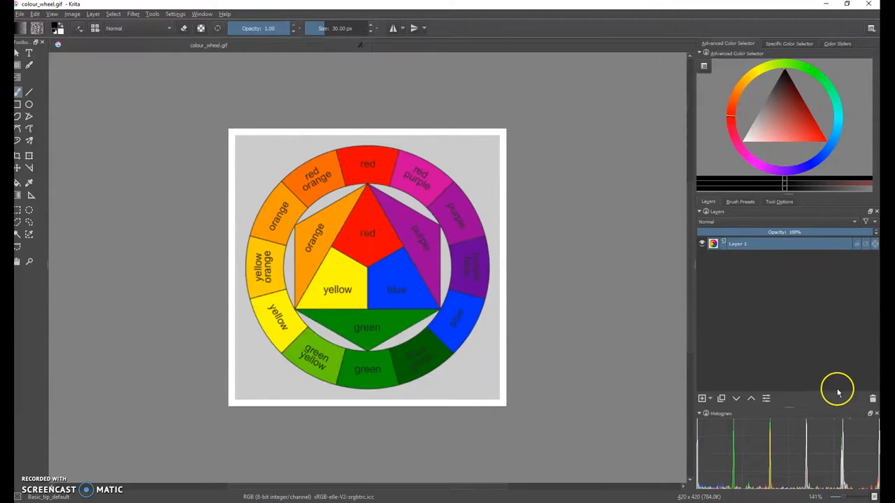
Add a new layer above the colour wheel and reduce the brush size to about 11 px
{"action": "left_click", "coordinate": [702, 398]}
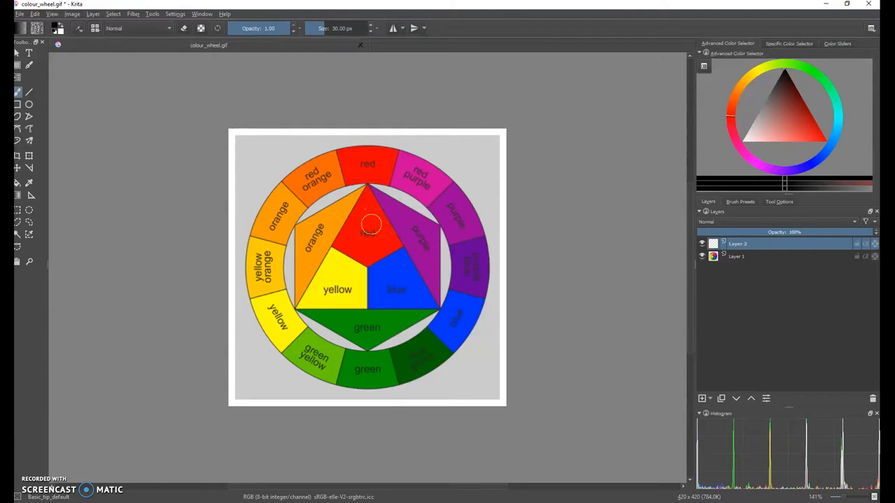
{"action": "mouse_move", "coordinate": [375, 175]}
{"action": "left_mouse_down"}
{"action": "mouse_move", "coordinate": [363, 164]}
{"action": "mouse_move", "coordinate": [381, 167]}
{"action": "left_mouse_up"}
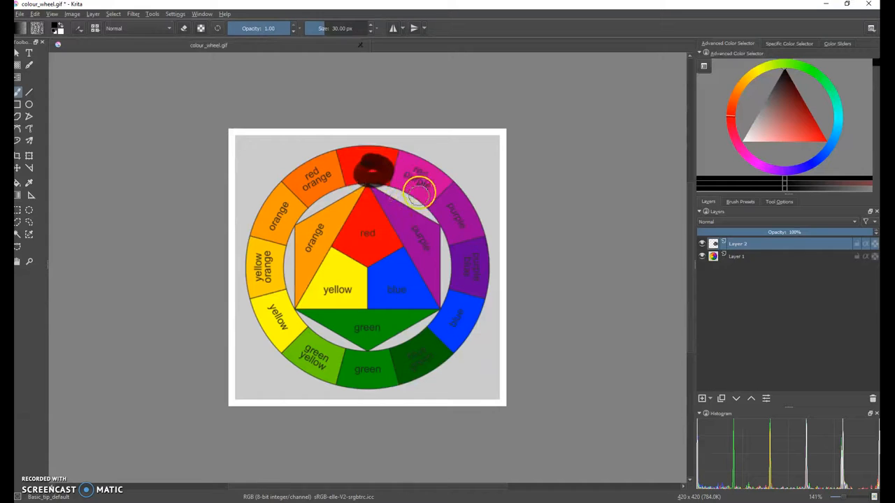
{"action": "key", "text": "ctrl+z"}
{"action": "left_click", "coordinate": [315, 29]}
{"action": "left_click", "coordinate": [320, 29]}
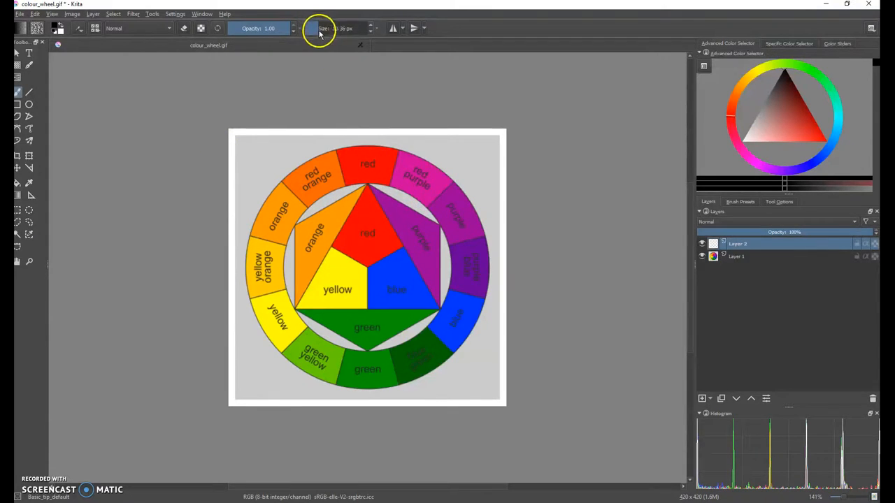
Circle the complementary pairs red–green, blue–orange and yellow–purple on the outer ring and join each pair with a black line
{"action": "mouse_move", "coordinate": [364, 175]}
{"action": "left_mouse_down"}
{"action": "mouse_move", "coordinate": [380, 194]}
{"action": "mouse_move", "coordinate": [366, 179]}
{"action": "mouse_move", "coordinate": [369, 347]}
{"action": "mouse_move", "coordinate": [353, 357]}
{"action": "mouse_move", "coordinate": [376, 378]}
{"action": "mouse_move", "coordinate": [369, 351]}
{"action": "left_mouse_up"}
{"action": "mouse_move", "coordinate": [453, 305]}
{"action": "left_mouse_down"}
{"action": "mouse_move", "coordinate": [461, 336]}
{"action": "mouse_move", "coordinate": [440, 295]}
{"action": "left_mouse_up"}
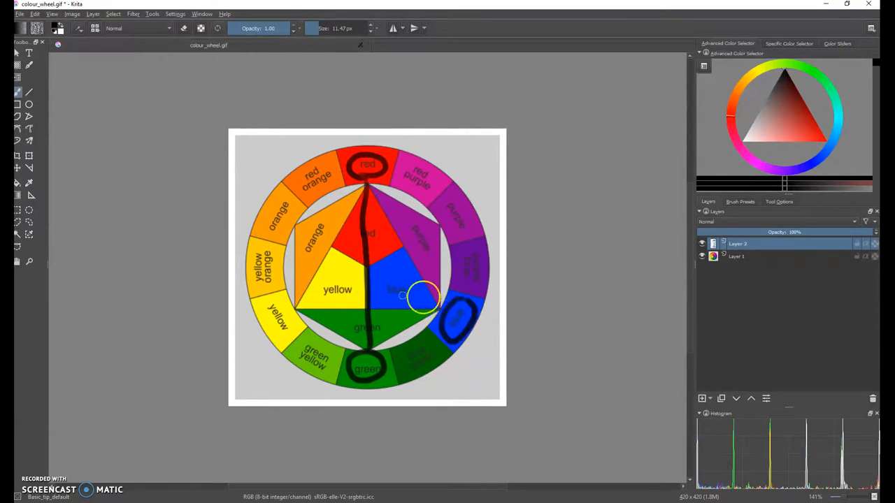
{"action": "mouse_move", "coordinate": [264, 228]}
{"action": "left_mouse_down"}
{"action": "mouse_move", "coordinate": [294, 212]}
{"action": "mouse_move", "coordinate": [266, 209]}
{"action": "mouse_move", "coordinate": [283, 226]}
{"action": "mouse_move", "coordinate": [321, 230]}
{"action": "mouse_move", "coordinate": [418, 278]}
{"action": "left_mouse_up"}
{"action": "key", "text": "ctrl+z"}
{"action": "left_click_drag", "start_coordinate": [294, 219], "coordinate": [442, 313]}
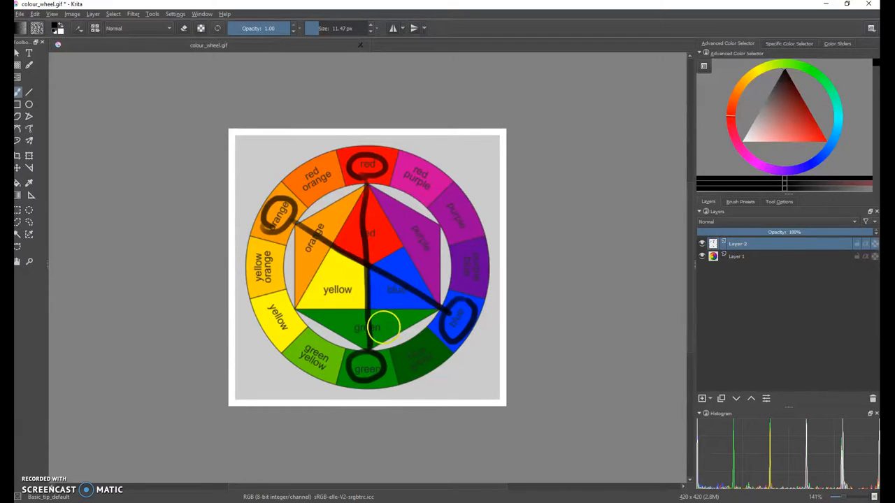
{"action": "mouse_move", "coordinate": [276, 302]}
{"action": "left_mouse_down"}
{"action": "mouse_move", "coordinate": [292, 326]}
{"action": "mouse_move", "coordinate": [279, 298]}
{"action": "mouse_move", "coordinate": [288, 304]}
{"action": "mouse_move", "coordinate": [436, 202]}
{"action": "mouse_move", "coordinate": [464, 235]}
{"action": "mouse_move", "coordinate": [428, 206]}
{"action": "mouse_move", "coordinate": [445, 224]}
{"action": "left_mouse_up"}
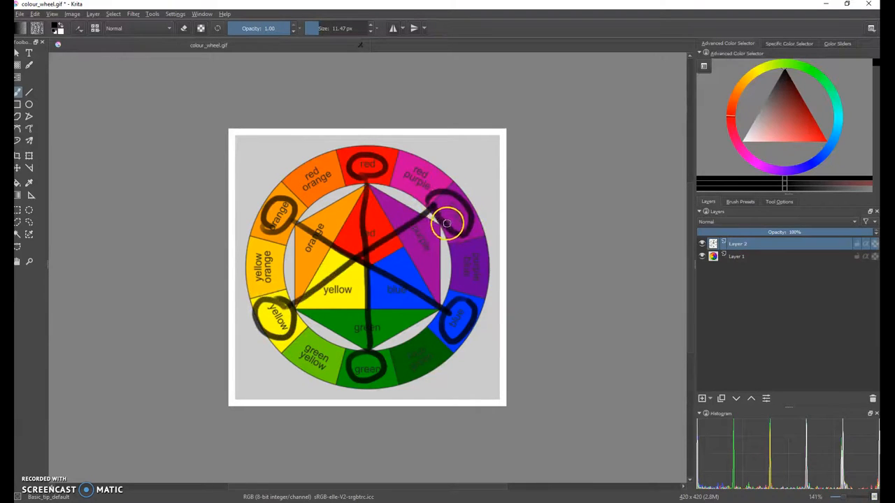
{"action": "key", "text": "ctrl+z"}
{"action": "mouse_move", "coordinate": [298, 307]}
{"action": "left_mouse_down"}
{"action": "mouse_move", "coordinate": [443, 233]}
{"action": "mouse_move", "coordinate": [473, 240]}
{"action": "mouse_move", "coordinate": [454, 195]}
{"action": "mouse_move", "coordinate": [448, 229]}
{"action": "mouse_move", "coordinate": [475, 236]}
{"action": "left_mouse_up"}
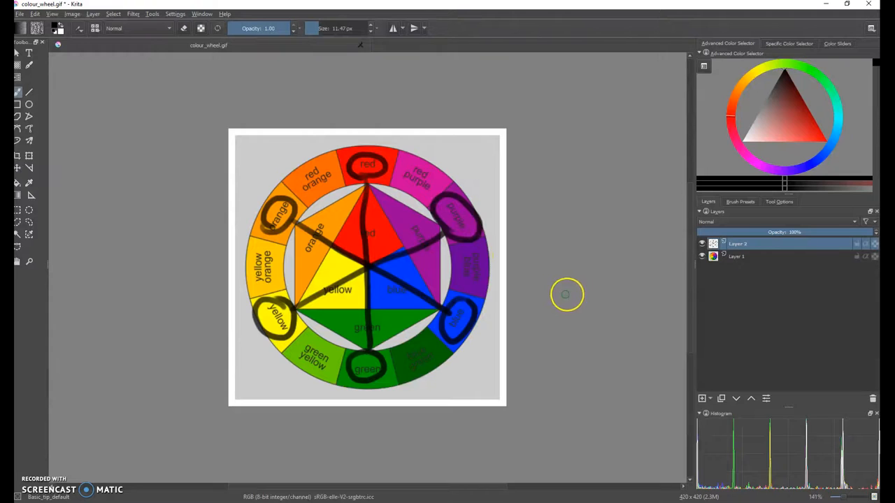
Erase all the black circles and lines on Layer 2 and switch the brush back from erasing to painting
{"action": "key", "text": "e"}
{"action": "mouse_move", "coordinate": [357, 181]}
{"action": "left_mouse_down"}
{"action": "mouse_move", "coordinate": [258, 235]}
{"action": "mouse_move", "coordinate": [277, 279]}
{"action": "mouse_move", "coordinate": [347, 244]}
{"action": "mouse_move", "coordinate": [260, 261]}
{"action": "mouse_move", "coordinate": [284, 189]}
{"action": "mouse_move", "coordinate": [363, 161]}
{"action": "mouse_move", "coordinate": [351, 244]}
{"action": "mouse_move", "coordinate": [402, 256]}
{"action": "mouse_move", "coordinate": [389, 254]}
{"action": "mouse_move", "coordinate": [465, 237]}
{"action": "mouse_move", "coordinate": [455, 196]}
{"action": "mouse_move", "coordinate": [478, 246]}
{"action": "mouse_move", "coordinate": [469, 315]}
{"action": "mouse_move", "coordinate": [444, 349]}
{"action": "mouse_move", "coordinate": [350, 375]}
{"action": "mouse_move", "coordinate": [369, 309]}
{"action": "mouse_move", "coordinate": [406, 335]}
{"action": "mouse_move", "coordinate": [338, 282]}
{"action": "mouse_move", "coordinate": [393, 321]}
{"action": "mouse_move", "coordinate": [371, 383]}
{"action": "mouse_move", "coordinate": [326, 381]}
{"action": "mouse_move", "coordinate": [261, 282]}
{"action": "mouse_move", "coordinate": [263, 254]}
{"action": "mouse_move", "coordinate": [247, 287]}
{"action": "mouse_move", "coordinate": [395, 241]}
{"action": "left_mouse_up"}
{"action": "left_click", "coordinate": [186, 30]}
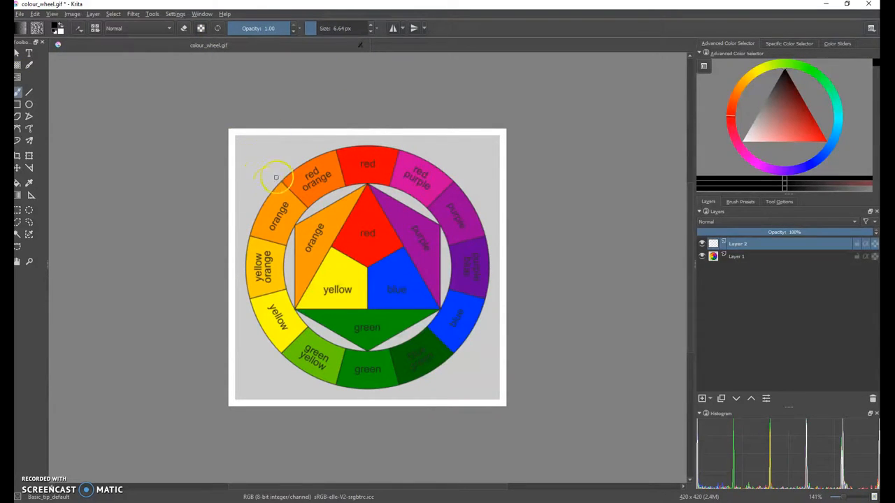
Circle red, green yellow and the dark green segment beside green on the outer ring, and connect red to the other two with lines
{"action": "mouse_move", "coordinate": [266, 240]}
{"action": "left_mouse_down"}
{"action": "mouse_move", "coordinate": [319, 202]}
{"action": "mouse_move", "coordinate": [384, 187]}
{"action": "mouse_move", "coordinate": [398, 162]}
{"action": "mouse_move", "coordinate": [384, 140]}
{"action": "mouse_move", "coordinate": [325, 146]}
{"action": "mouse_move", "coordinate": [294, 168]}
{"action": "left_mouse_up"}
{"action": "key", "text": "ctrl+z"}
{"action": "mouse_move", "coordinate": [379, 160]}
{"action": "left_mouse_down"}
{"action": "mouse_move", "coordinate": [352, 163]}
{"action": "mouse_move", "coordinate": [383, 179]}
{"action": "mouse_move", "coordinate": [371, 149]}
{"action": "left_mouse_up"}
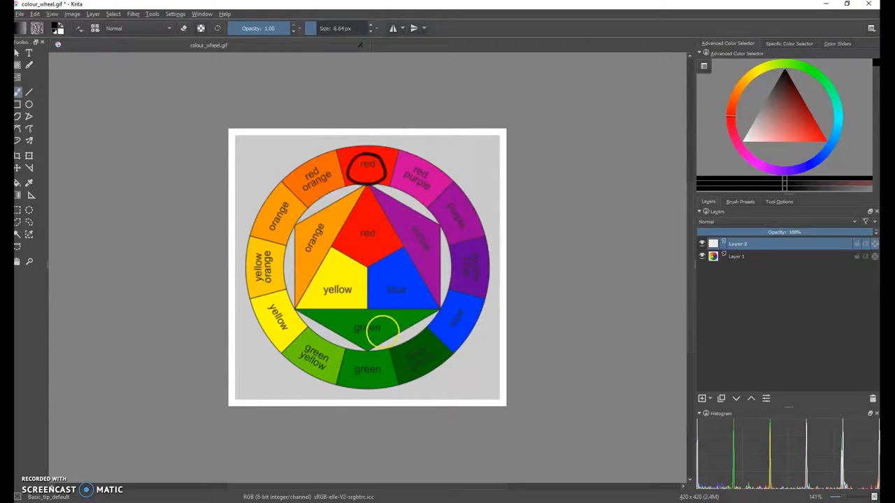
{"action": "mouse_move", "coordinate": [328, 346]}
{"action": "left_mouse_down"}
{"action": "mouse_move", "coordinate": [299, 358]}
{"action": "mouse_move", "coordinate": [333, 340]}
{"action": "left_mouse_up"}
{"action": "mouse_move", "coordinate": [421, 354]}
{"action": "left_mouse_down"}
{"action": "mouse_move", "coordinate": [413, 366]}
{"action": "mouse_move", "coordinate": [424, 342]}
{"action": "left_mouse_up"}
{"action": "mouse_move", "coordinate": [367, 185]}
{"action": "left_mouse_down"}
{"action": "mouse_move", "coordinate": [336, 339]}
{"action": "mouse_move", "coordinate": [393, 274]}
{"action": "mouse_move", "coordinate": [408, 345]}
{"action": "left_mouse_up"}
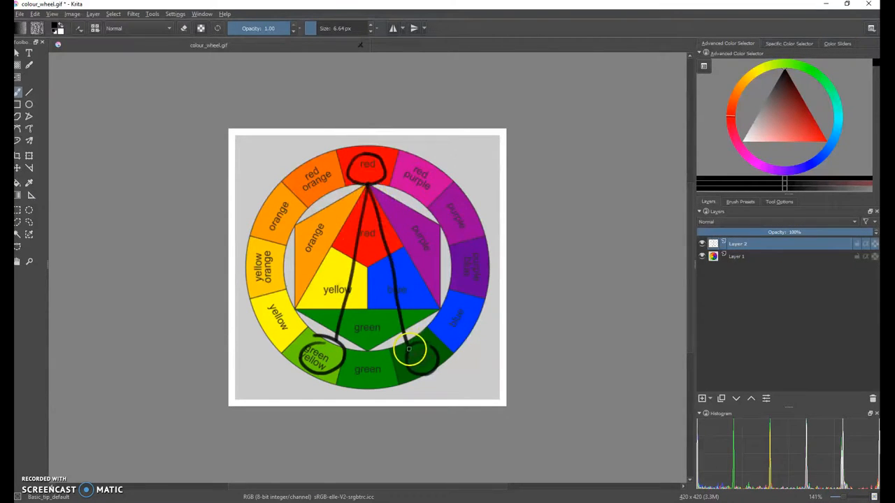
Undo the circles and connecting lines of the red split-complementary scheme
{"action": "key", "text": "ctrl+z"}
{"action": "key", "text": "ctrl+z"}
{"action": "key", "text": "ctrl+z"}
{"action": "key", "text": "ctrl+z"}
{"action": "key", "text": "ctrl+z"}
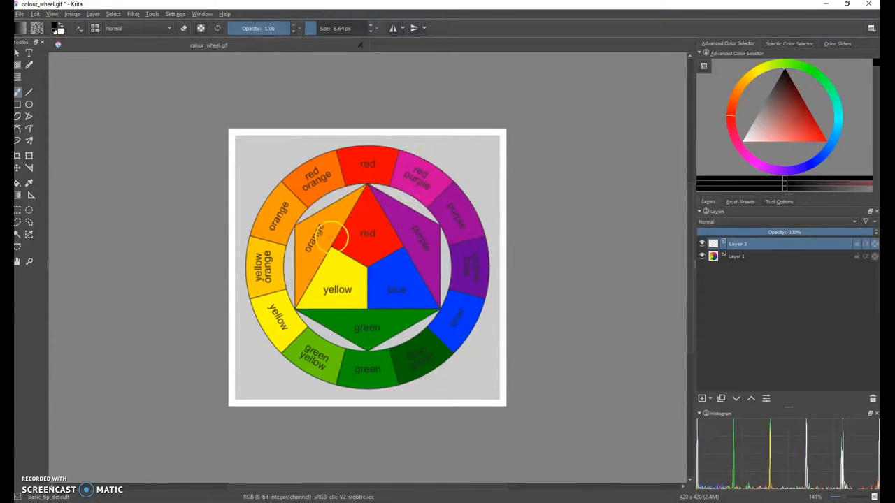
Try circling orange with yellow orange and connecting them by a line to a circled segment between purple and blue
{"action": "mouse_move", "coordinate": [284, 183]}
{"action": "left_mouse_down"}
{"action": "mouse_move", "coordinate": [263, 206]}
{"action": "mouse_move", "coordinate": [241, 260]}
{"action": "left_mouse_up"}
{"action": "mouse_move", "coordinate": [301, 256]}
{"action": "left_mouse_down"}
{"action": "mouse_move", "coordinate": [301, 212]}
{"action": "mouse_move", "coordinate": [281, 187]}
{"action": "left_mouse_up"}
{"action": "mouse_move", "coordinate": [290, 243]}
{"action": "left_mouse_down"}
{"action": "mouse_move", "coordinate": [441, 266]}
{"action": "mouse_move", "coordinate": [452, 288]}
{"action": "mouse_move", "coordinate": [498, 273]}
{"action": "mouse_move", "coordinate": [478, 239]}
{"action": "mouse_move", "coordinate": [449, 280]}
{"action": "left_mouse_up"}
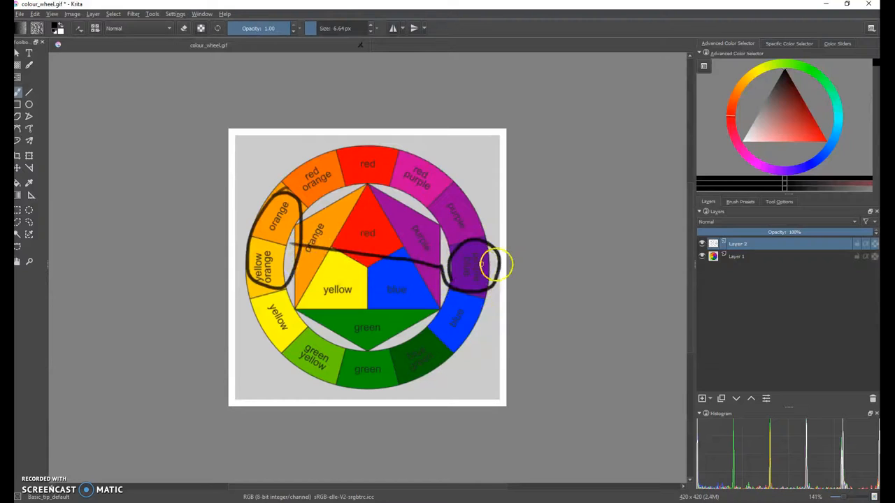
{"action": "key", "text": "ctrl+z"}
{"action": "key", "text": "ctrl+z"}
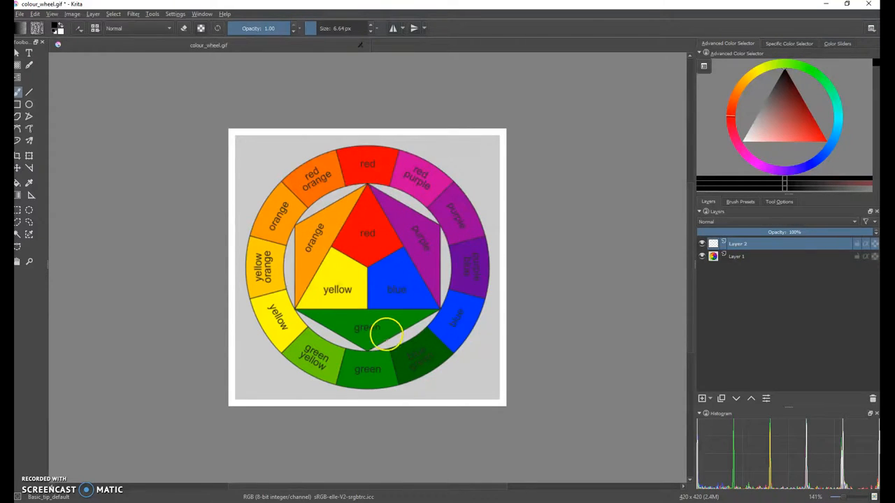
Try circling the green and red segments on the outer ring
{"action": "mouse_move", "coordinate": [354, 365]}
{"action": "left_mouse_down"}
{"action": "mouse_move", "coordinate": [386, 375]}
{"action": "mouse_move", "coordinate": [361, 357]}
{"action": "left_mouse_up"}
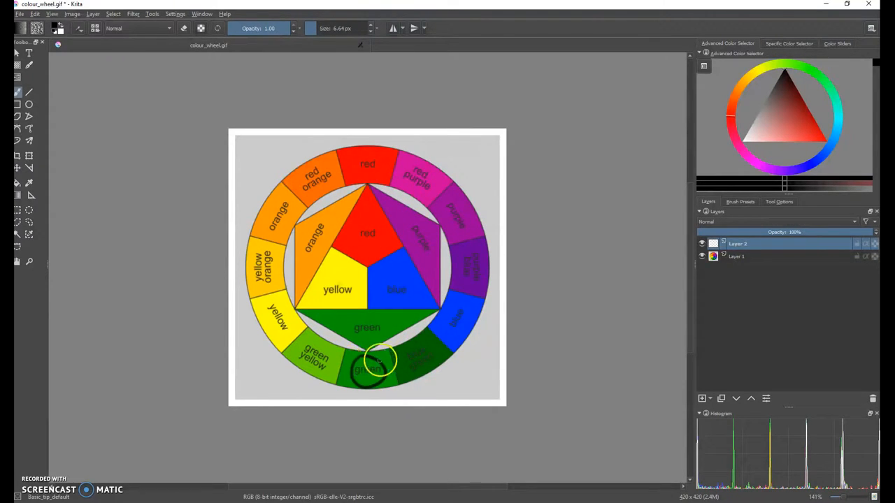
{"action": "left_click_drag", "start_coordinate": [366, 150], "coordinate": [398, 158]}
{"action": "key", "text": "ctrl+z"}
{"action": "key", "text": "ctrl+z"}
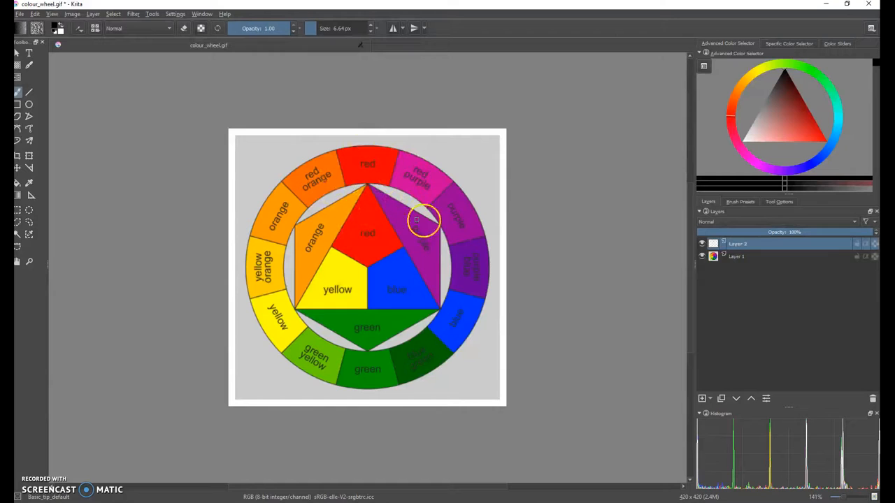
Hide the colour wheel layer and paint overlapping red and green blobs near the upper middle of Layer 2 with a 47 px brush
{"action": "left_click", "coordinate": [702, 256]}
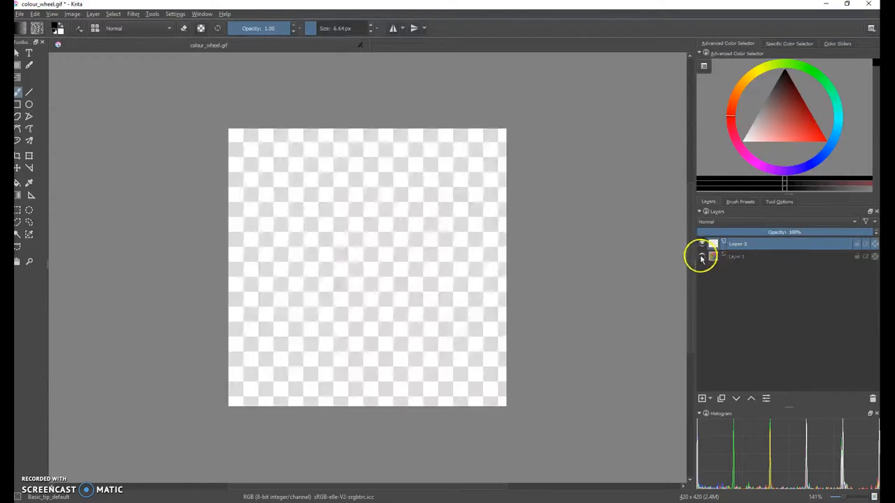
{"action": "mouse_move", "coordinate": [791, 119]}
{"action": "left_mouse_down"}
{"action": "mouse_move", "coordinate": [804, 123]}
{"action": "mouse_move", "coordinate": [803, 114]}
{"action": "left_mouse_up"}
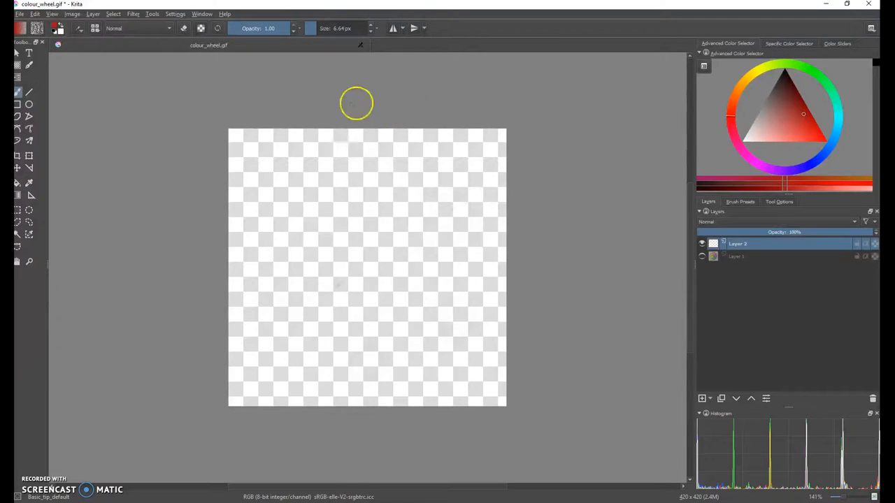
{"action": "left_click", "coordinate": [323, 28]}
{"action": "mouse_move", "coordinate": [348, 206]}
{"action": "left_mouse_down"}
{"action": "mouse_move", "coordinate": [326, 209]}
{"action": "mouse_move", "coordinate": [350, 203]}
{"action": "mouse_move", "coordinate": [334, 216]}
{"action": "left_mouse_up"}
{"action": "left_click_drag", "start_coordinate": [796, 69], "coordinate": [789, 122]}
{"action": "mouse_move", "coordinate": [388, 246]}
{"action": "left_mouse_down"}
{"action": "mouse_move", "coordinate": [375, 224]}
{"action": "mouse_move", "coordinate": [350, 243]}
{"action": "left_mouse_up"}
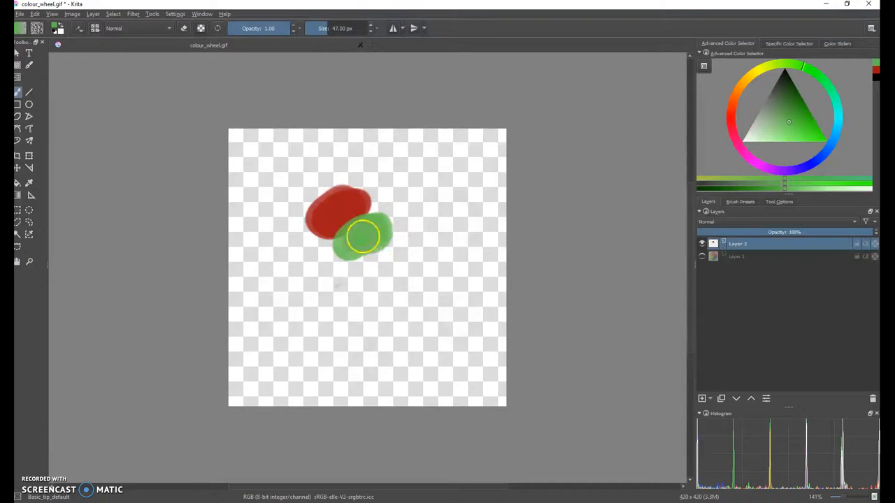
Paint an orange blob and an overlapping light blue blob below the red and green pair
{"action": "left_click_drag", "start_coordinate": [730, 125], "coordinate": [739, 89]}
{"action": "left_click", "coordinate": [798, 122]}
{"action": "left_click", "coordinate": [738, 95]}
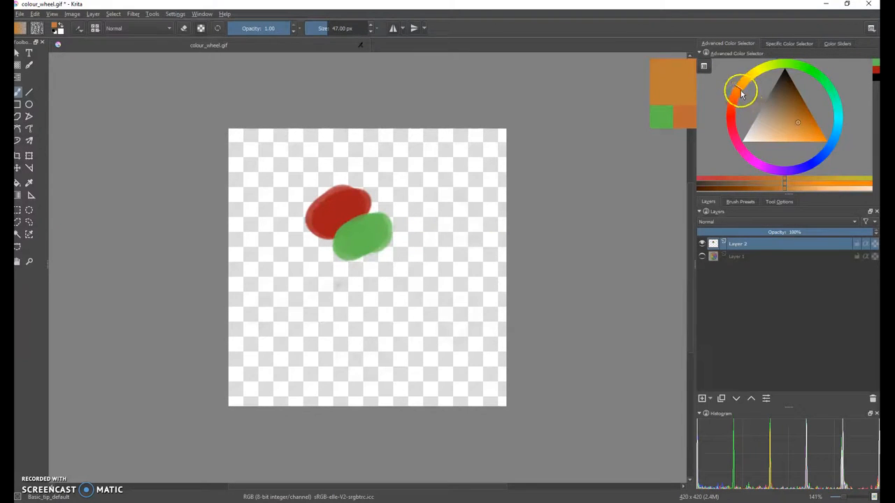
{"action": "left_click", "coordinate": [815, 137]}
{"action": "mouse_move", "coordinate": [309, 314]}
{"action": "left_mouse_down"}
{"action": "mouse_move", "coordinate": [296, 318]}
{"action": "mouse_move", "coordinate": [314, 316]}
{"action": "left_mouse_up"}
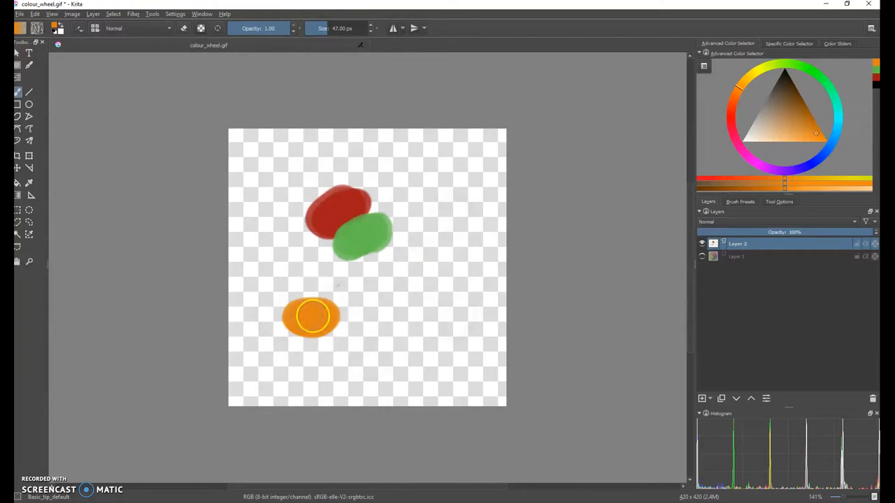
{"action": "left_click", "coordinate": [838, 125]}
{"action": "mouse_move", "coordinate": [816, 127]}
{"action": "left_mouse_down"}
{"action": "mouse_move", "coordinate": [790, 117]}
{"action": "mouse_move", "coordinate": [781, 128]}
{"action": "mouse_move", "coordinate": [792, 126]}
{"action": "left_mouse_up"}
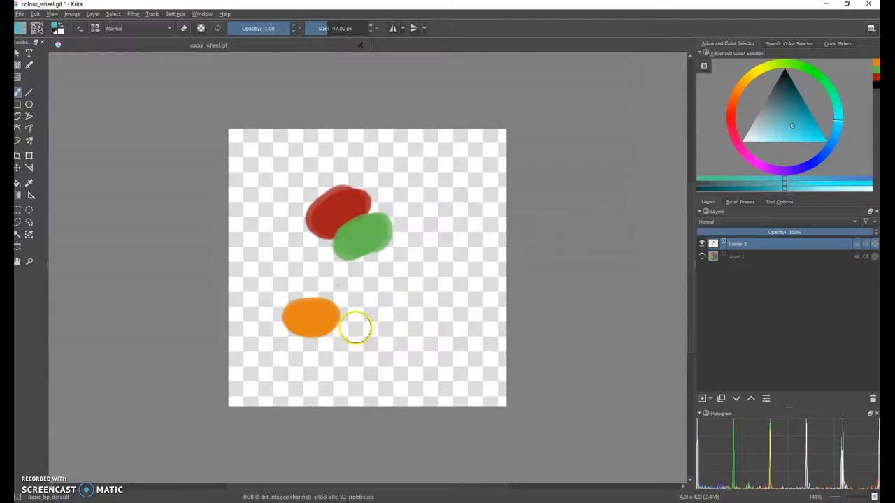
{"action": "left_click_drag", "start_coordinate": [355, 327], "coordinate": [336, 350]}
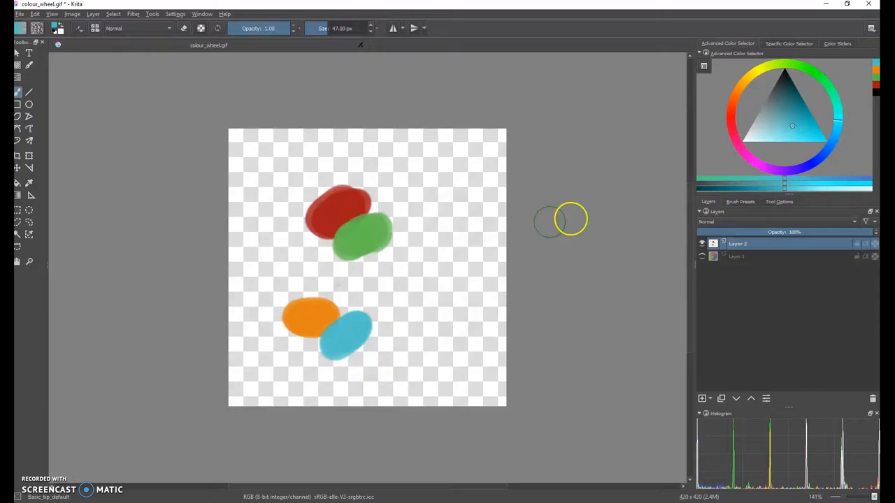
Paint a yellow blob and an overlapping magenta blob to the right of the red and green pair
{"action": "left_click", "coordinate": [756, 69]}
{"action": "left_click_drag", "start_coordinate": [800, 128], "coordinate": [810, 134]}
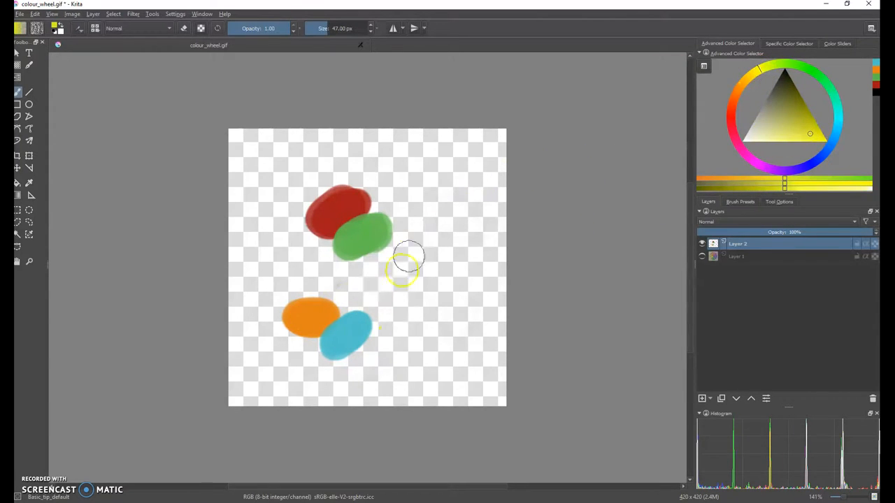
{"action": "mouse_move", "coordinate": [437, 231]}
{"action": "left_mouse_down"}
{"action": "mouse_move", "coordinate": [432, 252]}
{"action": "mouse_move", "coordinate": [443, 227]}
{"action": "left_mouse_up"}
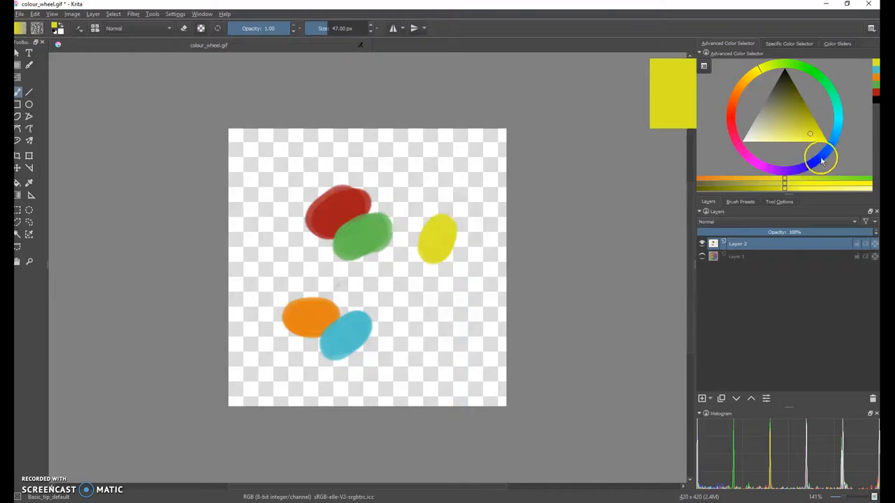
{"action": "left_click", "coordinate": [763, 167]}
{"action": "left_click_drag", "start_coordinate": [465, 254], "coordinate": [458, 266]}
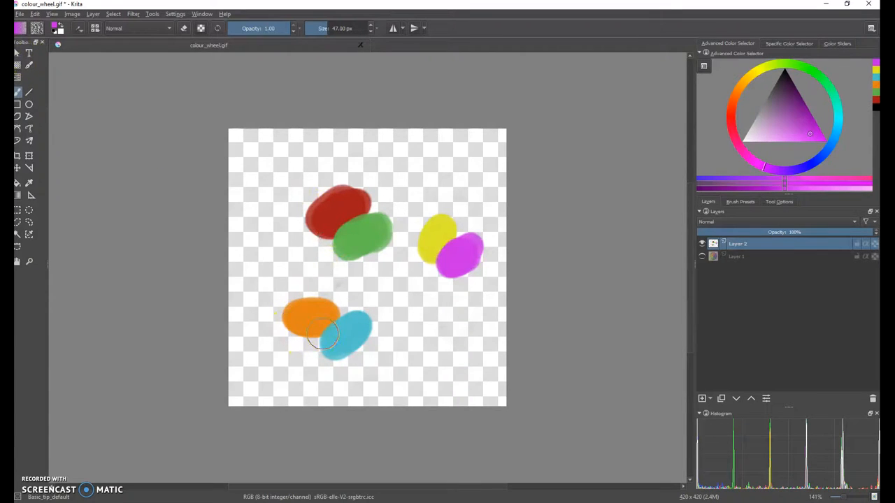
{"action": "left_click", "coordinate": [481, 257]}
Remove Layer 2 with the painted blobs and make the colour wheel layer visible again
{"action": "right_click", "coordinate": [742, 243]}
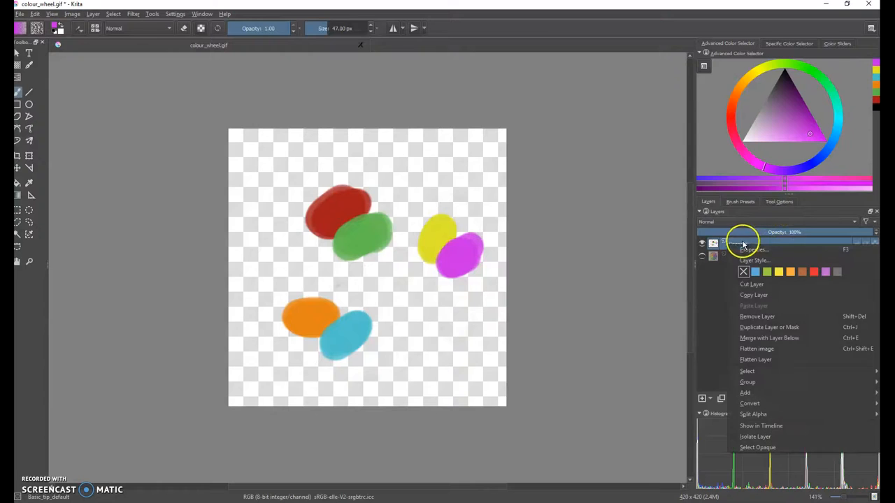
{"action": "left_click", "coordinate": [759, 316]}
{"action": "left_click", "coordinate": [702, 244]}
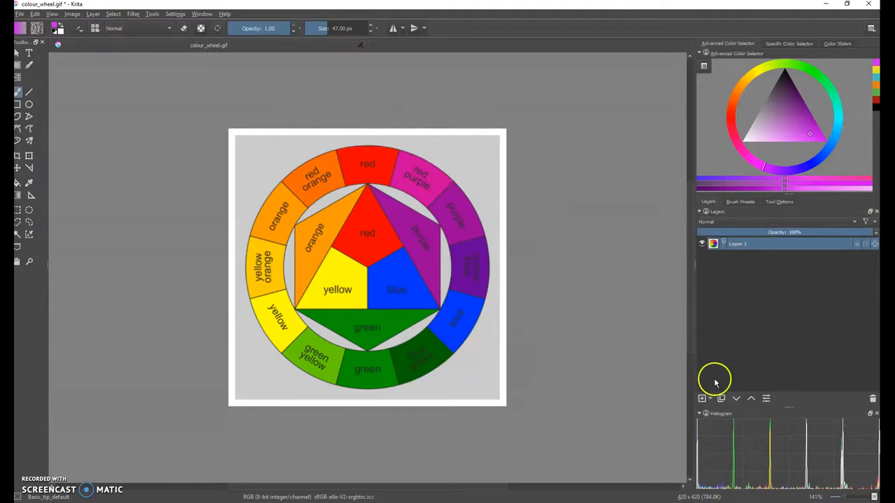
Open the properties of Layer 1 and move the dialog up, away from the middle of the colour wheel
{"action": "left_click", "coordinate": [765, 399]}
{"action": "left_click_drag", "start_coordinate": [460, 183], "coordinate": [423, 155]}
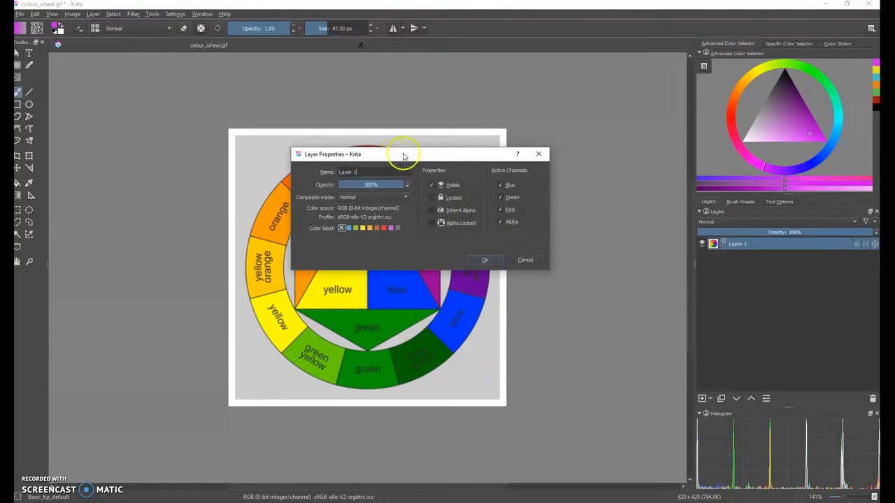
{"action": "left_click_drag", "start_coordinate": [399, 156], "coordinate": [390, 80]}
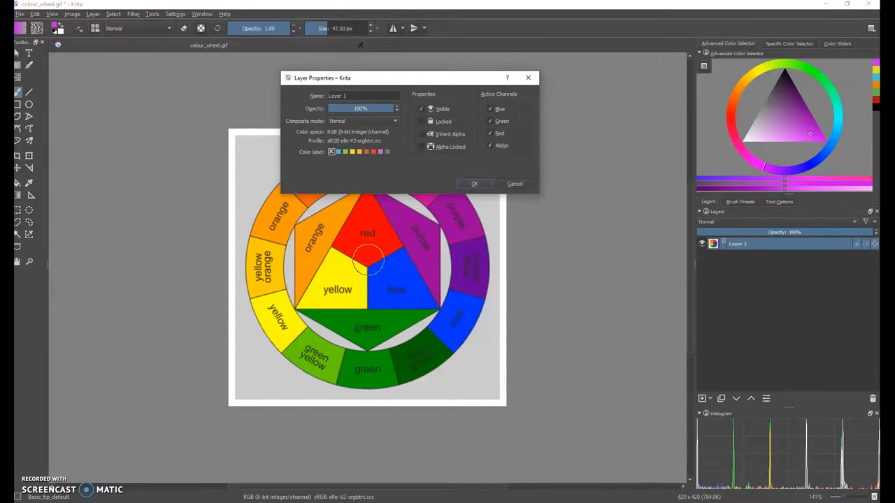
View the Specific Color Selector and the Color Sliders, and return to the Advanced Color Selector
{"action": "left_click", "coordinate": [783, 43]}
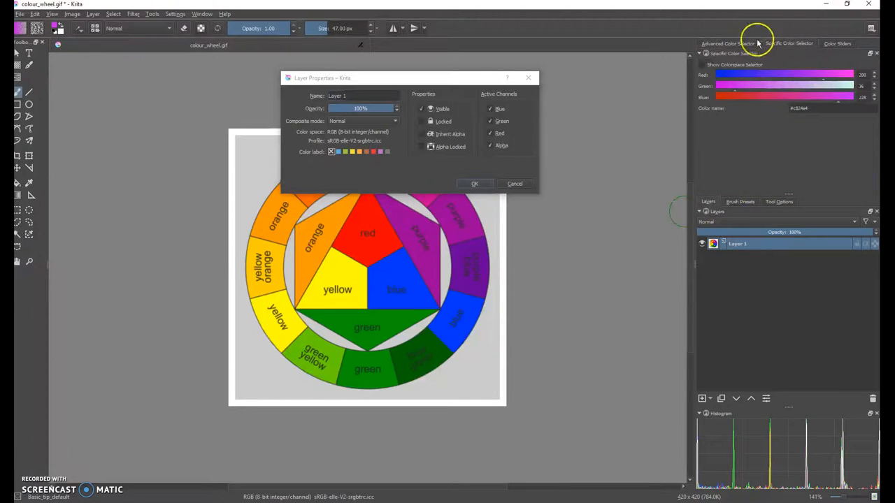
{"action": "left_click", "coordinate": [825, 43]}
{"action": "left_click", "coordinate": [755, 44]}
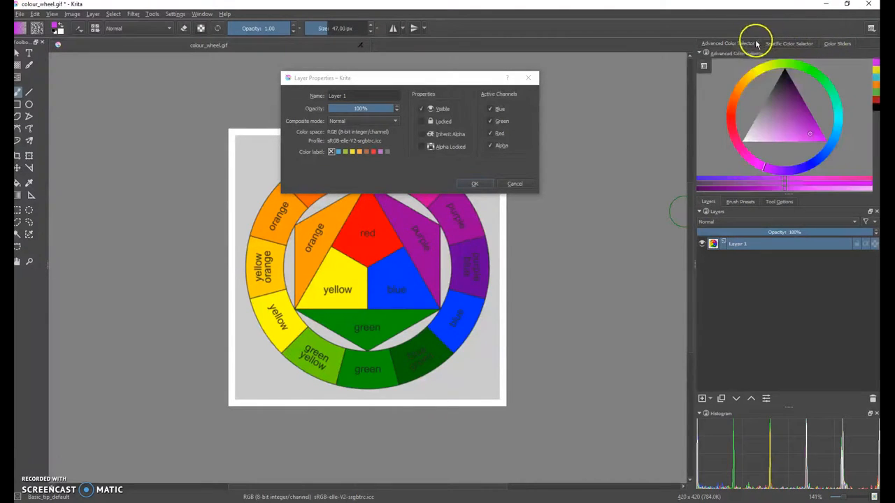
Open the Advanced Color Selector settings, and close them together with the Layer Properties dialog
{"action": "left_click", "coordinate": [703, 66]}
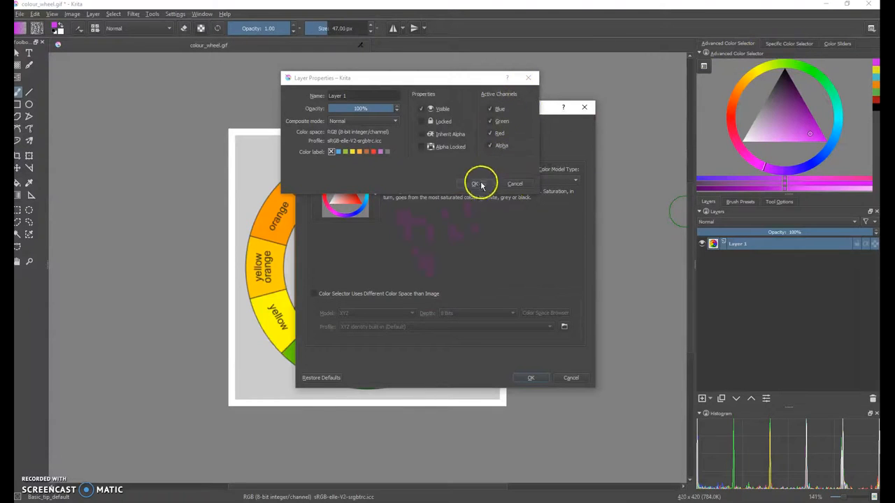
{"action": "left_click", "coordinate": [532, 378]}
{"action": "left_click", "coordinate": [474, 183]}
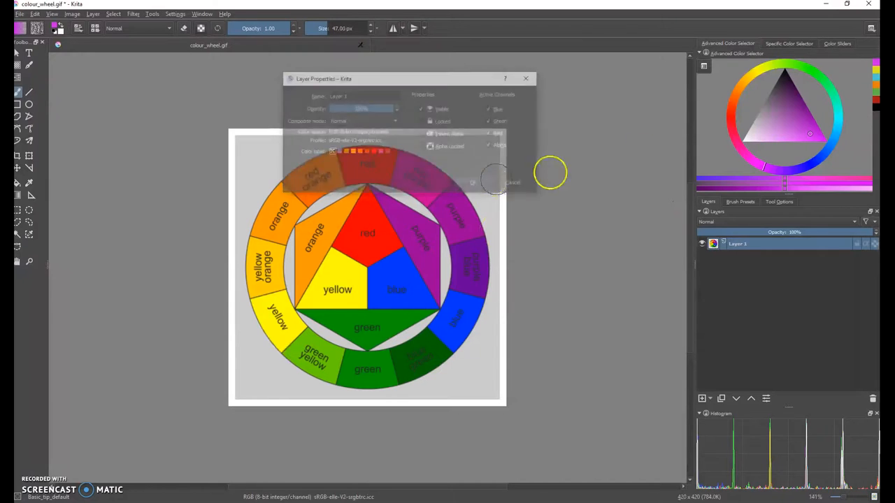
Change the Advanced Color Selector's shape to the full hue circle with a separate dark-to-bright bar, keeping the HSV model
{"action": "left_click", "coordinate": [704, 65]}
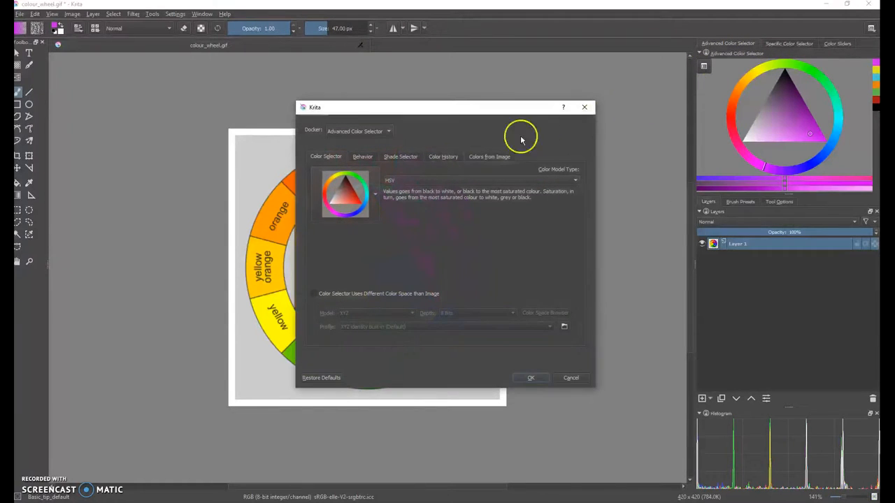
{"action": "left_click", "coordinate": [399, 181]}
{"action": "left_click", "coordinate": [397, 182]}
{"action": "left_click", "coordinate": [377, 195]}
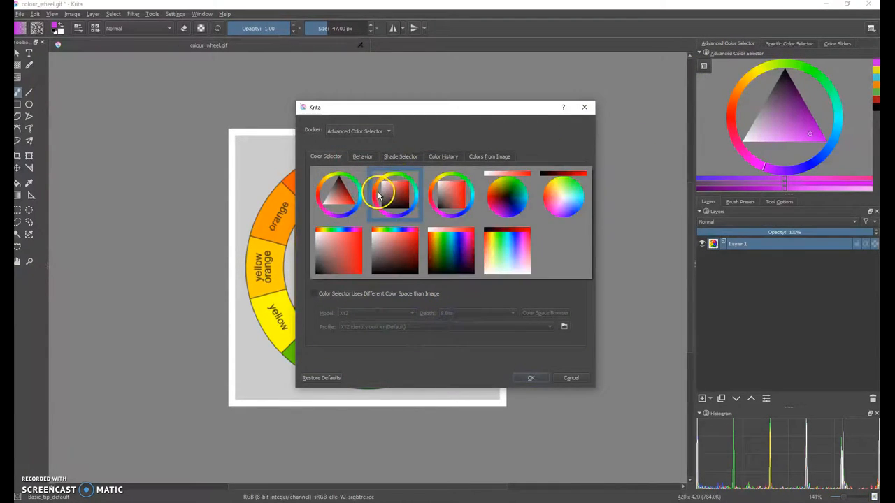
{"action": "left_click", "coordinate": [563, 193]}
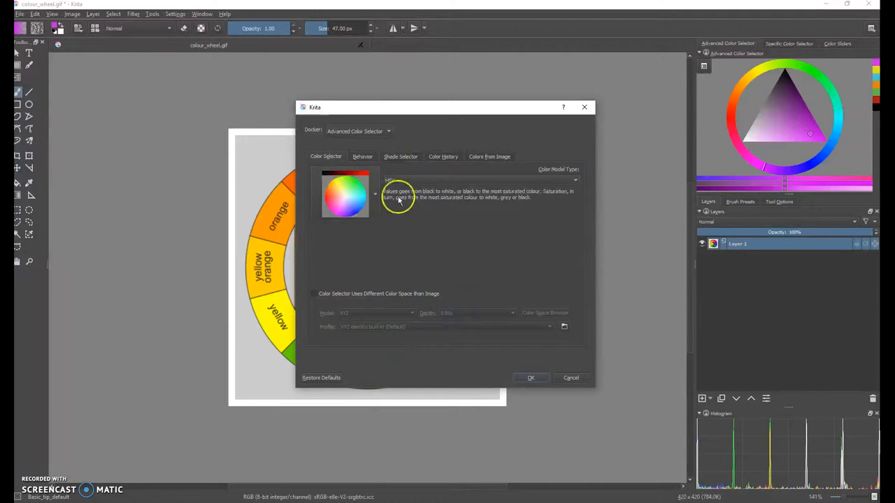
{"action": "left_click", "coordinate": [531, 378]}
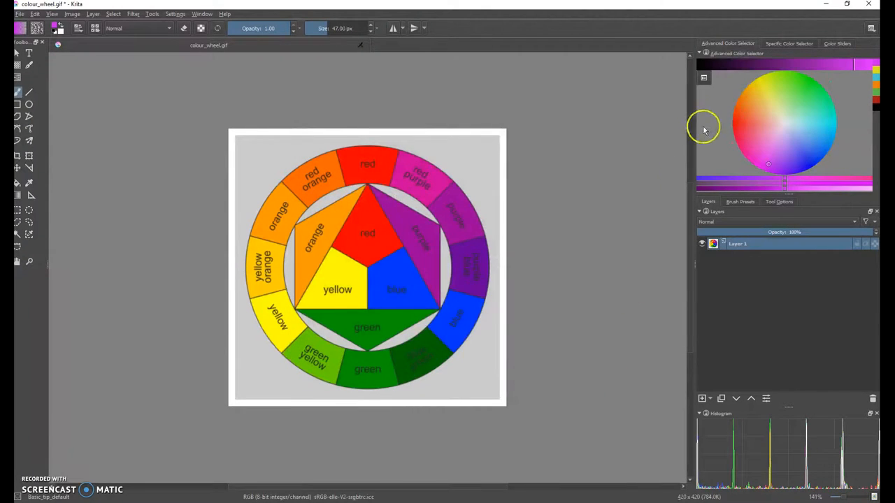
Sample pale tints around the centre of the colour circle and saturated magenta at its edge
{"action": "mouse_move", "coordinate": [782, 126]}
{"action": "left_mouse_down"}
{"action": "mouse_move", "coordinate": [764, 134]}
{"action": "mouse_move", "coordinate": [793, 91]}
{"action": "mouse_move", "coordinate": [825, 124]}
{"action": "mouse_move", "coordinate": [781, 117]}
{"action": "mouse_move", "coordinate": [739, 136]}
{"action": "mouse_move", "coordinate": [805, 150]}
{"action": "mouse_move", "coordinate": [783, 142]}
{"action": "mouse_move", "coordinate": [790, 124]}
{"action": "left_mouse_up"}
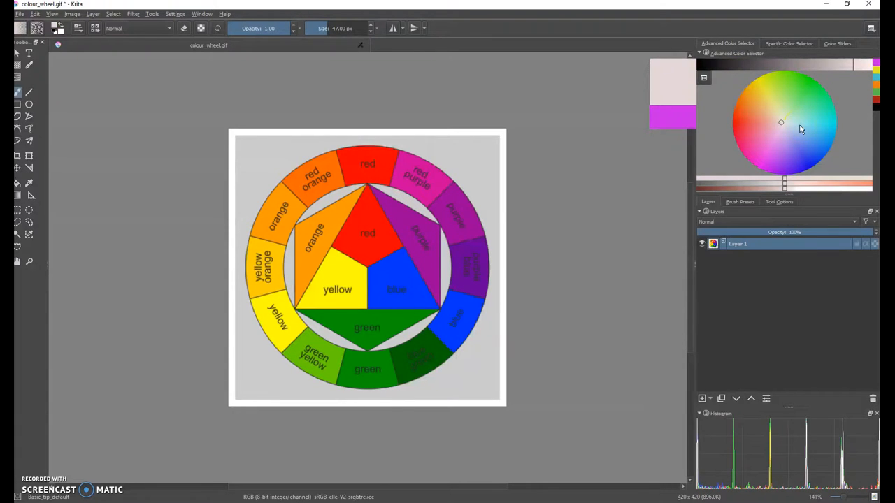
{"action": "left_click_drag", "start_coordinate": [810, 125], "coordinate": [787, 126]}
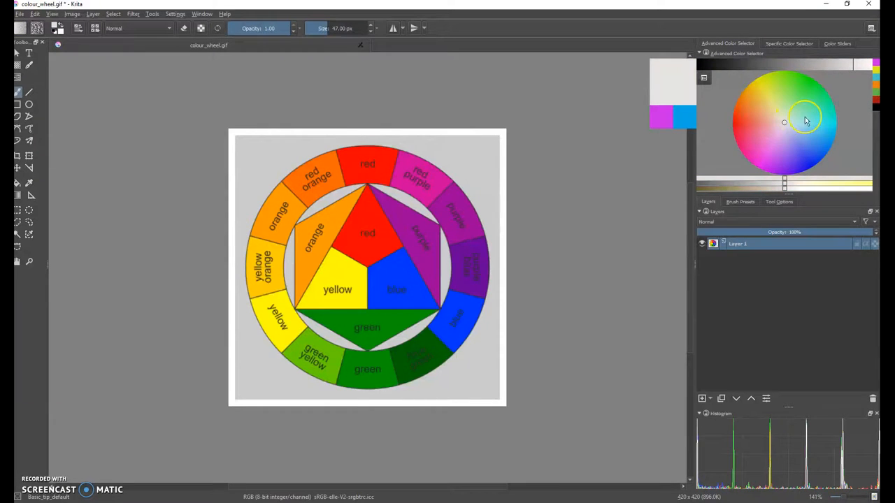
{"action": "left_click_drag", "start_coordinate": [784, 125], "coordinate": [795, 174]}
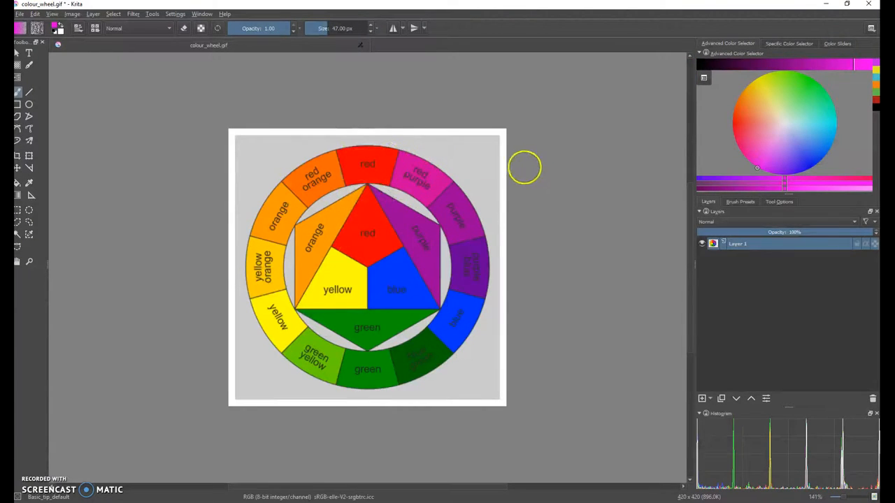
{"action": "left_click", "coordinate": [757, 167]}
Add a layer with the colour wheel layer hidden, and paint a filled circle in saturated blue in its upper half
{"action": "left_click_drag", "start_coordinate": [755, 136], "coordinate": [849, 171]}
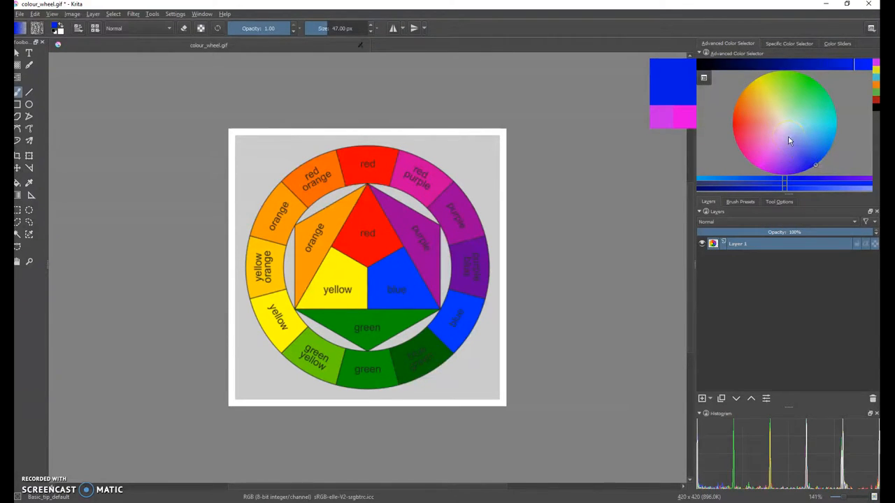
{"action": "left_click", "coordinate": [702, 397]}
{"action": "left_click", "coordinate": [702, 256]}
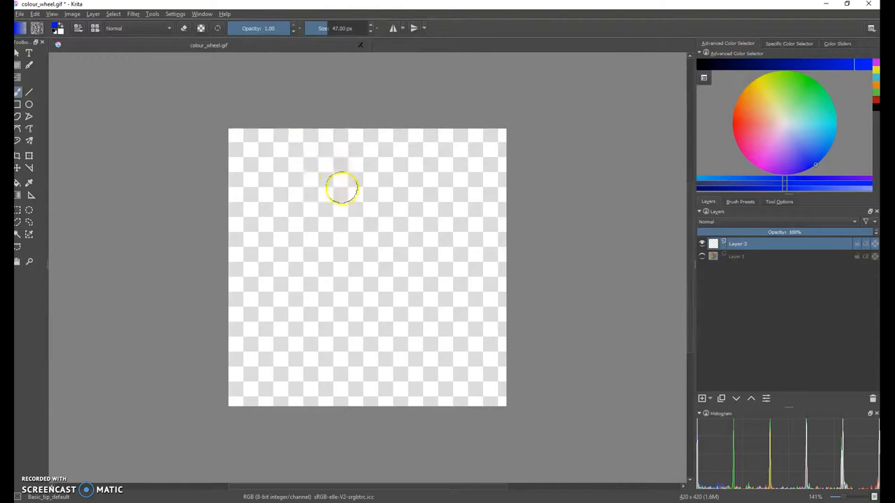
{"action": "mouse_move", "coordinate": [338, 183]}
{"action": "left_mouse_down"}
{"action": "mouse_move", "coordinate": [360, 194]}
{"action": "mouse_move", "coordinate": [346, 194]}
{"action": "mouse_move", "coordinate": [345, 204]}
{"action": "mouse_move", "coordinate": [351, 192]}
{"action": "mouse_move", "coordinate": [338, 198]}
{"action": "mouse_move", "coordinate": [348, 227]}
{"action": "mouse_move", "coordinate": [326, 221]}
{"action": "mouse_move", "coordinate": [339, 200]}
{"action": "mouse_move", "coordinate": [331, 203]}
{"action": "mouse_move", "coordinate": [384, 210]}
{"action": "mouse_move", "coordinate": [351, 213]}
{"action": "mouse_move", "coordinate": [362, 190]}
{"action": "mouse_move", "coordinate": [333, 197]}
{"action": "mouse_move", "coordinate": [383, 189]}
{"action": "mouse_move", "coordinate": [389, 222]}
{"action": "mouse_move", "coordinate": [327, 209]}
{"action": "mouse_move", "coordinate": [355, 186]}
{"action": "mouse_move", "coordinate": [400, 197]}
{"action": "left_mouse_up"}
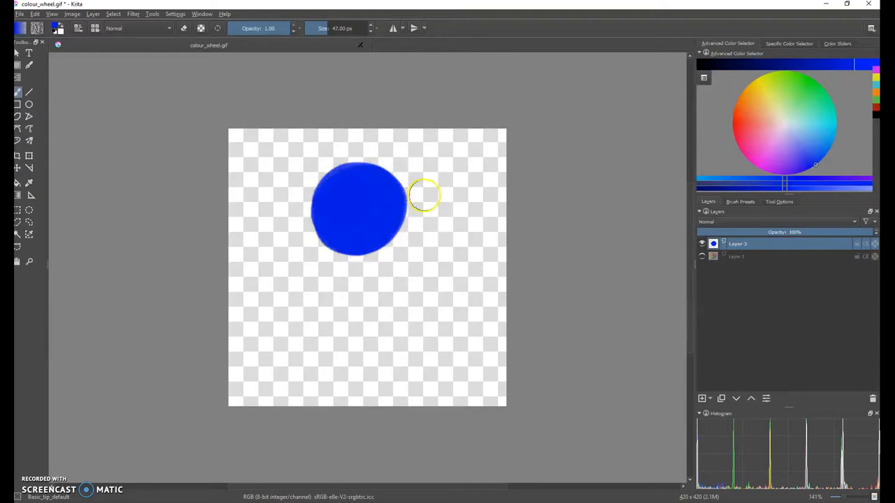
Move the blue circle down to the middle of the canvas and return to the brush tool
{"action": "left_click", "coordinate": [19, 55]}
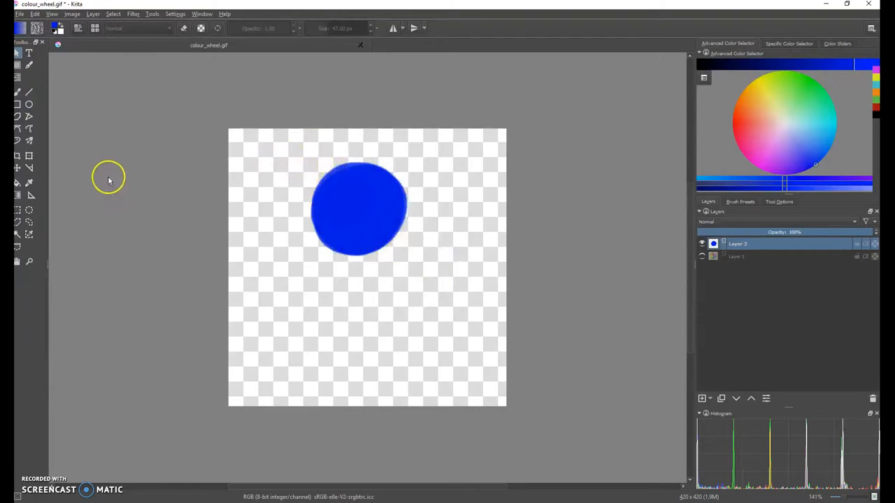
{"action": "left_click", "coordinate": [19, 168]}
{"action": "left_click_drag", "start_coordinate": [372, 195], "coordinate": [392, 222]}
{"action": "left_click", "coordinate": [19, 90]}
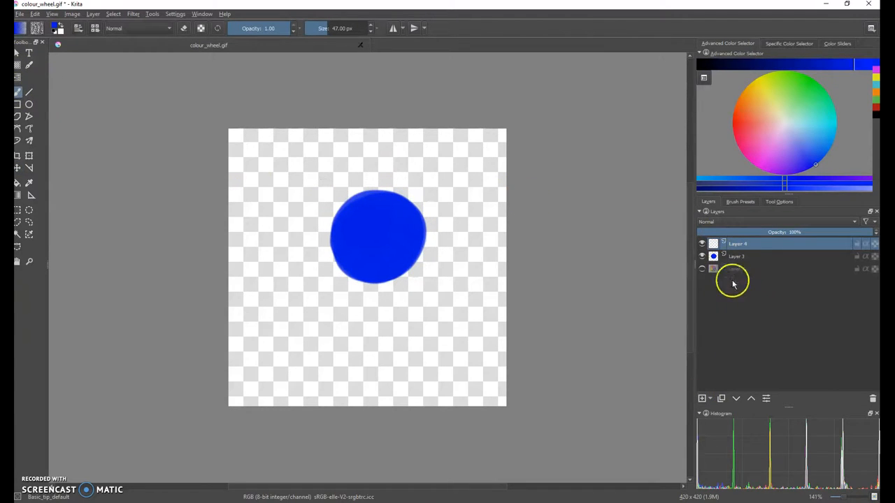
{"action": "right_click", "coordinate": [739, 243]}
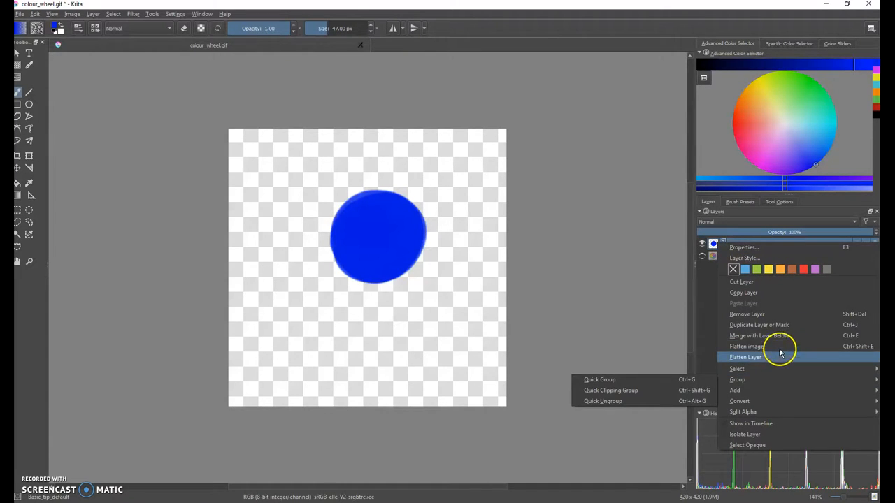
{"action": "left_click", "coordinate": [711, 337]}
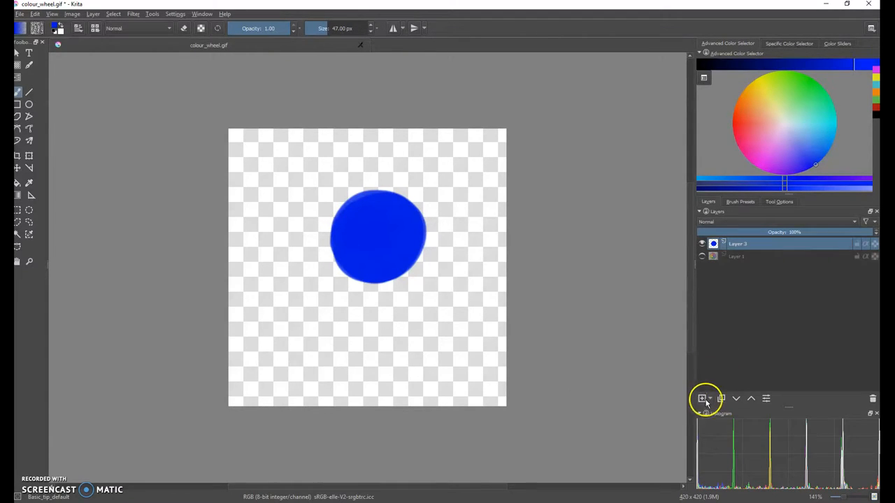
{"action": "left_click", "coordinate": [703, 398]}
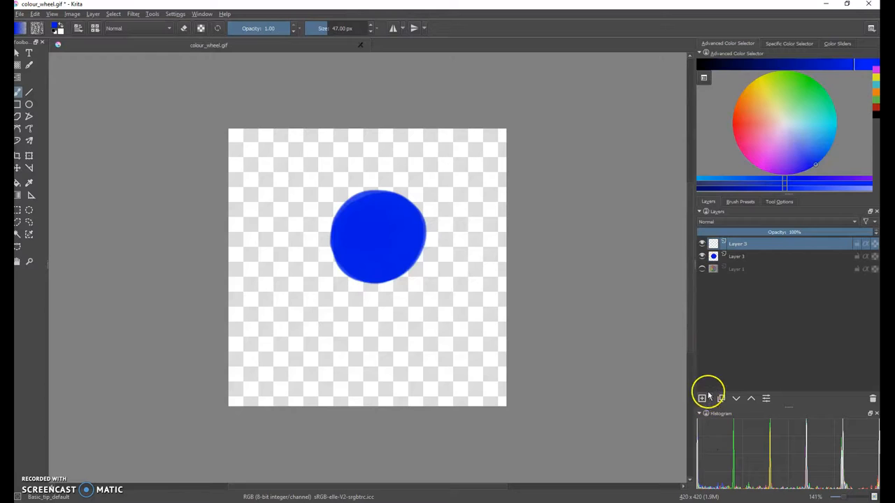
{"action": "right_click", "coordinate": [743, 247]}
{"action": "left_click", "coordinate": [744, 261]}
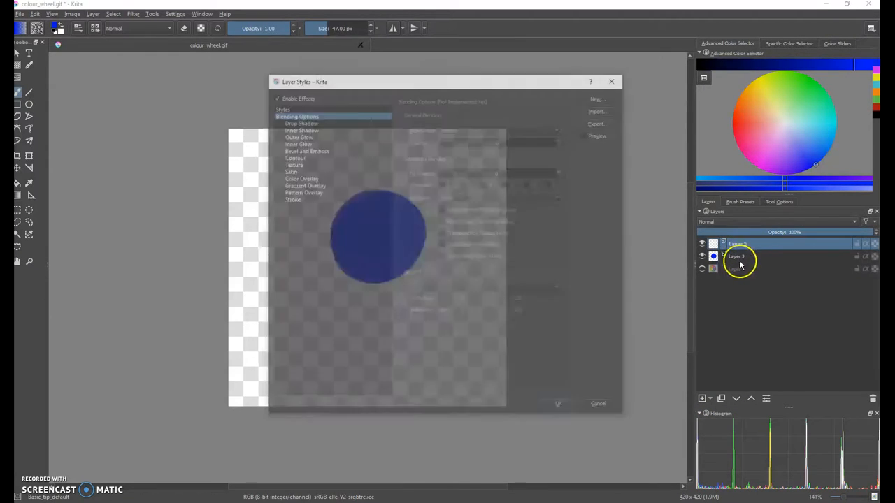
{"action": "left_click", "coordinate": [614, 80]}
{"action": "right_click", "coordinate": [750, 245]}
{"action": "left_click", "coordinate": [755, 314]}
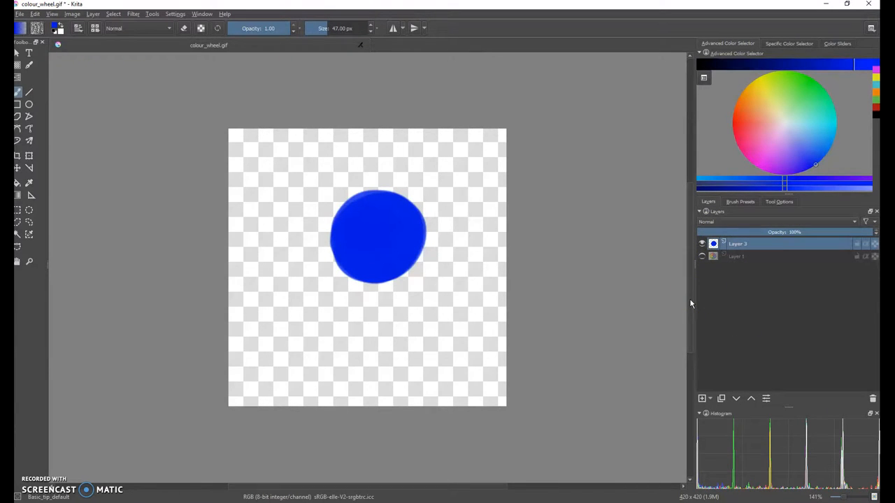
Shade the lower right of the blue ball with dark blue and near-black, and undo the stray stroke outside it
{"action": "left_click", "coordinate": [751, 65]}
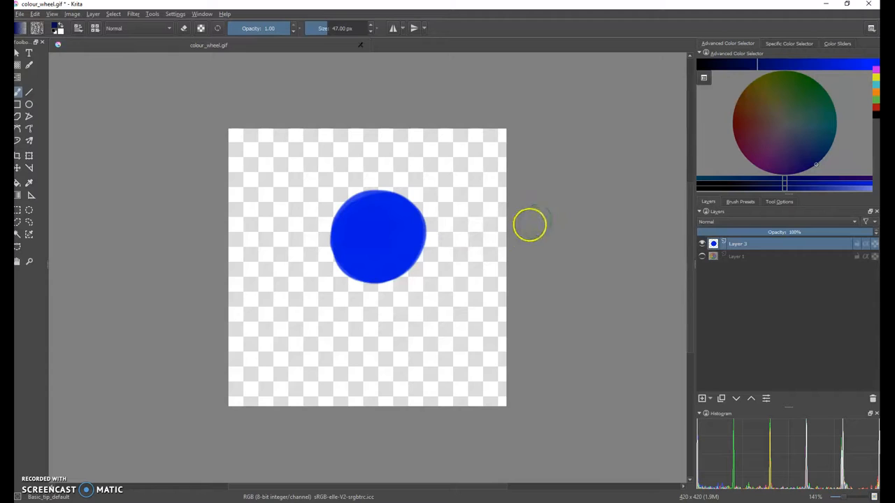
{"action": "mouse_move", "coordinate": [414, 236]}
{"action": "left_mouse_down"}
{"action": "mouse_move", "coordinate": [385, 268]}
{"action": "mouse_move", "coordinate": [406, 240]}
{"action": "mouse_move", "coordinate": [355, 262]}
{"action": "mouse_move", "coordinate": [405, 261]}
{"action": "mouse_move", "coordinate": [371, 261]}
{"action": "mouse_move", "coordinate": [423, 241]}
{"action": "left_mouse_up"}
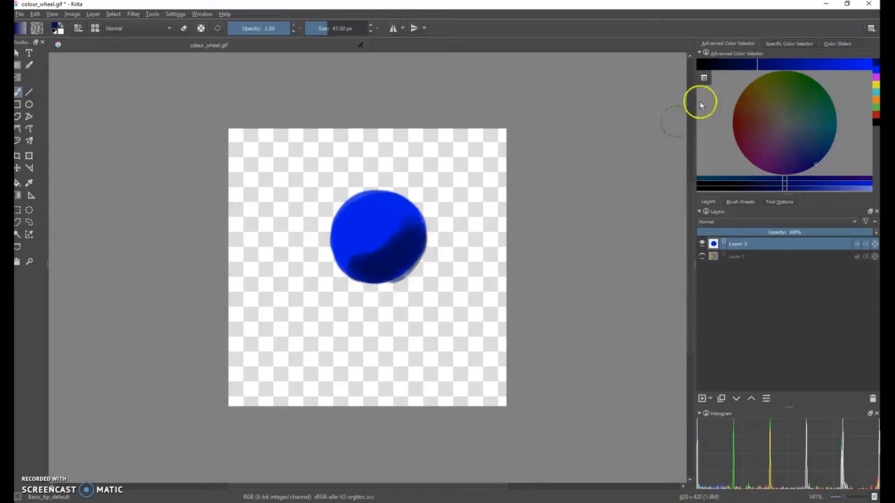
{"action": "left_click", "coordinate": [730, 65]}
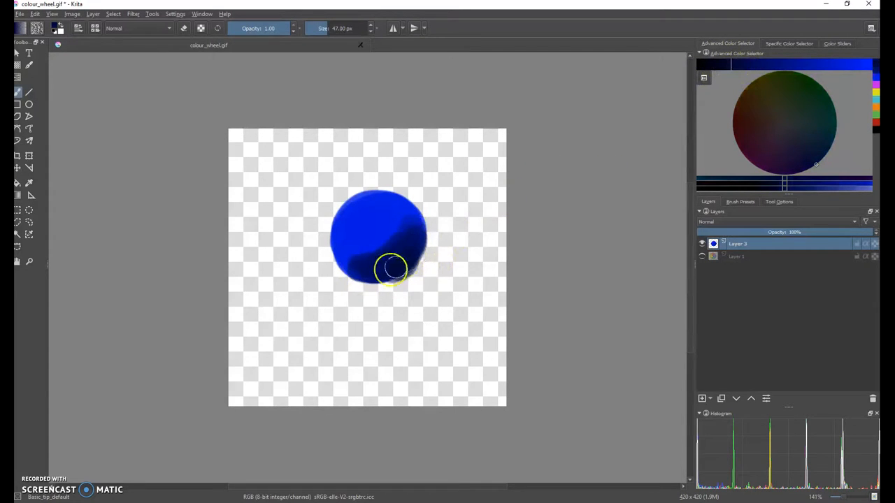
{"action": "left_click", "coordinate": [711, 65]}
{"action": "left_click_drag", "start_coordinate": [408, 275], "coordinate": [370, 274]}
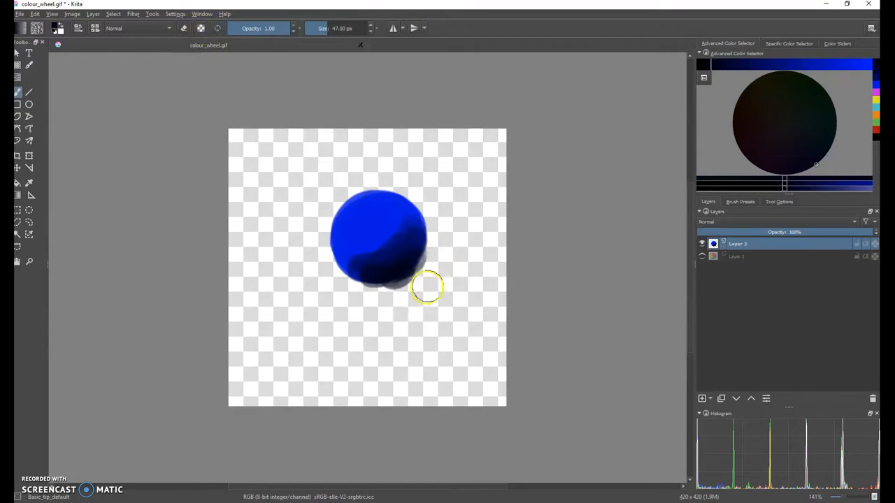
{"action": "left_click_drag", "start_coordinate": [427, 287], "coordinate": [412, 296]}
{"action": "key", "text": "ctrl+z"}
Erase the dark overspill around the ball's lower-right edge and switch back from erasing to painting
{"action": "left_click", "coordinate": [184, 28]}
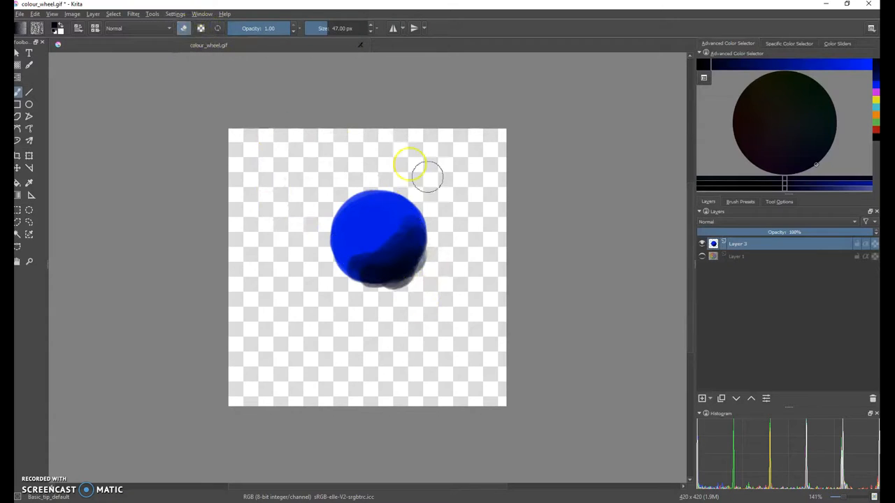
{"action": "mouse_move", "coordinate": [434, 270]}
{"action": "left_mouse_down"}
{"action": "mouse_move", "coordinate": [416, 300]}
{"action": "mouse_move", "coordinate": [395, 309]}
{"action": "mouse_move", "coordinate": [372, 302]}
{"action": "mouse_move", "coordinate": [429, 283]}
{"action": "mouse_move", "coordinate": [391, 297]}
{"action": "mouse_move", "coordinate": [435, 265]}
{"action": "mouse_move", "coordinate": [393, 305]}
{"action": "mouse_move", "coordinate": [428, 283]}
{"action": "left_mouse_up"}
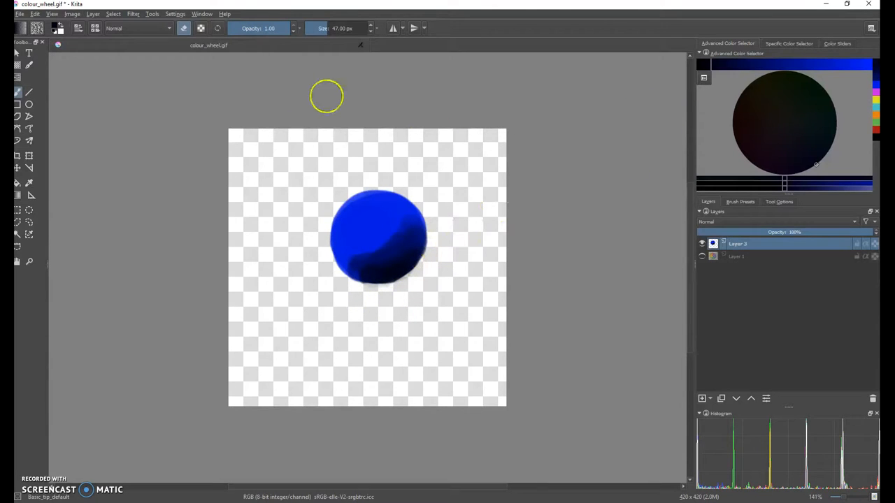
{"action": "left_click", "coordinate": [184, 28]}
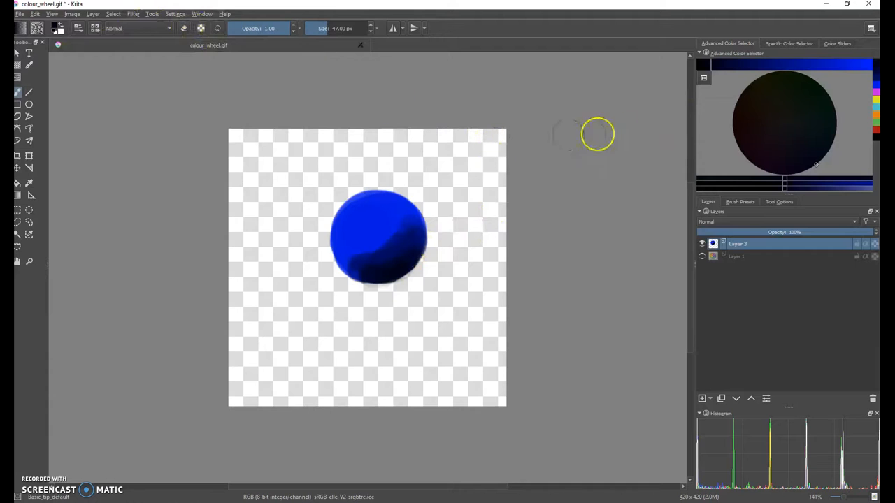
Paint highlights on the ball's upper left in progressively lighter blues, and choose near-white with a 10.36 px brush
{"action": "left_click_drag", "start_coordinate": [750, 63], "coordinate": [857, 70]}
{"action": "mouse_move", "coordinate": [803, 152]}
{"action": "left_mouse_down"}
{"action": "mouse_move", "coordinate": [795, 142]}
{"action": "mouse_move", "coordinate": [809, 162]}
{"action": "left_mouse_up"}
{"action": "mouse_move", "coordinate": [345, 220]}
{"action": "left_mouse_down"}
{"action": "mouse_move", "coordinate": [389, 217]}
{"action": "mouse_move", "coordinate": [354, 232]}
{"action": "left_mouse_up"}
{"action": "left_click", "coordinate": [799, 150]}
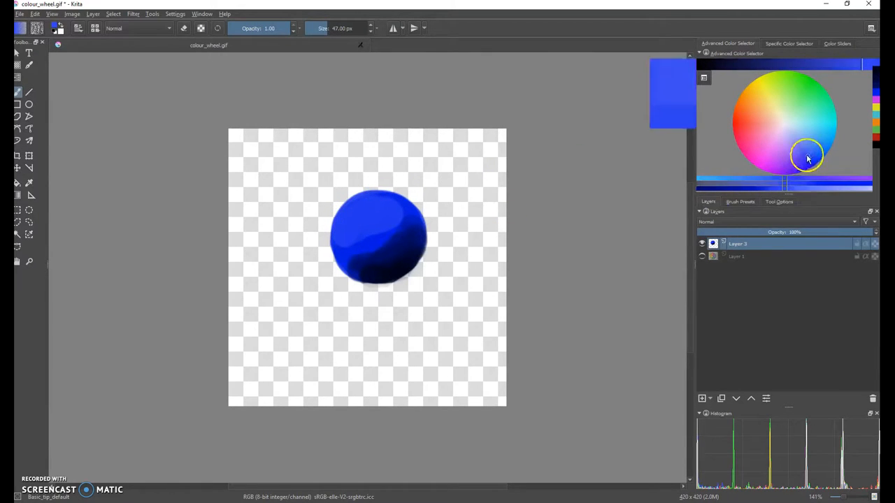
{"action": "mouse_move", "coordinate": [406, 205]}
{"action": "left_mouse_down"}
{"action": "mouse_move", "coordinate": [355, 218]}
{"action": "mouse_move", "coordinate": [376, 205]}
{"action": "mouse_move", "coordinate": [350, 224]}
{"action": "mouse_move", "coordinate": [381, 211]}
{"action": "mouse_move", "coordinate": [333, 212]}
{"action": "mouse_move", "coordinate": [359, 210]}
{"action": "left_mouse_up"}
{"action": "left_click", "coordinate": [792, 137]}
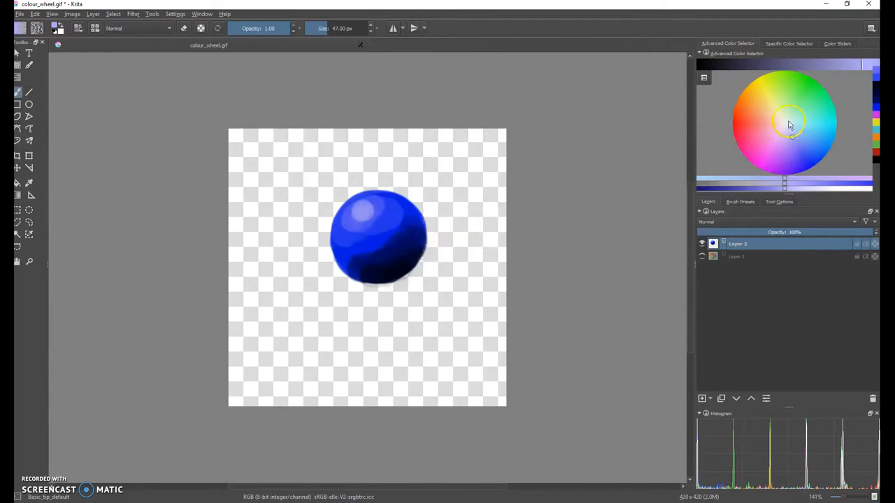
{"action": "left_click", "coordinate": [788, 123]}
{"action": "mouse_move", "coordinate": [322, 28]}
{"action": "left_mouse_down"}
{"action": "mouse_move", "coordinate": [308, 28]}
{"action": "mouse_move", "coordinate": [317, 28]}
{"action": "left_mouse_up"}
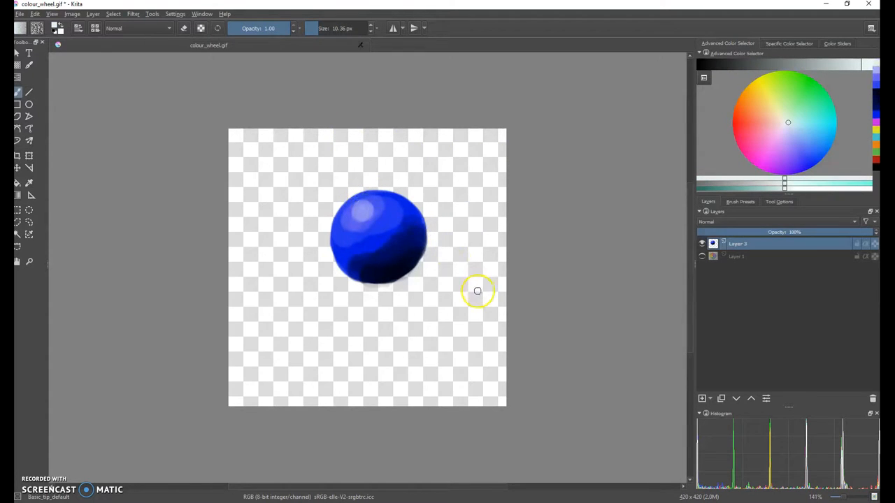
Paint a dark blue cast shadow from the ball's base to the right with a 25.21 px brush, and erase its lower edge
{"action": "left_click", "coordinate": [733, 67]}
{"action": "left_click_drag", "start_coordinate": [797, 143], "coordinate": [811, 152]}
{"action": "mouse_move", "coordinate": [391, 283]}
{"action": "left_mouse_down"}
{"action": "mouse_move", "coordinate": [453, 278]}
{"action": "mouse_move", "coordinate": [412, 273]}
{"action": "mouse_move", "coordinate": [426, 270]}
{"action": "mouse_move", "coordinate": [457, 273]}
{"action": "mouse_move", "coordinate": [415, 289]}
{"action": "mouse_move", "coordinate": [371, 290]}
{"action": "mouse_move", "coordinate": [448, 281]}
{"action": "mouse_move", "coordinate": [396, 290]}
{"action": "mouse_move", "coordinate": [433, 270]}
{"action": "mouse_move", "coordinate": [461, 277]}
{"action": "left_mouse_up"}
{"action": "left_click", "coordinate": [188, 28]}
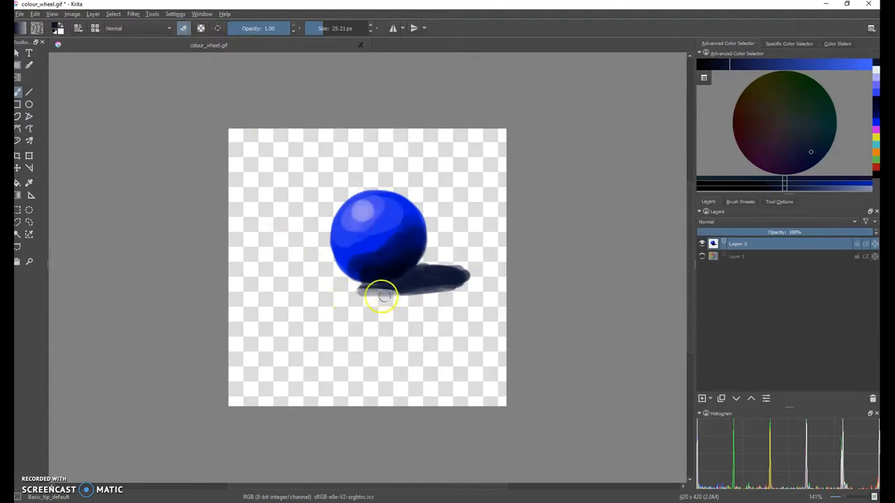
{"action": "left_click_drag", "start_coordinate": [361, 291], "coordinate": [395, 300]}
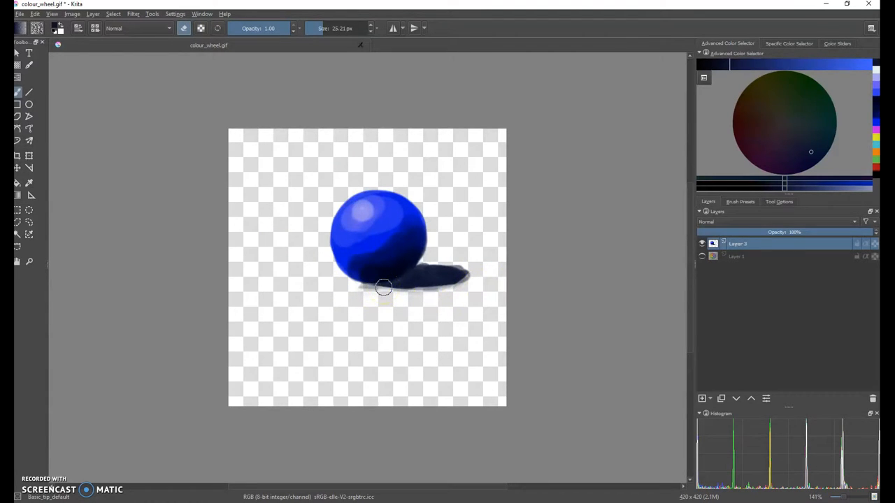
Brush a mid-blue reflection into the shadow beside the ball, and move the ball with its shadow near the canvas's upper edge
{"action": "left_click_drag", "start_coordinate": [825, 67], "coordinate": [806, 66]}
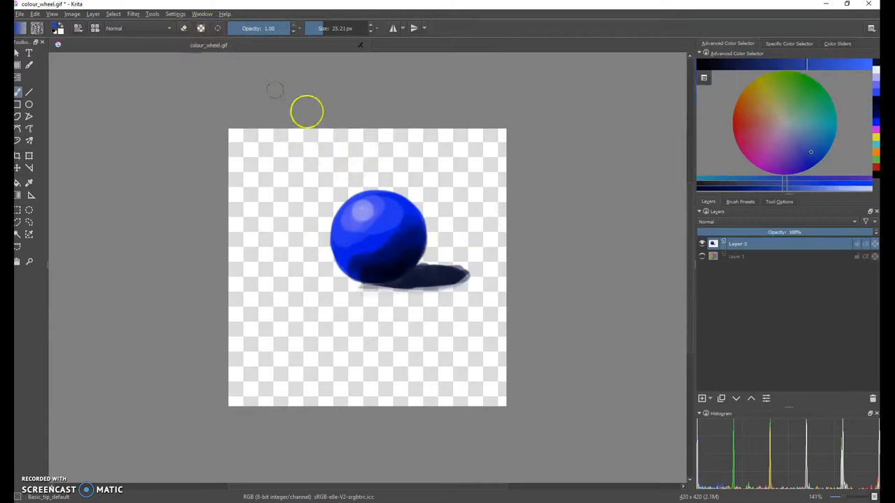
{"action": "mouse_move", "coordinate": [398, 269]}
{"action": "left_mouse_down"}
{"action": "mouse_move", "coordinate": [392, 277]}
{"action": "mouse_move", "coordinate": [457, 272]}
{"action": "left_mouse_up"}
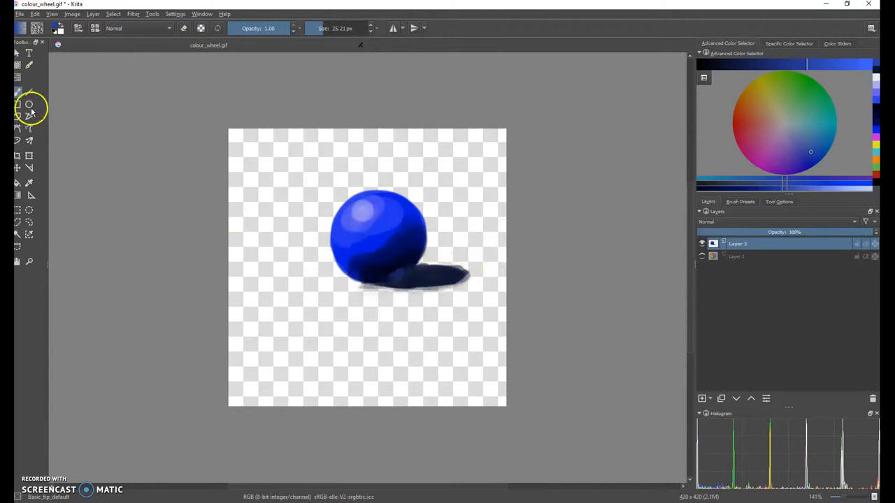
{"action": "left_click", "coordinate": [20, 168]}
{"action": "left_click_drag", "start_coordinate": [401, 244], "coordinate": [369, 203]}
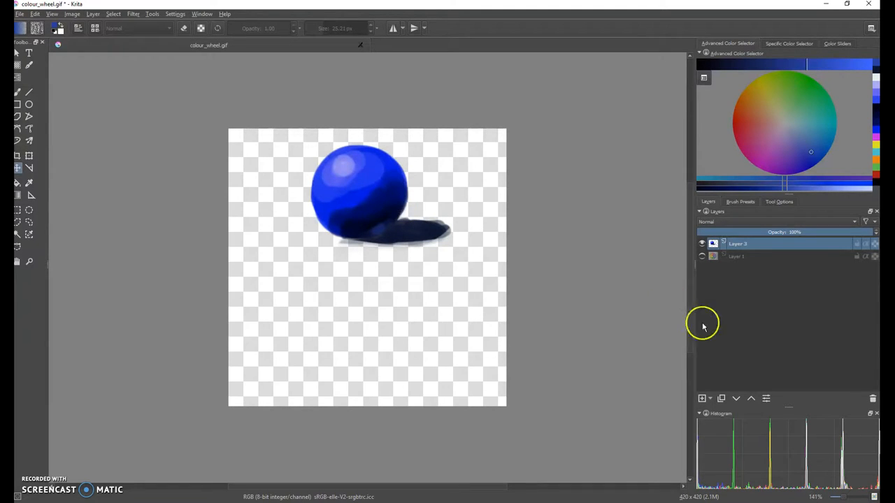
{"action": "left_click_drag", "start_coordinate": [383, 207], "coordinate": [382, 198]}
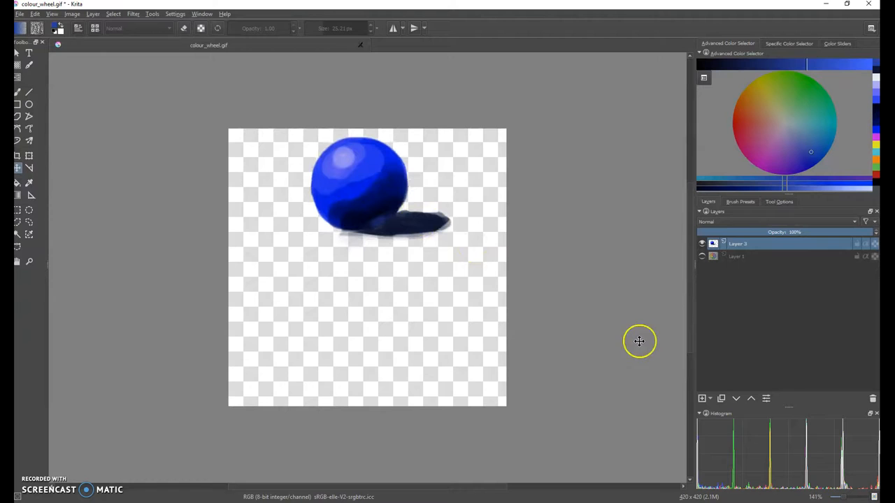
Add a new paint layer above the ball's layer and sample the ball's saturated mid blue as the painting colour
{"action": "left_click", "coordinate": [701, 399]}
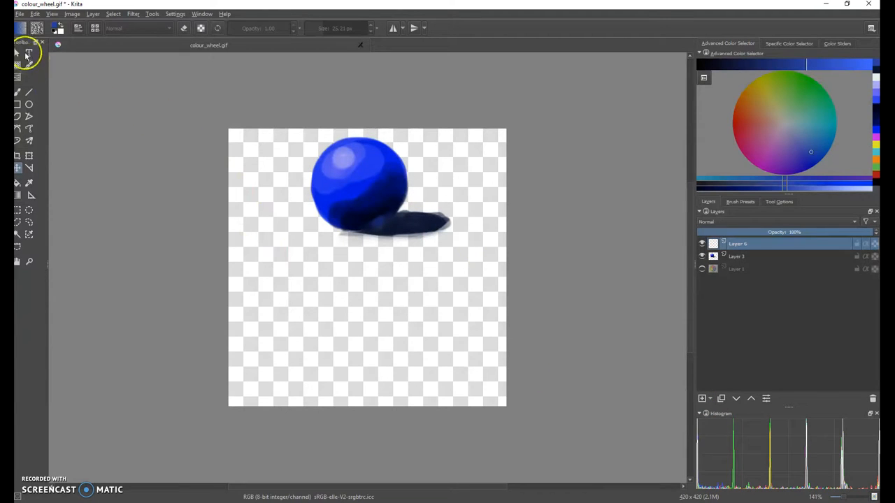
{"action": "left_click", "coordinate": [18, 91]}
{"action": "right_click", "coordinate": [356, 187]}
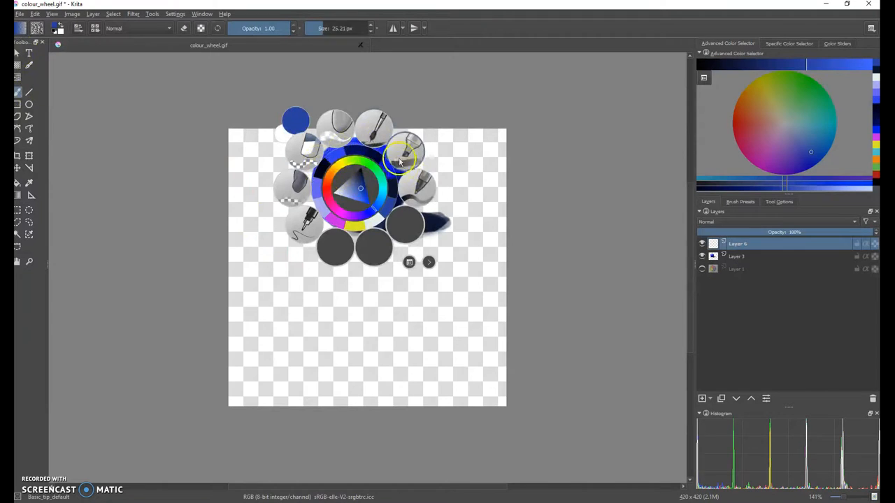
{"action": "left_click", "coordinate": [262, 180]}
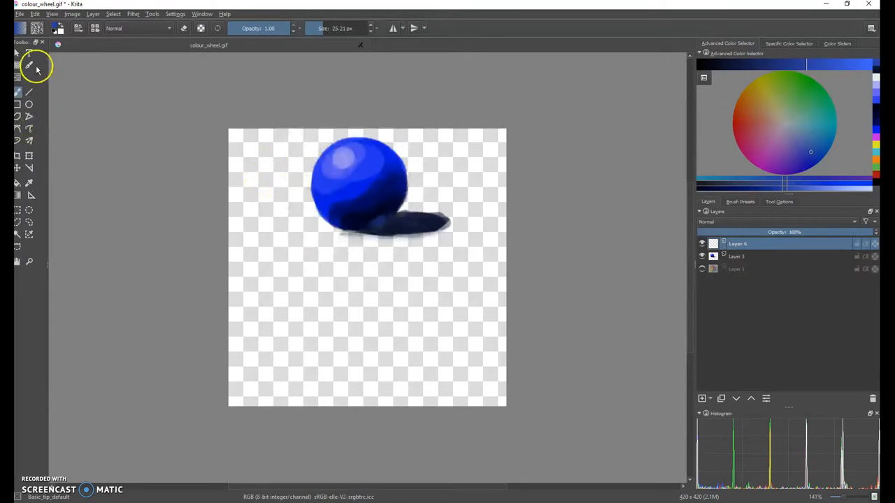
{"action": "left_click", "coordinate": [29, 182]}
{"action": "left_click", "coordinate": [355, 188]}
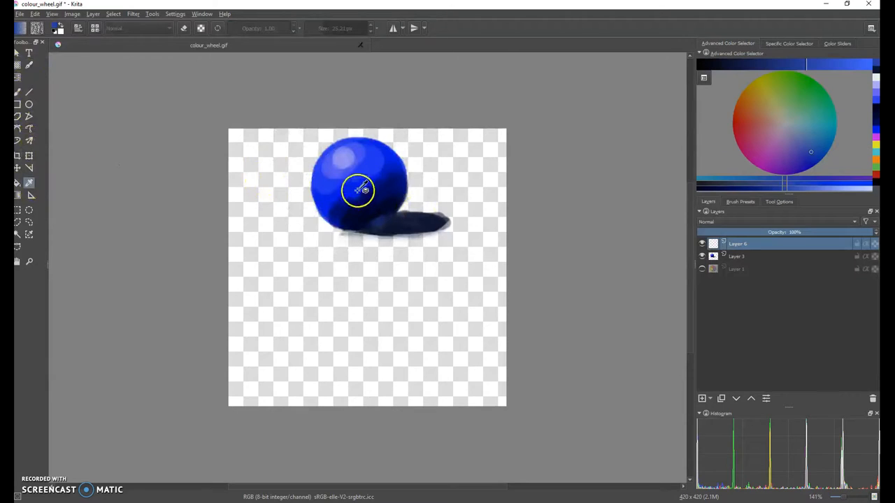
Paint a flat round blue ball in the empty area below the first one with a 63.28 px brush
{"action": "left_click", "coordinate": [19, 90]}
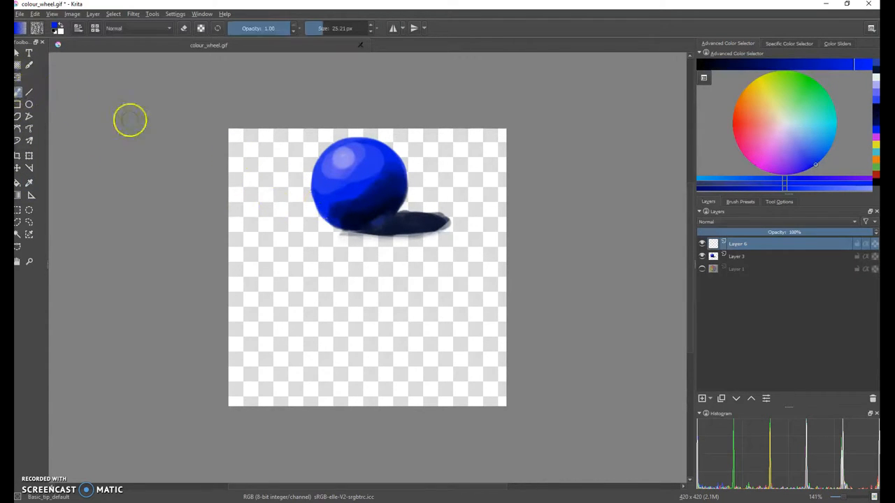
{"action": "left_click_drag", "start_coordinate": [326, 28], "coordinate": [329, 28]}
{"action": "mouse_move", "coordinate": [354, 302]}
{"action": "left_mouse_down"}
{"action": "mouse_move", "coordinate": [348, 308]}
{"action": "mouse_move", "coordinate": [359, 332]}
{"action": "mouse_move", "coordinate": [384, 306]}
{"action": "mouse_move", "coordinate": [368, 347]}
{"action": "mouse_move", "coordinate": [380, 346]}
{"action": "mouse_move", "coordinate": [344, 345]}
{"action": "left_mouse_up"}
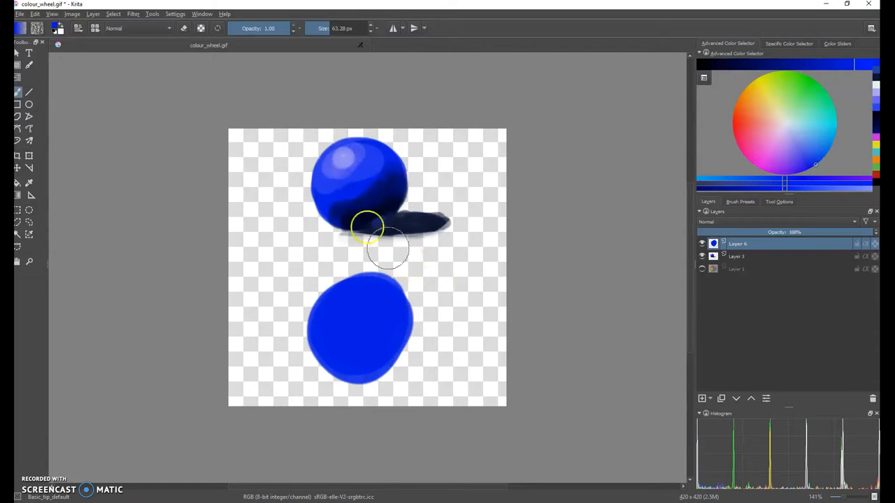
Trim the lower edge of the new ball with the eraser, undo the unwanted strokes, and switch back to painting
{"action": "left_click", "coordinate": [184, 29]}
{"action": "mouse_move", "coordinate": [325, 248]}
{"action": "left_mouse_down"}
{"action": "mouse_move", "coordinate": [333, 390]}
{"action": "mouse_move", "coordinate": [361, 392]}
{"action": "mouse_move", "coordinate": [423, 356]}
{"action": "mouse_move", "coordinate": [373, 260]}
{"action": "mouse_move", "coordinate": [303, 285]}
{"action": "mouse_move", "coordinate": [366, 397]}
{"action": "mouse_move", "coordinate": [420, 375]}
{"action": "mouse_move", "coordinate": [393, 397]}
{"action": "left_mouse_up"}
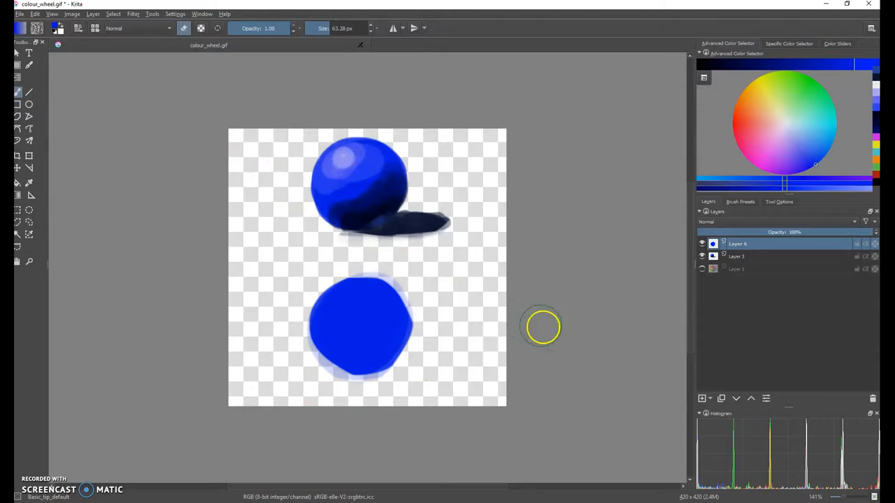
{"action": "key", "text": "ctrl+z"}
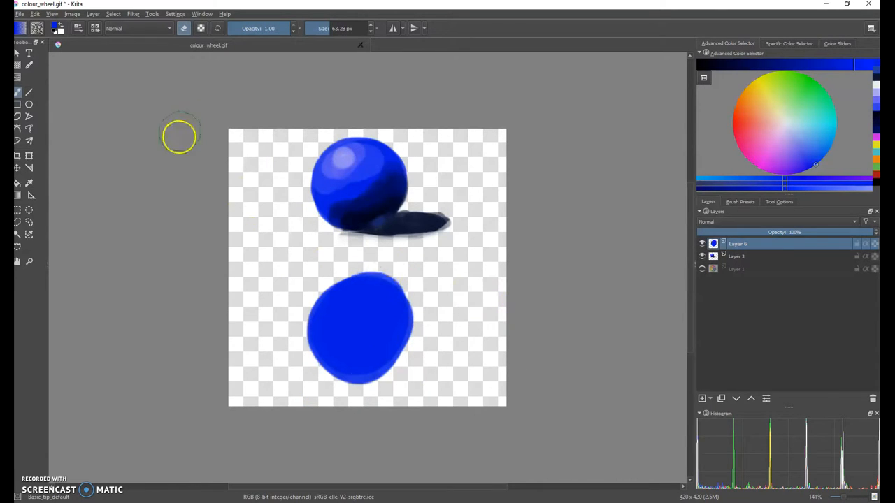
{"action": "mouse_move", "coordinate": [425, 343]}
{"action": "left_mouse_down"}
{"action": "mouse_move", "coordinate": [401, 380]}
{"action": "mouse_move", "coordinate": [306, 385]}
{"action": "left_mouse_up"}
{"action": "key", "text": "ctrl+z"}
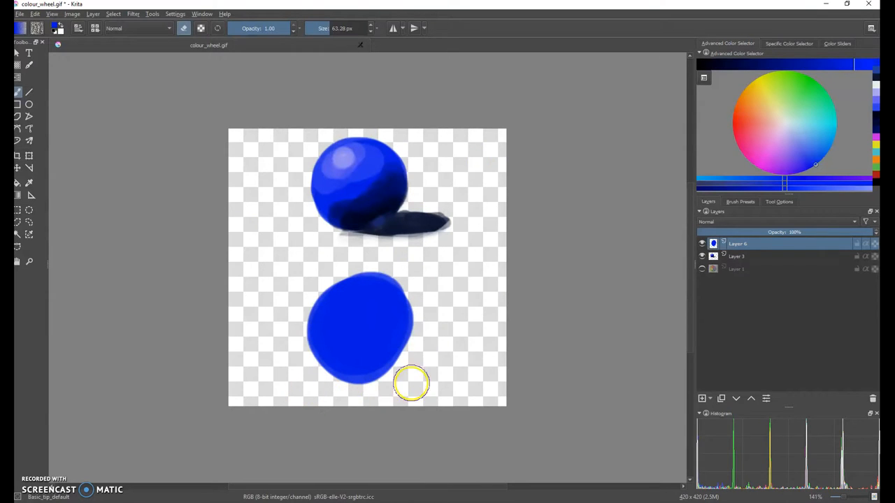
{"action": "key", "text": "ctrl+z"}
{"action": "mouse_move", "coordinate": [416, 291]}
{"action": "left_mouse_down"}
{"action": "mouse_move", "coordinate": [394, 258]}
{"action": "mouse_move", "coordinate": [431, 294]}
{"action": "mouse_move", "coordinate": [410, 363]}
{"action": "mouse_move", "coordinate": [358, 393]}
{"action": "left_mouse_up"}
{"action": "key", "text": "ctrl+z"}
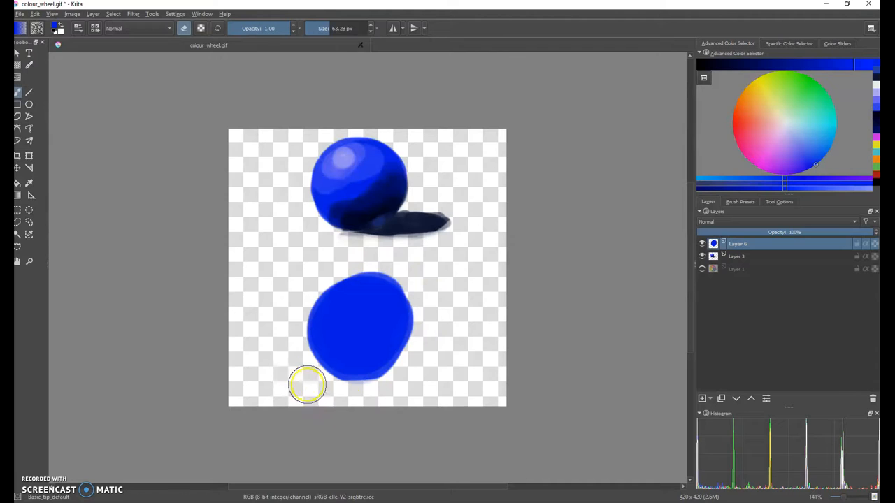
{"action": "key", "text": "ctrl+z"}
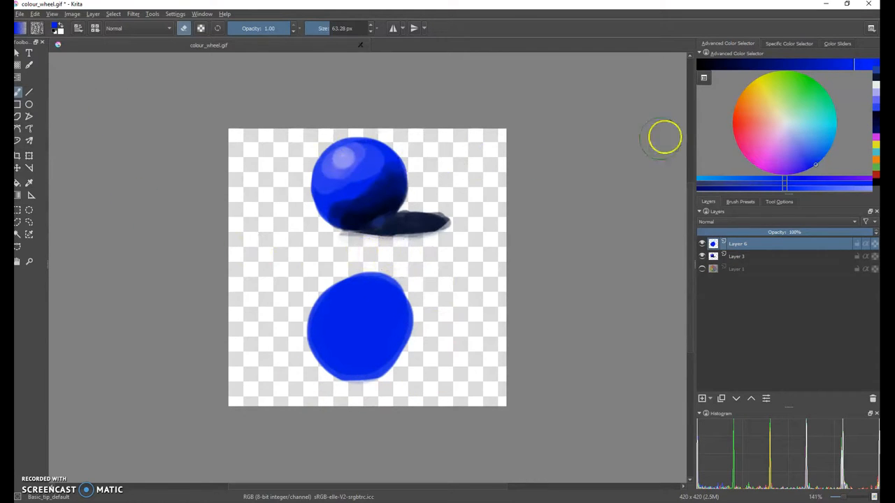
{"action": "left_click", "coordinate": [186, 29]}
{"action": "mouse_move", "coordinate": [392, 204]}
{"action": "left_mouse_down"}
{"action": "mouse_move", "coordinate": [390, 169]}
{"action": "mouse_move", "coordinate": [417, 154]}
{"action": "left_mouse_up"}
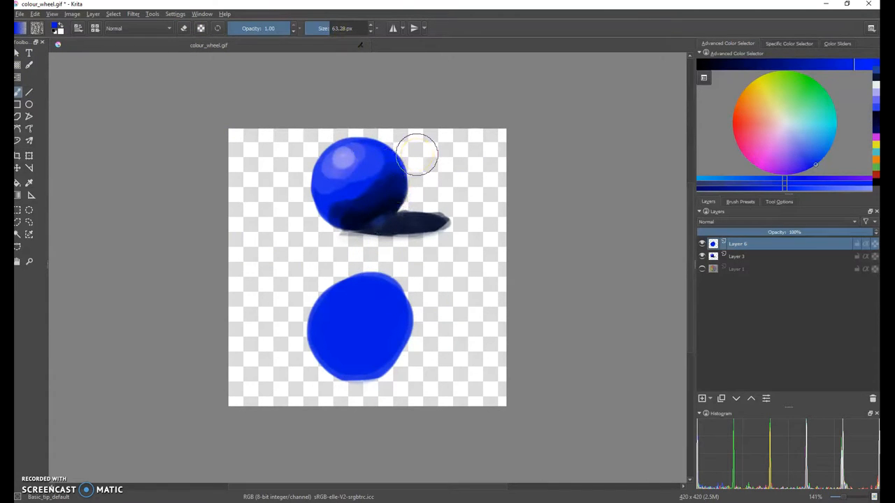
{"action": "mouse_move", "coordinate": [713, 64]}
{"action": "left_mouse_down"}
{"action": "mouse_move", "coordinate": [703, 64]}
{"action": "mouse_move", "coordinate": [853, 78]}
{"action": "mouse_move", "coordinate": [735, 56]}
{"action": "mouse_move", "coordinate": [823, 72]}
{"action": "mouse_move", "coordinate": [733, 65]}
{"action": "left_mouse_up"}
{"action": "left_click_drag", "start_coordinate": [820, 75], "coordinate": [874, 77]}
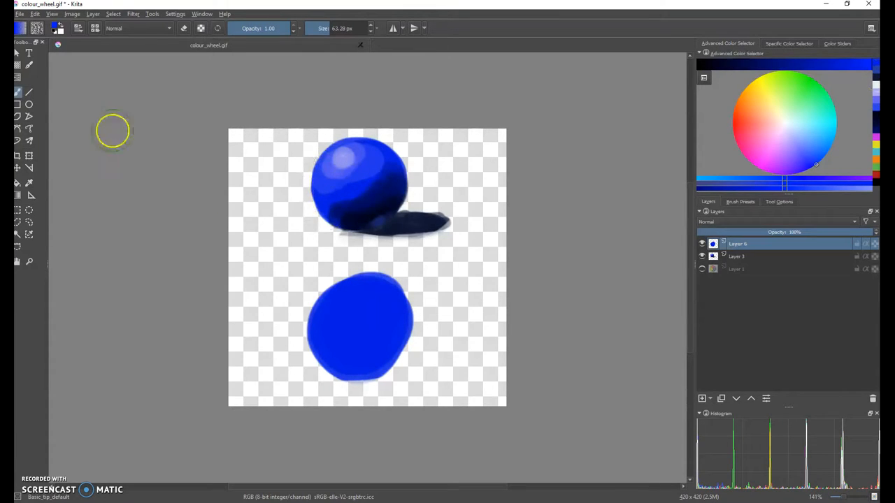
{"action": "left_click", "coordinate": [19, 53]}
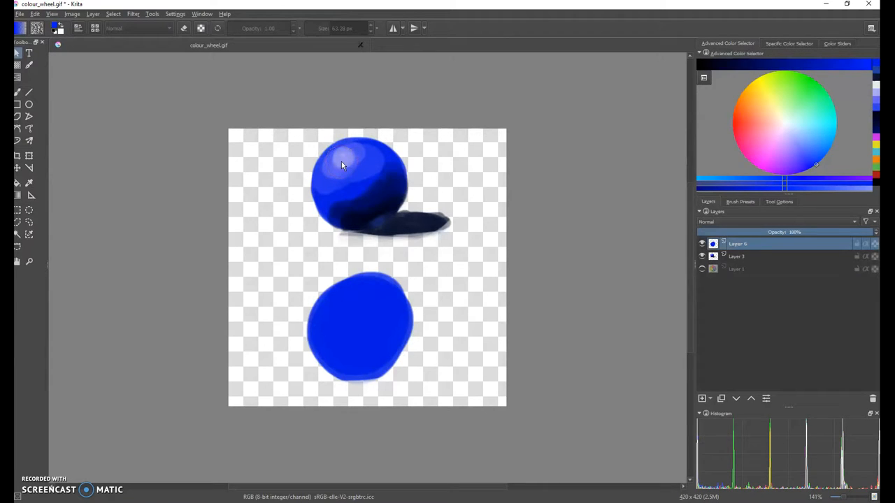
{"action": "left_click_drag", "start_coordinate": [427, 223], "coordinate": [428, 221]}
{"action": "left_click", "coordinate": [18, 92]}
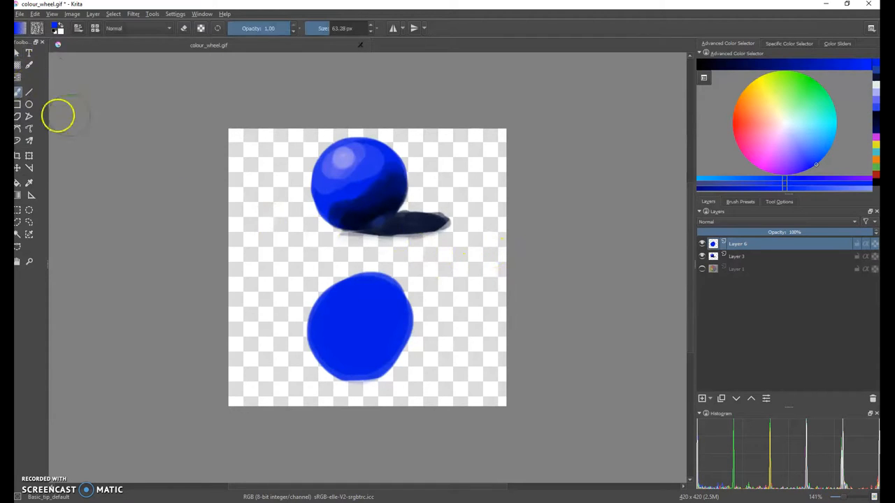
Choose orange, darken it to brown, and paint a shadow on the lower right of the new ball
{"action": "mouse_move", "coordinate": [809, 158]}
{"action": "left_mouse_down"}
{"action": "mouse_move", "coordinate": [785, 110]}
{"action": "mouse_move", "coordinate": [752, 100]}
{"action": "left_mouse_up"}
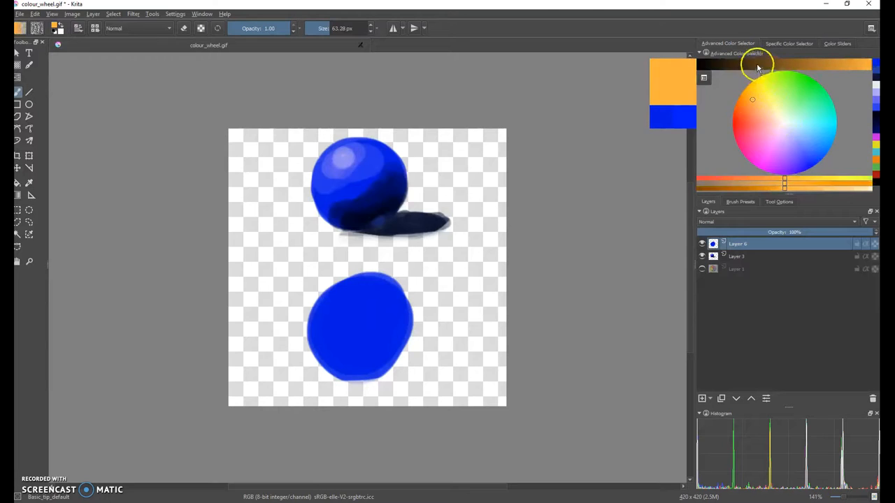
{"action": "left_click", "coordinate": [758, 68]}
{"action": "mouse_move", "coordinate": [410, 337]}
{"action": "left_mouse_down"}
{"action": "mouse_move", "coordinate": [383, 356]}
{"action": "mouse_move", "coordinate": [343, 361]}
{"action": "mouse_move", "coordinate": [352, 347]}
{"action": "mouse_move", "coordinate": [366, 359]}
{"action": "mouse_move", "coordinate": [461, 299]}
{"action": "left_mouse_up"}
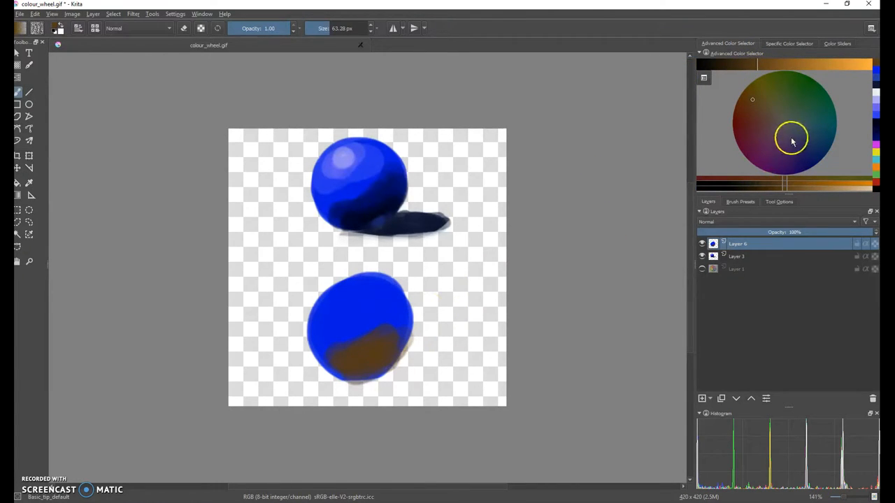
Brush dark blue over the lower ball's brown shadow and across its upper middle
{"action": "left_click", "coordinate": [805, 148]}
{"action": "mouse_move", "coordinate": [371, 354]}
{"action": "left_mouse_down"}
{"action": "mouse_move", "coordinate": [346, 354]}
{"action": "mouse_move", "coordinate": [379, 343]}
{"action": "mouse_move", "coordinate": [370, 358]}
{"action": "mouse_move", "coordinate": [342, 364]}
{"action": "mouse_move", "coordinate": [379, 354]}
{"action": "mouse_move", "coordinate": [348, 344]}
{"action": "mouse_move", "coordinate": [387, 326]}
{"action": "mouse_move", "coordinate": [347, 365]}
{"action": "mouse_move", "coordinate": [400, 338]}
{"action": "mouse_move", "coordinate": [420, 338]}
{"action": "mouse_move", "coordinate": [337, 371]}
{"action": "mouse_move", "coordinate": [395, 341]}
{"action": "mouse_move", "coordinate": [386, 366]}
{"action": "mouse_move", "coordinate": [349, 372]}
{"action": "mouse_move", "coordinate": [390, 355]}
{"action": "mouse_move", "coordinate": [331, 365]}
{"action": "mouse_move", "coordinate": [395, 340]}
{"action": "mouse_move", "coordinate": [346, 362]}
{"action": "left_mouse_up"}
{"action": "left_click", "coordinate": [759, 106]}
{"action": "left_click", "coordinate": [800, 152]}
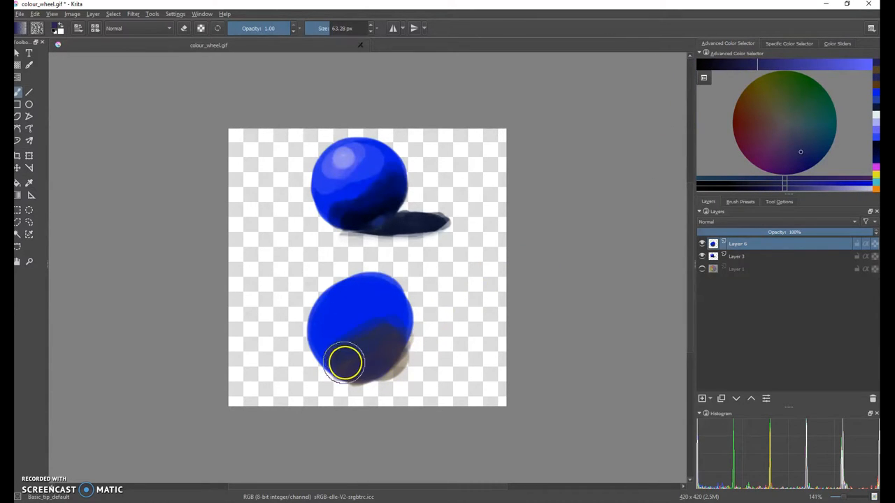
{"action": "mouse_move", "coordinate": [364, 297]}
{"action": "left_mouse_down"}
{"action": "mouse_move", "coordinate": [349, 314]}
{"action": "mouse_move", "coordinate": [356, 332]}
{"action": "left_mouse_up"}
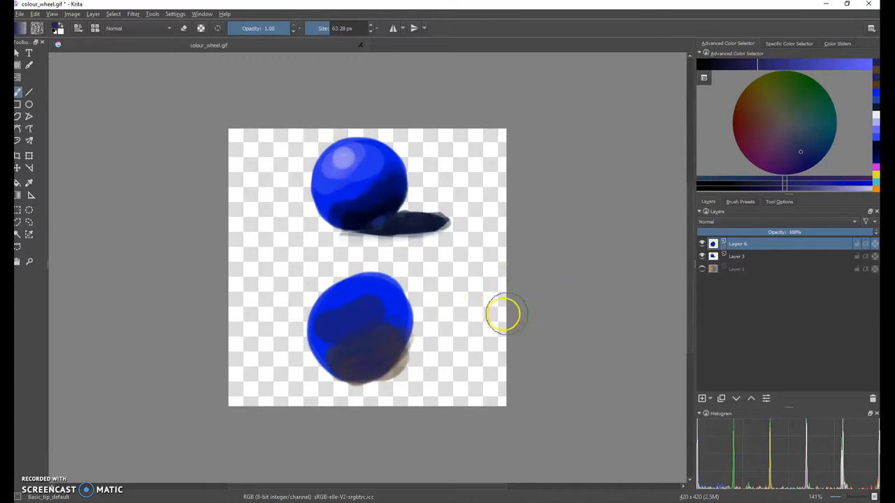
Sample the lower ball's bright blue and paint over the dark patch in its middle, softening the shadow's upper edge
{"action": "left_click", "coordinate": [28, 182]}
{"action": "left_click", "coordinate": [353, 285]}
{"action": "left_click", "coordinate": [19, 91]}
{"action": "mouse_move", "coordinate": [394, 286]}
{"action": "left_mouse_down"}
{"action": "mouse_move", "coordinate": [332, 317]}
{"action": "mouse_move", "coordinate": [325, 331]}
{"action": "mouse_move", "coordinate": [364, 317]}
{"action": "mouse_move", "coordinate": [373, 323]}
{"action": "mouse_move", "coordinate": [368, 334]}
{"action": "mouse_move", "coordinate": [396, 315]}
{"action": "mouse_move", "coordinate": [381, 314]}
{"action": "mouse_move", "coordinate": [328, 346]}
{"action": "mouse_move", "coordinate": [365, 323]}
{"action": "mouse_move", "coordinate": [323, 338]}
{"action": "mouse_move", "coordinate": [373, 328]}
{"action": "mouse_move", "coordinate": [353, 358]}
{"action": "mouse_move", "coordinate": [393, 321]}
{"action": "mouse_move", "coordinate": [323, 344]}
{"action": "mouse_move", "coordinate": [452, 331]}
{"action": "mouse_move", "coordinate": [395, 327]}
{"action": "mouse_move", "coordinate": [345, 344]}
{"action": "mouse_move", "coordinate": [395, 321]}
{"action": "mouse_move", "coordinate": [330, 357]}
{"action": "mouse_move", "coordinate": [391, 336]}
{"action": "mouse_move", "coordinate": [485, 327]}
{"action": "mouse_move", "coordinate": [436, 325]}
{"action": "mouse_move", "coordinate": [468, 308]}
{"action": "mouse_move", "coordinate": [403, 315]}
{"action": "mouse_move", "coordinate": [397, 325]}
{"action": "mouse_move", "coordinate": [382, 309]}
{"action": "mouse_move", "coordinate": [341, 346]}
{"action": "mouse_move", "coordinate": [403, 298]}
{"action": "mouse_move", "coordinate": [385, 328]}
{"action": "mouse_move", "coordinate": [321, 350]}
{"action": "mouse_move", "coordinate": [398, 308]}
{"action": "mouse_move", "coordinate": [342, 354]}
{"action": "left_mouse_up"}
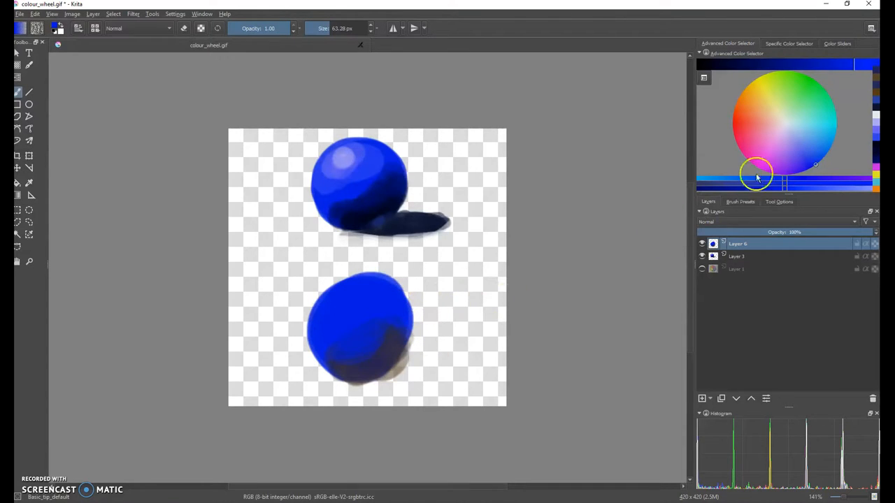
Paint a light orange highlight on the lower ball's upper left and brush pale blue over it
{"action": "left_click", "coordinate": [763, 104]}
{"action": "left_click_drag", "start_coordinate": [766, 112], "coordinate": [791, 149]}
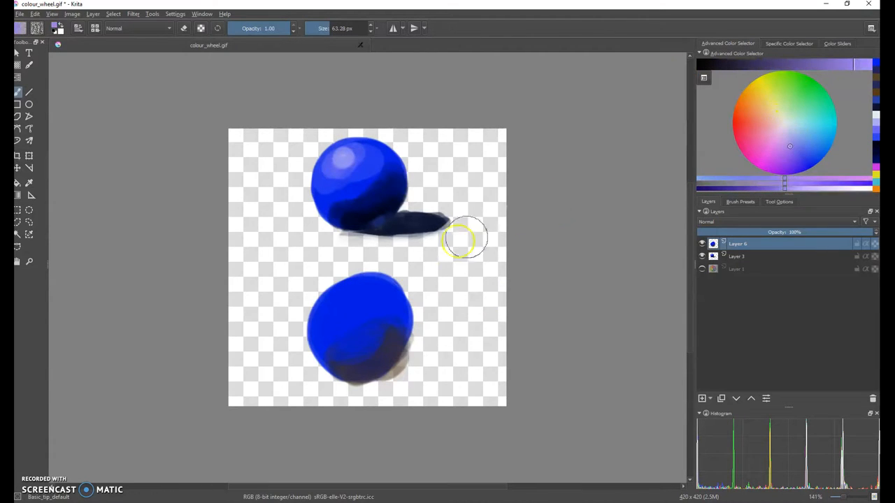
{"action": "left_click", "coordinate": [764, 106]}
{"action": "mouse_move", "coordinate": [381, 284]}
{"action": "left_mouse_down"}
{"action": "mouse_move", "coordinate": [338, 318]}
{"action": "mouse_move", "coordinate": [362, 310]}
{"action": "mouse_move", "coordinate": [338, 311]}
{"action": "left_mouse_up"}
{"action": "mouse_move", "coordinate": [369, 294]}
{"action": "left_mouse_down"}
{"action": "mouse_move", "coordinate": [344, 297]}
{"action": "mouse_move", "coordinate": [333, 325]}
{"action": "mouse_move", "coordinate": [353, 300]}
{"action": "left_mouse_up"}
{"action": "left_click_drag", "start_coordinate": [794, 134], "coordinate": [801, 145]}
{"action": "mouse_move", "coordinate": [330, 319]}
{"action": "left_mouse_down"}
{"action": "mouse_move", "coordinate": [359, 294]}
{"action": "mouse_move", "coordinate": [368, 303]}
{"action": "left_mouse_up"}
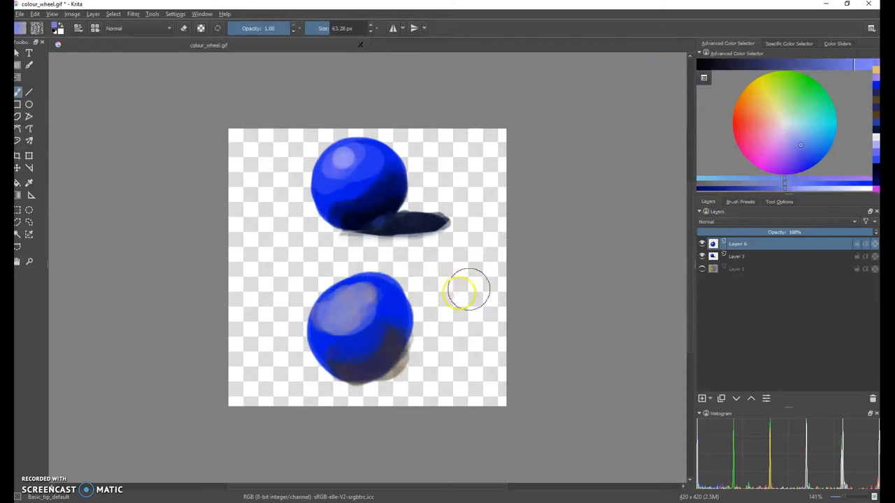
Pick a mid blue from the pop-up colour triangle and brush it between the lower ball's highlight and shadow
{"action": "right_click", "coordinate": [395, 301]}
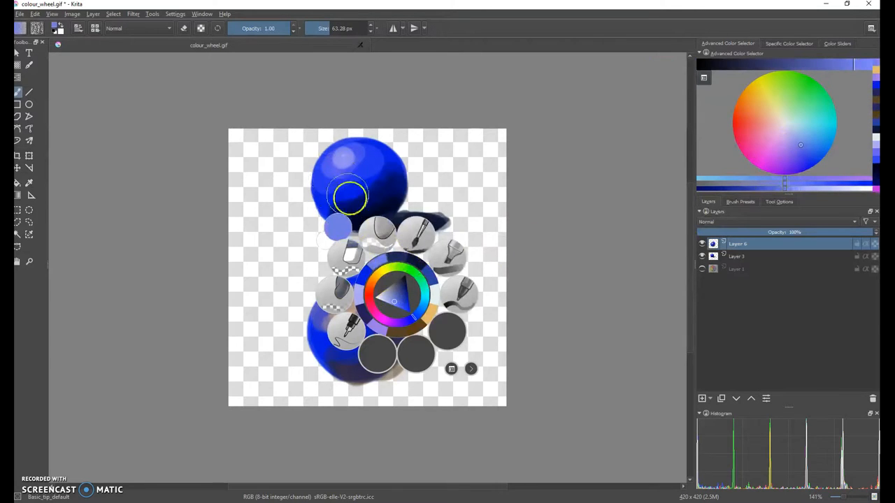
{"action": "left_click", "coordinate": [398, 297]}
{"action": "left_click_drag", "start_coordinate": [399, 300], "coordinate": [404, 305]}
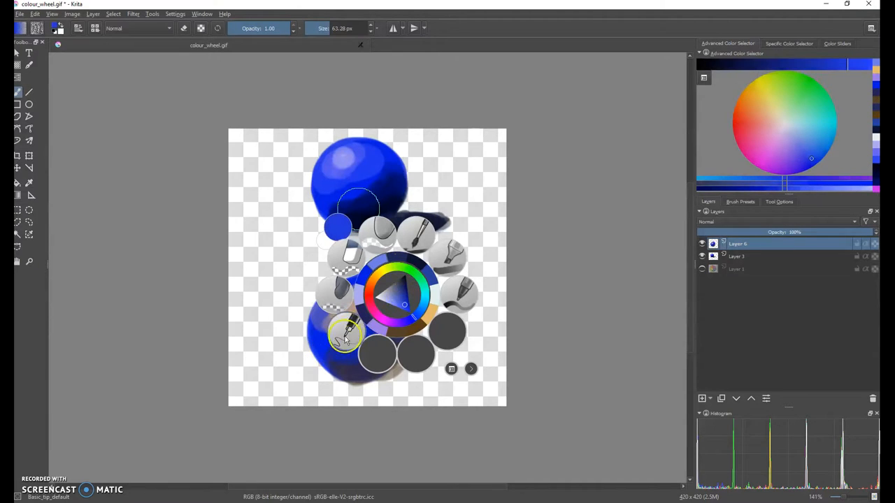
{"action": "left_click", "coordinate": [395, 305]}
{"action": "left_click", "coordinate": [407, 305]}
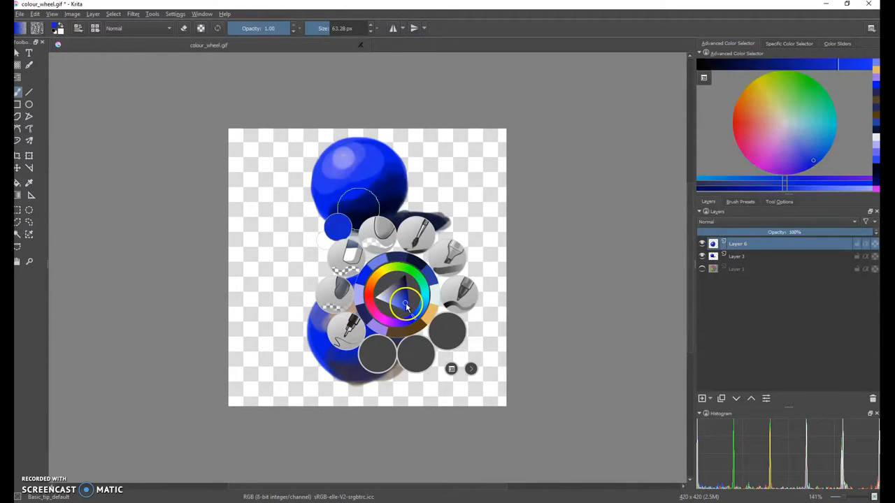
{"action": "left_click", "coordinate": [483, 356]}
{"action": "mouse_move", "coordinate": [352, 315]}
{"action": "left_mouse_down"}
{"action": "mouse_move", "coordinate": [371, 298]}
{"action": "mouse_move", "coordinate": [329, 311]}
{"action": "mouse_move", "coordinate": [357, 316]}
{"action": "mouse_move", "coordinate": [342, 332]}
{"action": "mouse_move", "coordinate": [365, 327]}
{"action": "mouse_move", "coordinate": [363, 318]}
{"action": "mouse_move", "coordinate": [347, 327]}
{"action": "mouse_move", "coordinate": [367, 308]}
{"action": "mouse_move", "coordinate": [360, 311]}
{"action": "mouse_move", "coordinate": [337, 329]}
{"action": "mouse_move", "coordinate": [364, 327]}
{"action": "mouse_move", "coordinate": [376, 312]}
{"action": "mouse_move", "coordinate": [363, 340]}
{"action": "left_mouse_up"}
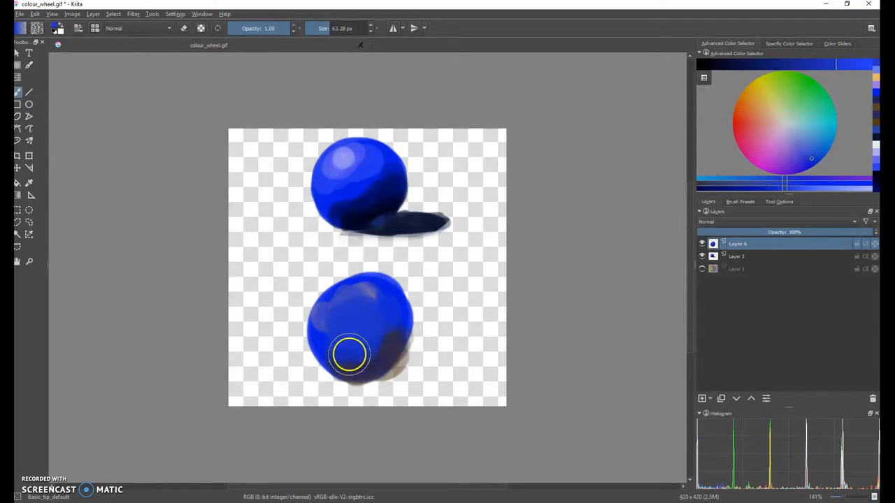
Sample the dark greyish blue from the lower ball's shadow and repaint the shadow across its base
{"action": "right_click", "coordinate": [392, 346]}
{"action": "left_click", "coordinate": [397, 357]}
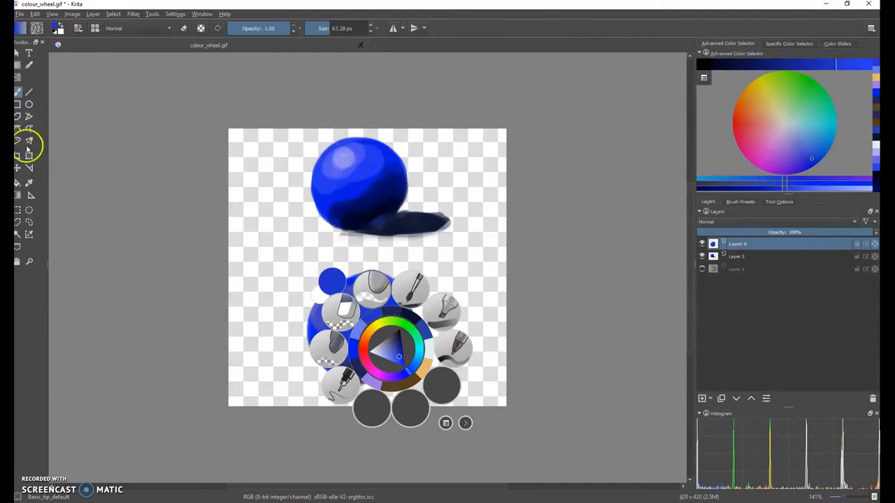
{"action": "left_click", "coordinate": [29, 182]}
{"action": "left_click", "coordinate": [388, 351]}
{"action": "left_click", "coordinate": [388, 351]}
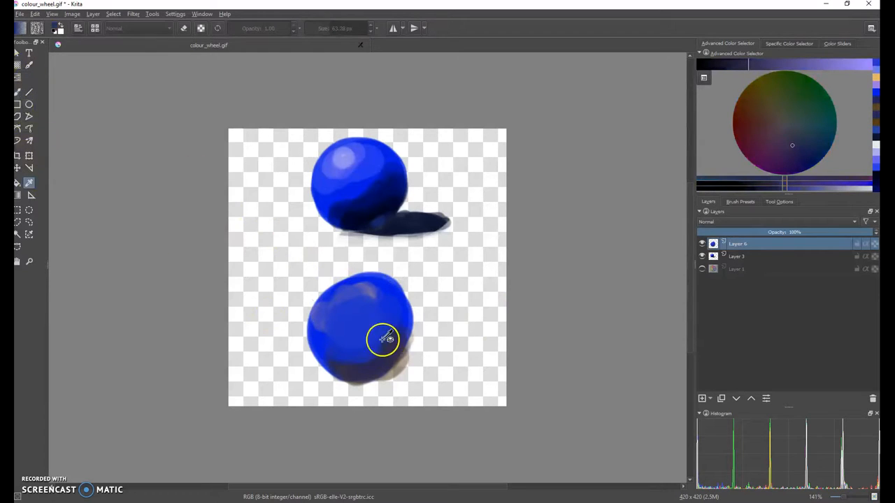
{"action": "left_click", "coordinate": [20, 94]}
{"action": "mouse_move", "coordinate": [367, 346]}
{"action": "left_mouse_down"}
{"action": "mouse_move", "coordinate": [397, 340]}
{"action": "mouse_move", "coordinate": [371, 360]}
{"action": "mouse_move", "coordinate": [343, 364]}
{"action": "mouse_move", "coordinate": [402, 328]}
{"action": "mouse_move", "coordinate": [340, 358]}
{"action": "mouse_move", "coordinate": [363, 357]}
{"action": "mouse_move", "coordinate": [320, 355]}
{"action": "mouse_move", "coordinate": [371, 360]}
{"action": "left_mouse_up"}
Sample the muted blue from the lower ball's highlight and repaint the highlight across its upper left
{"action": "right_click", "coordinate": [370, 292]}
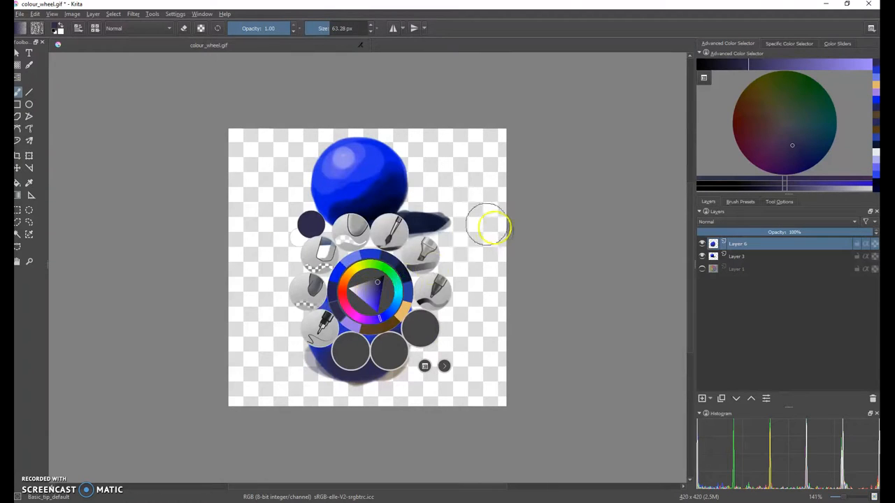
{"action": "left_click", "coordinate": [28, 182]}
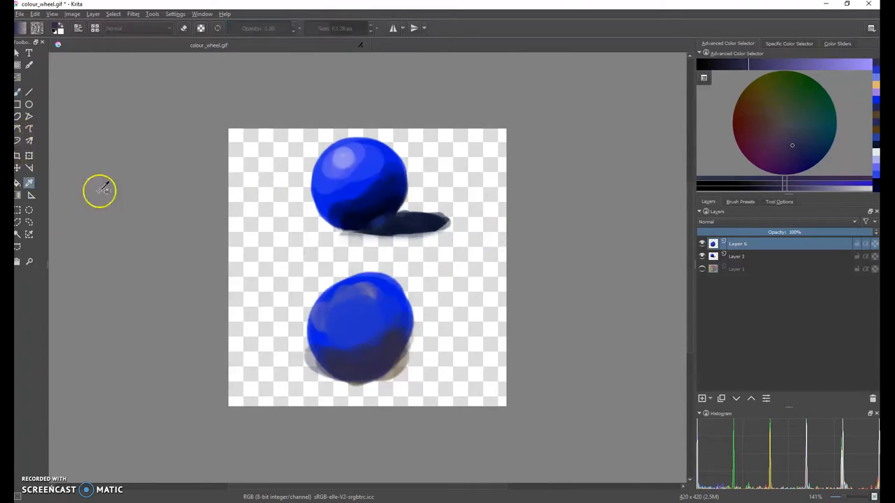
{"action": "left_click", "coordinate": [370, 294]}
{"action": "left_click", "coordinate": [19, 91]}
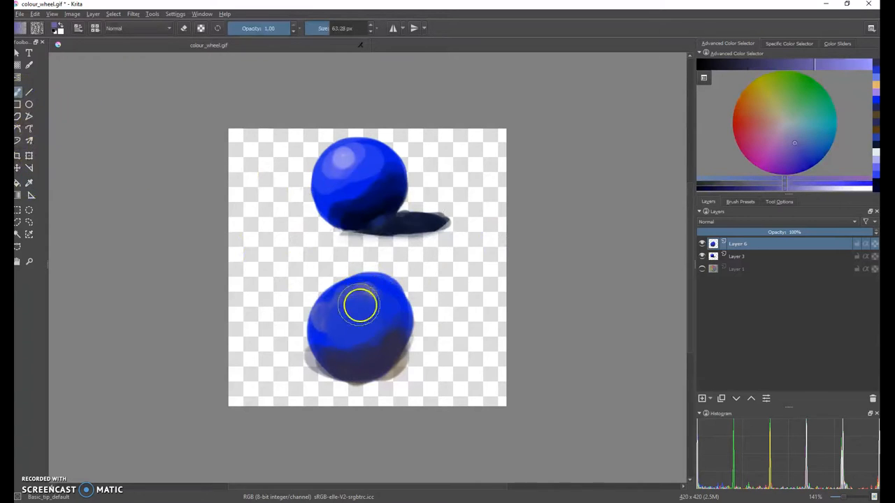
{"action": "left_click", "coordinate": [329, 321]}
{"action": "mouse_move", "coordinate": [329, 321]}
{"action": "left_mouse_down"}
{"action": "mouse_move", "coordinate": [366, 304]}
{"action": "mouse_move", "coordinate": [346, 302]}
{"action": "mouse_move", "coordinate": [353, 295]}
{"action": "mouse_move", "coordinate": [349, 315]}
{"action": "mouse_move", "coordinate": [333, 307]}
{"action": "mouse_move", "coordinate": [342, 305]}
{"action": "mouse_move", "coordinate": [351, 321]}
{"action": "mouse_move", "coordinate": [394, 275]}
{"action": "left_mouse_up"}
Brush muted orange into the centre of the lower ball's highlight and soften its lower edge with mid blue
{"action": "left_click_drag", "start_coordinate": [788, 91], "coordinate": [758, 105]}
{"action": "mouse_move", "coordinate": [392, 297]}
{"action": "left_mouse_down"}
{"action": "mouse_move", "coordinate": [328, 307]}
{"action": "mouse_move", "coordinate": [381, 297]}
{"action": "left_mouse_up"}
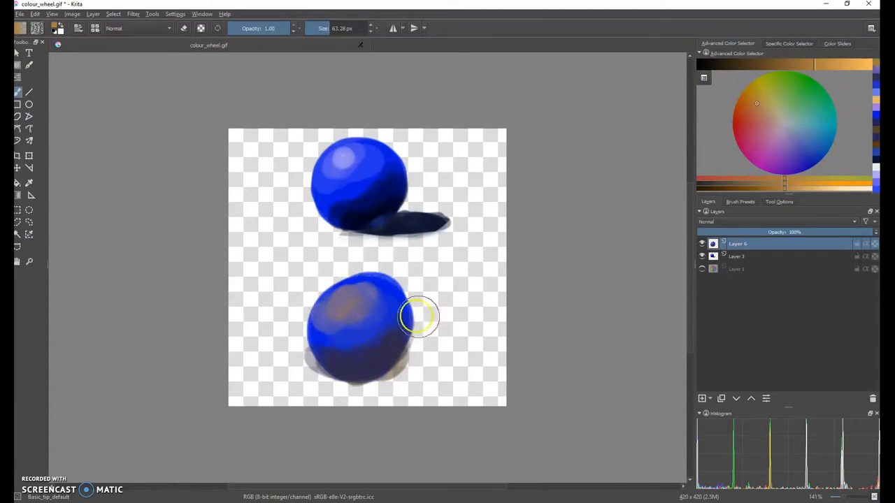
{"action": "left_click", "coordinate": [807, 152]}
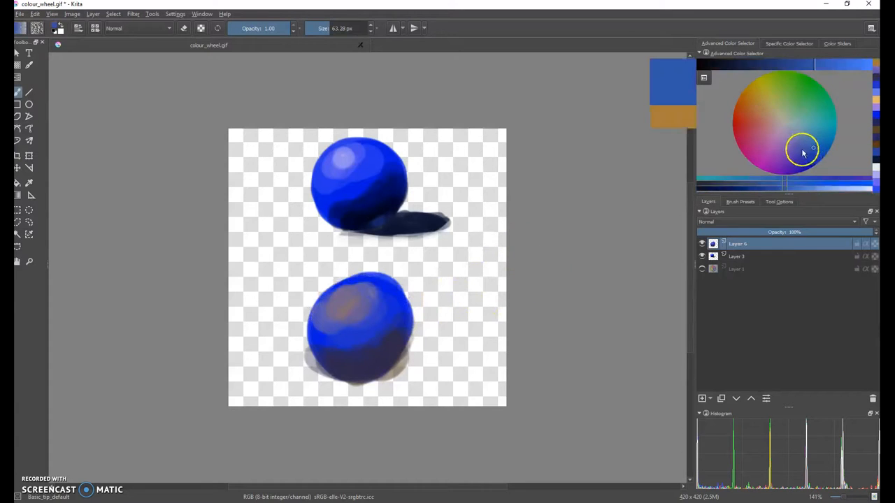
{"action": "left_click_drag", "start_coordinate": [359, 319], "coordinate": [338, 349]}
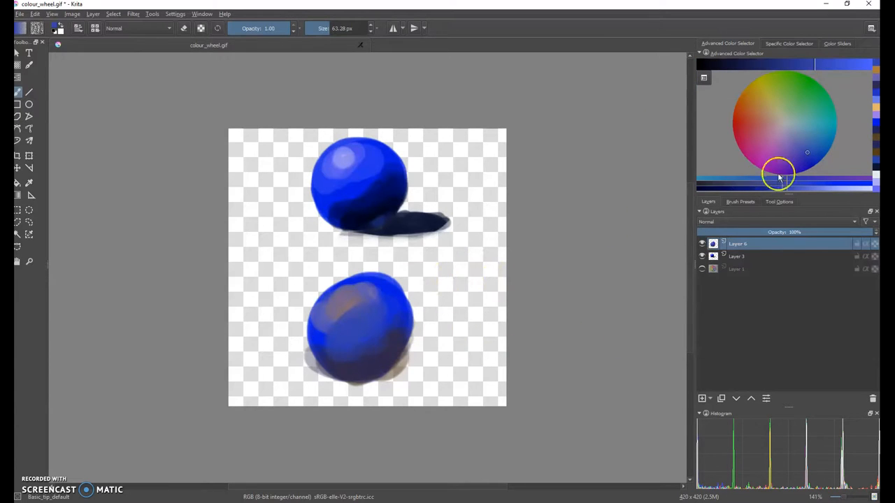
Sample the bright blue from the lower ball's upper right and brush it across the ball's middle
{"action": "left_click", "coordinate": [29, 182]}
{"action": "left_click", "coordinate": [390, 295]}
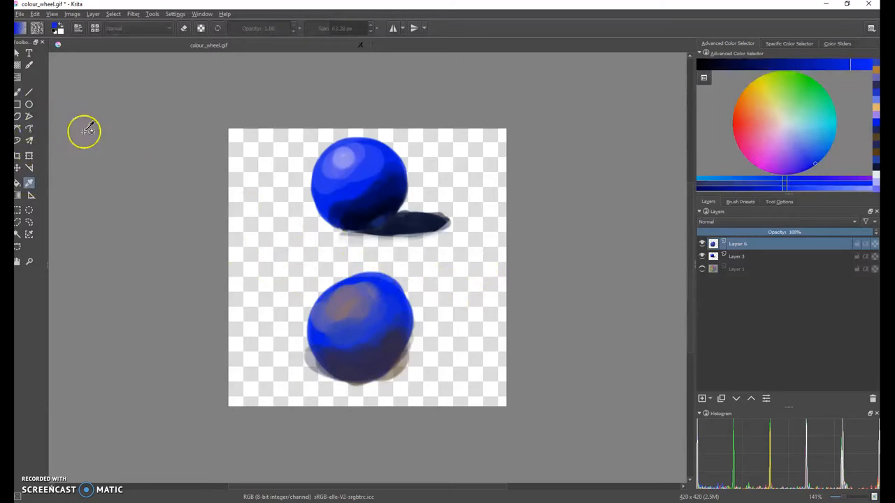
{"action": "left_click", "coordinate": [18, 93]}
{"action": "mouse_move", "coordinate": [368, 318]}
{"action": "left_mouse_down"}
{"action": "mouse_move", "coordinate": [338, 332]}
{"action": "mouse_move", "coordinate": [340, 344]}
{"action": "mouse_move", "coordinate": [384, 325]}
{"action": "mouse_move", "coordinate": [336, 346]}
{"action": "mouse_move", "coordinate": [391, 313]}
{"action": "mouse_move", "coordinate": [336, 336]}
{"action": "mouse_move", "coordinate": [381, 335]}
{"action": "mouse_move", "coordinate": [333, 351]}
{"action": "mouse_move", "coordinate": [406, 336]}
{"action": "left_mouse_up"}
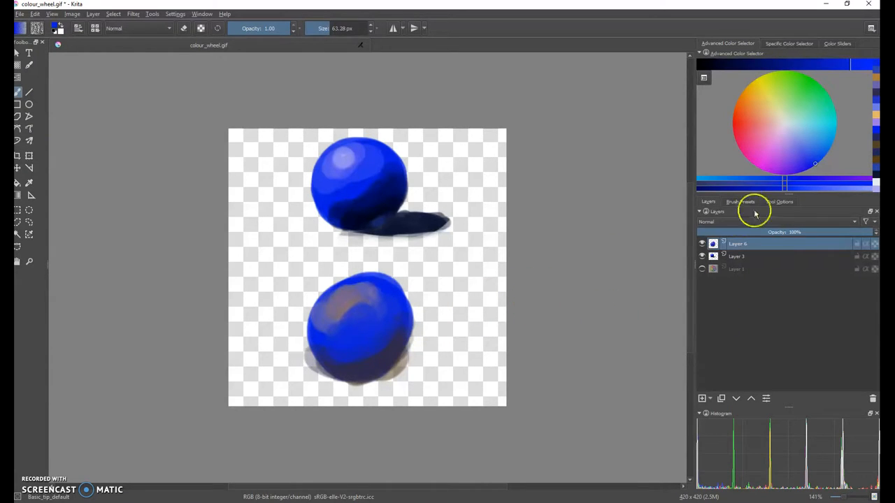
Pick a pale warm orange, reduce the brush size to 18.22 px and dab it into the centre of the lower ball's highlight
{"action": "left_click_drag", "start_coordinate": [784, 124], "coordinate": [775, 114]}
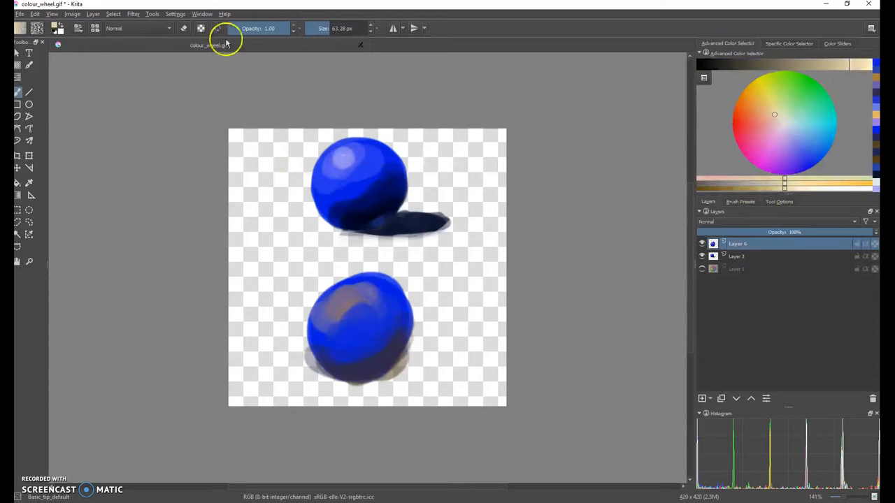
{"action": "left_click_drag", "start_coordinate": [327, 28], "coordinate": [322, 28]}
{"action": "mouse_move", "coordinate": [346, 308]}
{"action": "left_mouse_down"}
{"action": "mouse_move", "coordinate": [353, 303]}
{"action": "mouse_move", "coordinate": [335, 315]}
{"action": "left_mouse_up"}
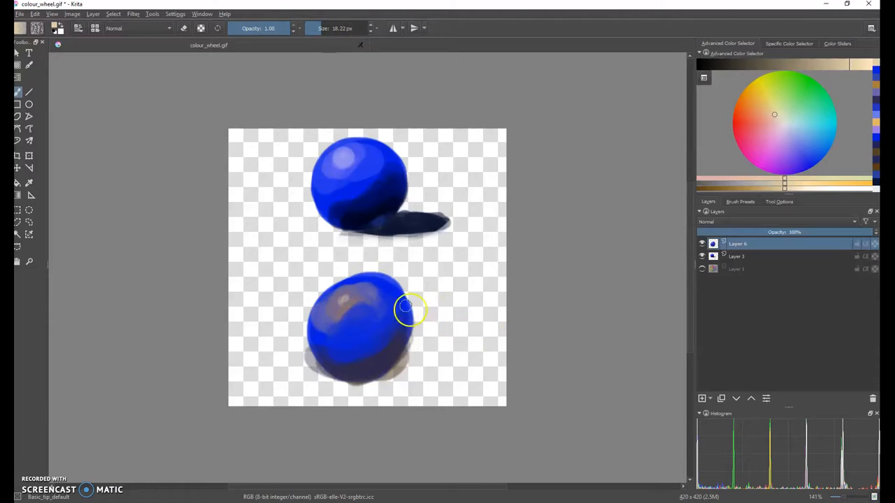
Choose a very dark blue and paint a cast shadow on the ground to the lower right of the lower ball
{"action": "left_click_drag", "start_coordinate": [806, 148], "coordinate": [807, 161]}
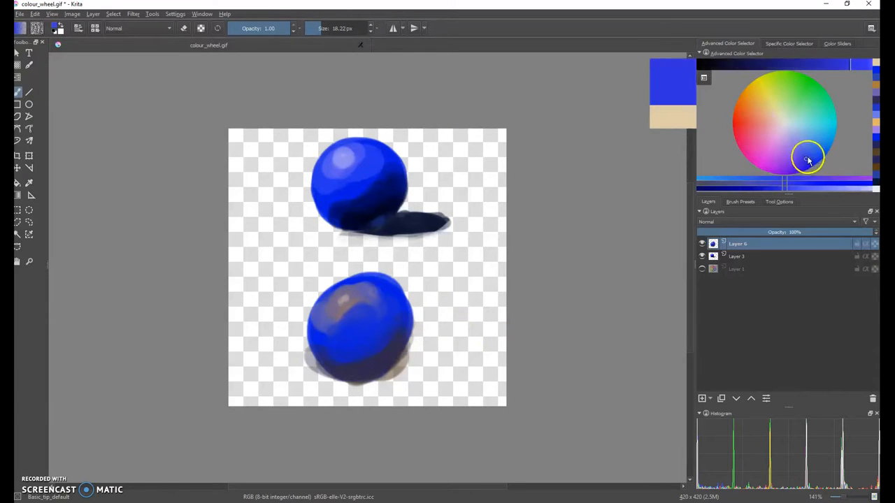
{"action": "left_click", "coordinate": [746, 64]}
{"action": "mouse_move", "coordinate": [397, 371]}
{"action": "left_mouse_down"}
{"action": "mouse_move", "coordinate": [393, 378]}
{"action": "mouse_move", "coordinate": [410, 368]}
{"action": "mouse_move", "coordinate": [429, 375]}
{"action": "mouse_move", "coordinate": [418, 378]}
{"action": "left_mouse_up"}
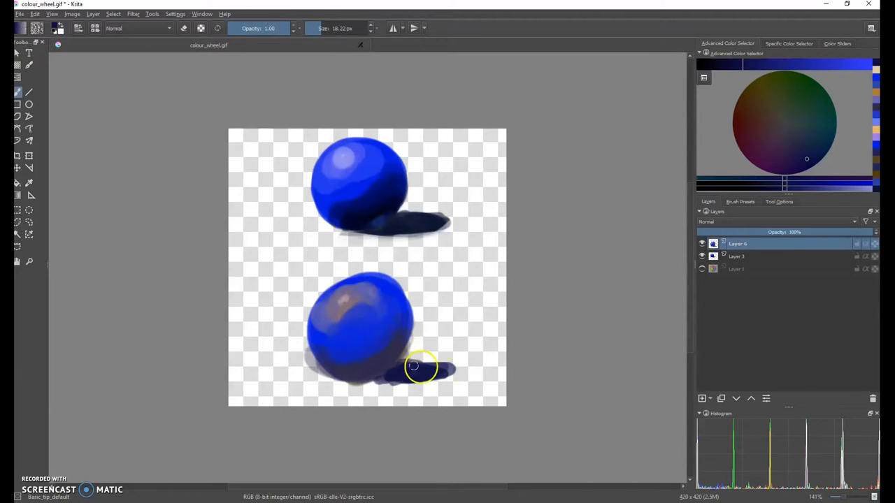
Sample the dark greyish blue from the lower ball's shaded side as the brush colour
{"action": "right_click", "coordinate": [365, 314]}
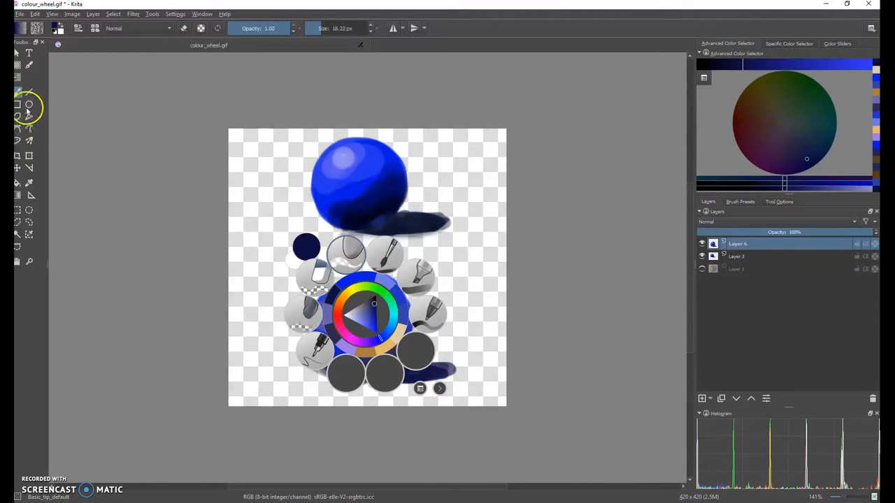
{"action": "left_click", "coordinate": [18, 182]}
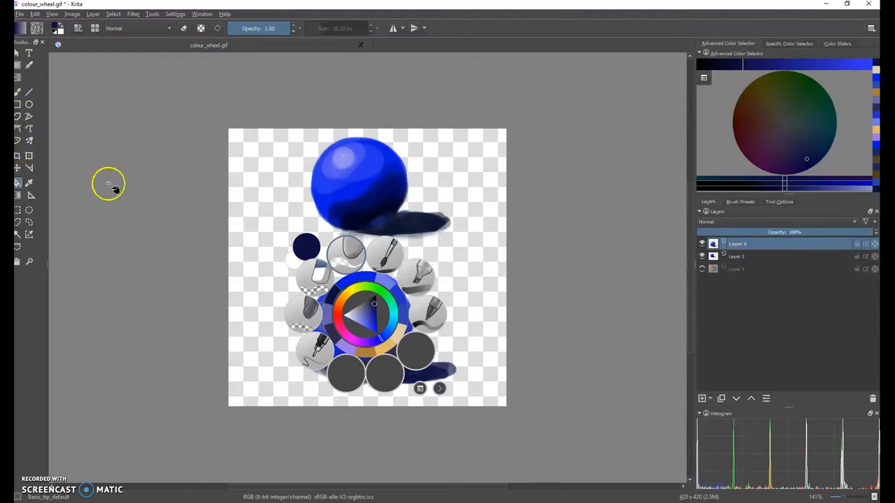
{"action": "left_click", "coordinate": [108, 185]}
{"action": "left_click", "coordinate": [29, 183]}
{"action": "left_click", "coordinate": [387, 347]}
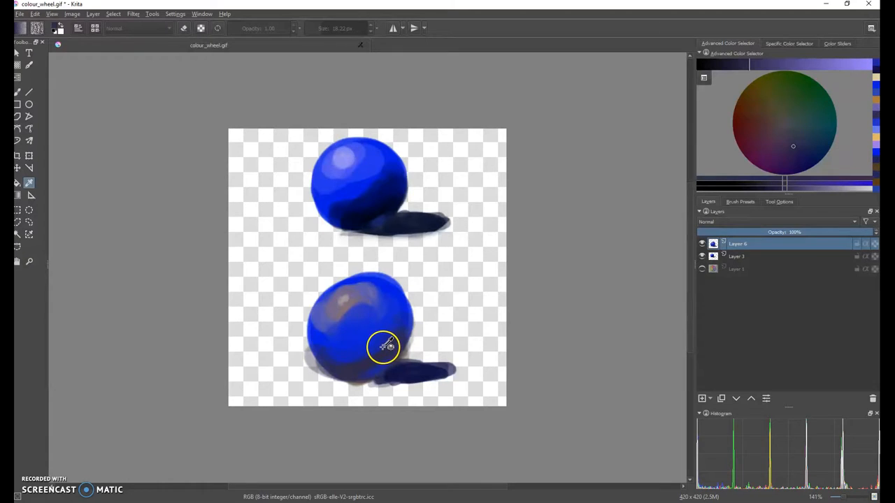
{"action": "left_click", "coordinate": [19, 92]}
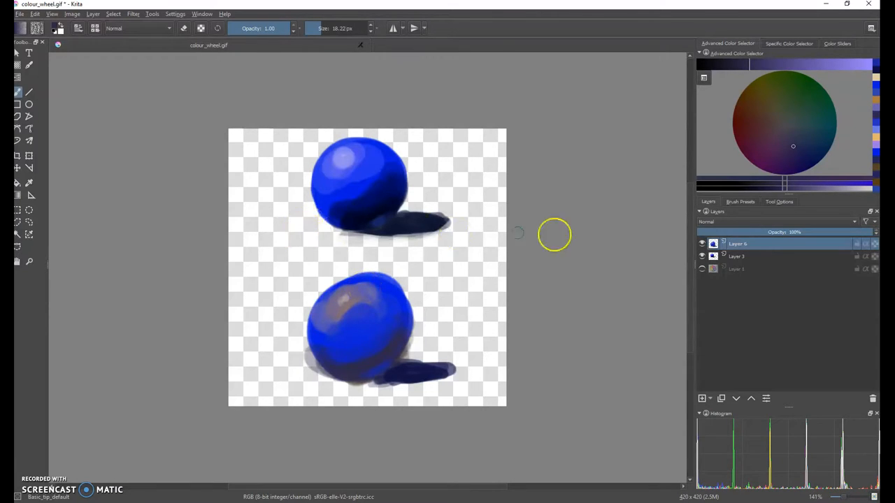
Merge Layer 6 with the layer below it
{"action": "right_click", "coordinate": [763, 244]}
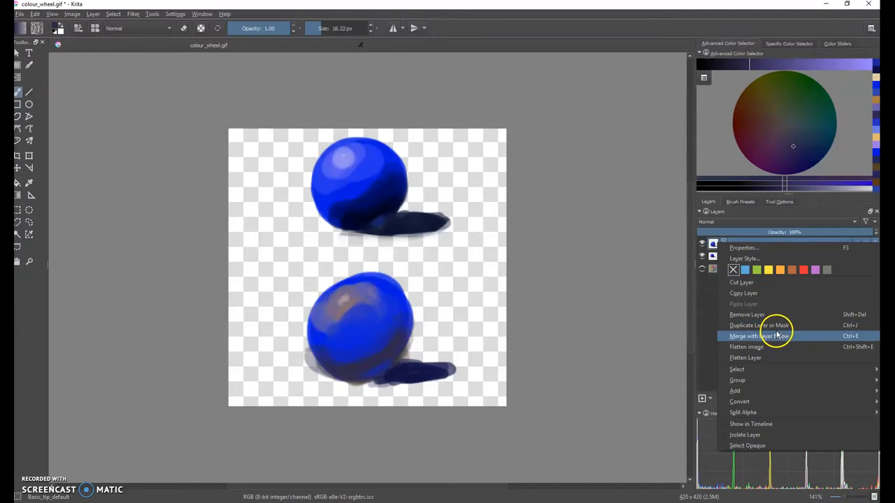
{"action": "left_click", "coordinate": [786, 337]}
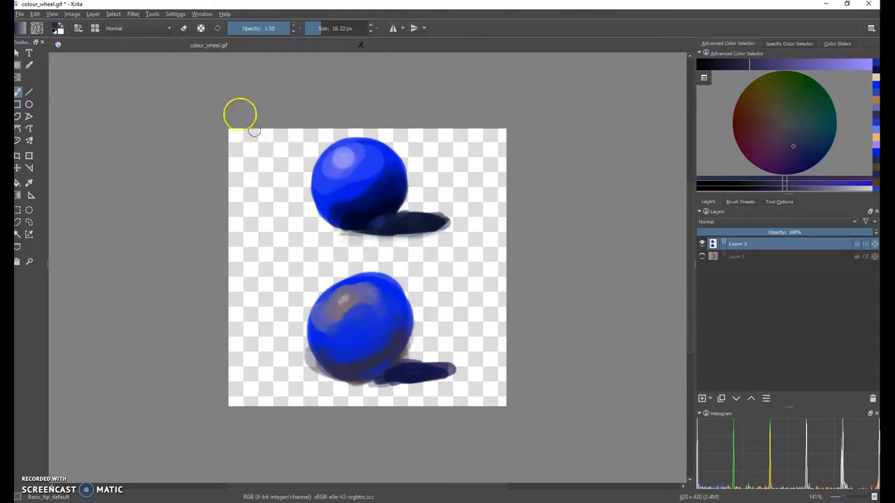
Try the Brightness/Contrast curve filter on the merged layer, adding curve points that make the tones change abruptly
{"action": "left_click", "coordinate": [133, 14]}
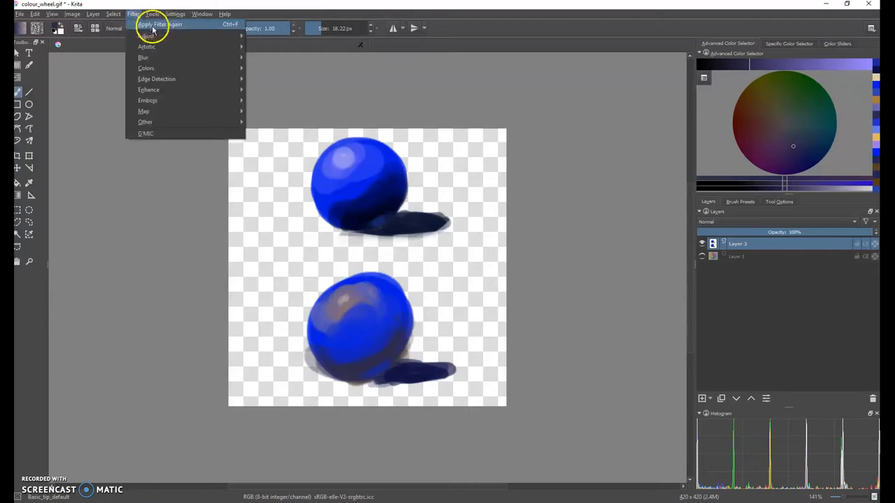
{"action": "mouse_move", "coordinate": [160, 70]}
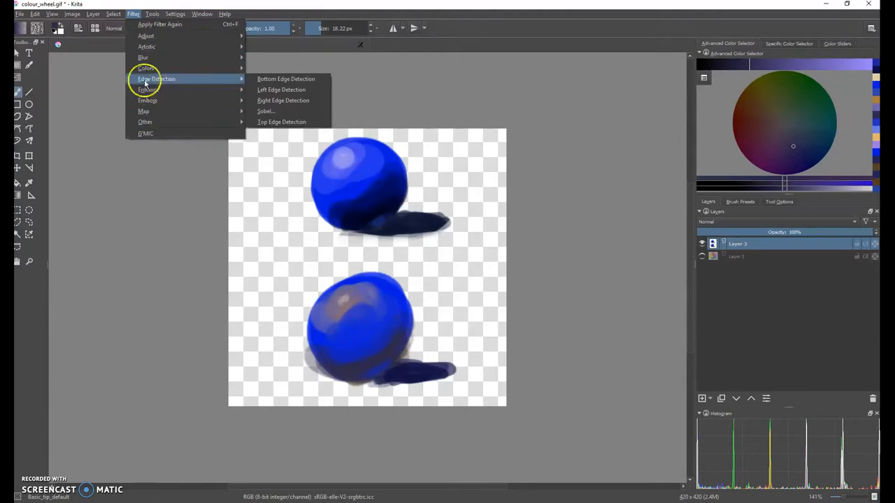
{"action": "mouse_move", "coordinate": [172, 15]}
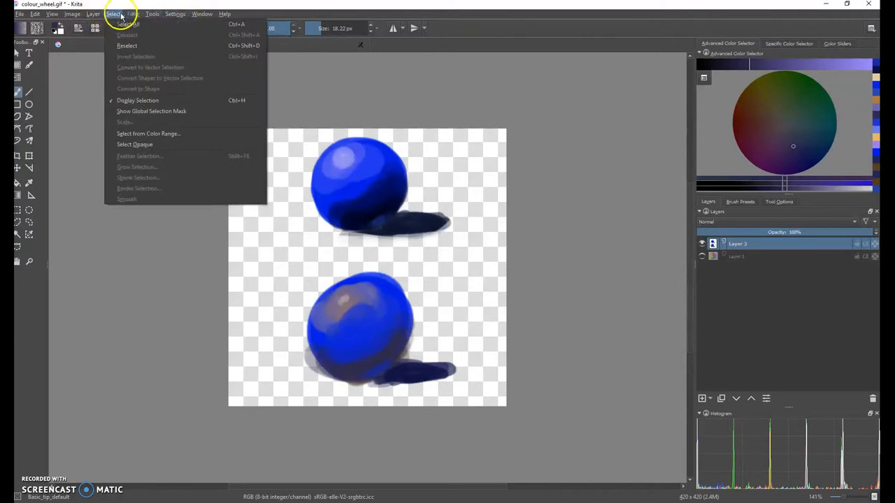
{"action": "mouse_move", "coordinate": [133, 16]}
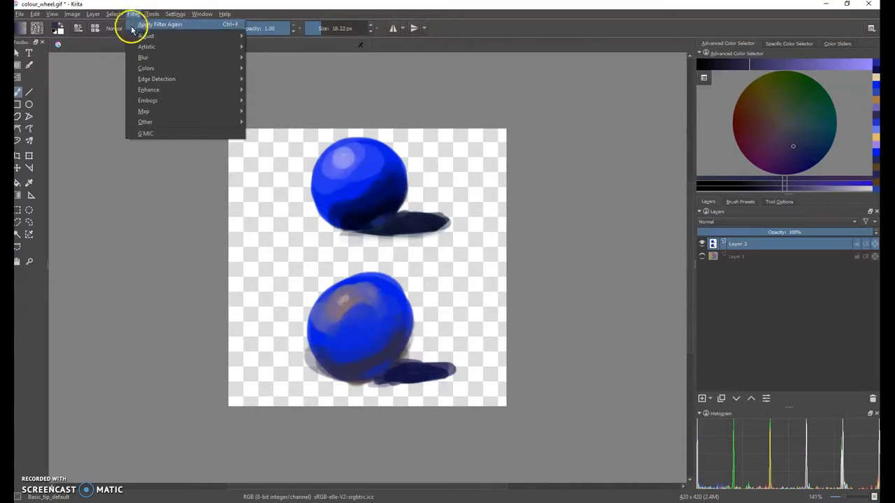
{"action": "mouse_move", "coordinate": [145, 42]}
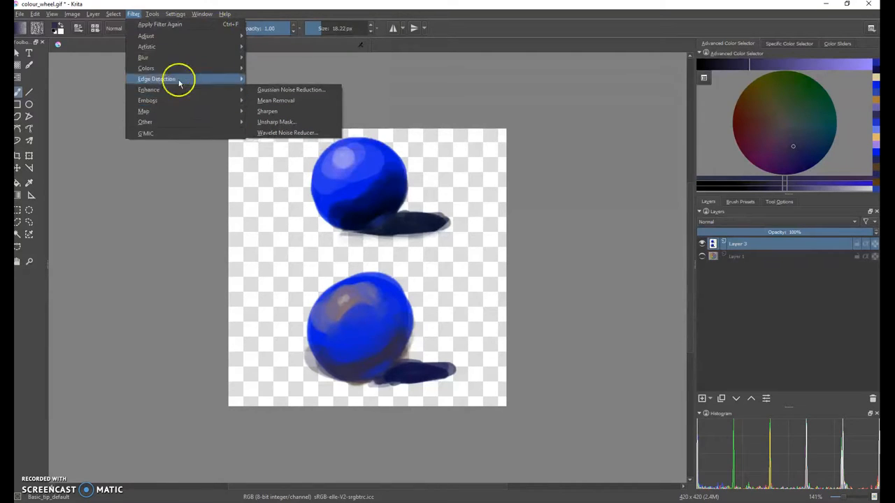
{"action": "mouse_move", "coordinate": [222, 39]}
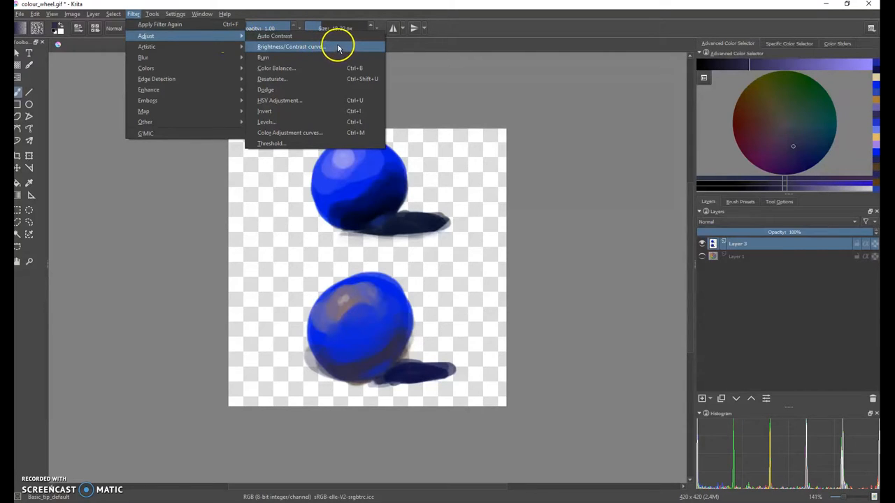
{"action": "left_click", "coordinate": [336, 47]}
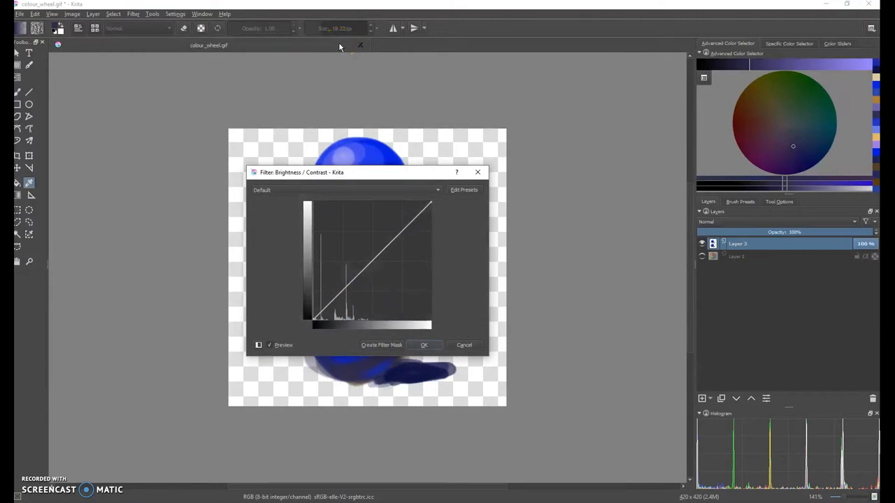
{"action": "left_click_drag", "start_coordinate": [384, 174], "coordinate": [578, 108]}
{"action": "mouse_move", "coordinate": [580, 189]}
{"action": "left_mouse_down"}
{"action": "mouse_move", "coordinate": [548, 236]}
{"action": "mouse_move", "coordinate": [514, 246]}
{"action": "mouse_move", "coordinate": [513, 194]}
{"action": "mouse_move", "coordinate": [502, 164]}
{"action": "mouse_move", "coordinate": [533, 174]}
{"action": "mouse_move", "coordinate": [567, 222]}
{"action": "mouse_move", "coordinate": [539, 212]}
{"action": "mouse_move", "coordinate": [553, 186]}
{"action": "mouse_move", "coordinate": [561, 236]}
{"action": "mouse_move", "coordinate": [539, 236]}
{"action": "mouse_move", "coordinate": [579, 188]}
{"action": "mouse_move", "coordinate": [596, 185]}
{"action": "left_mouse_up"}
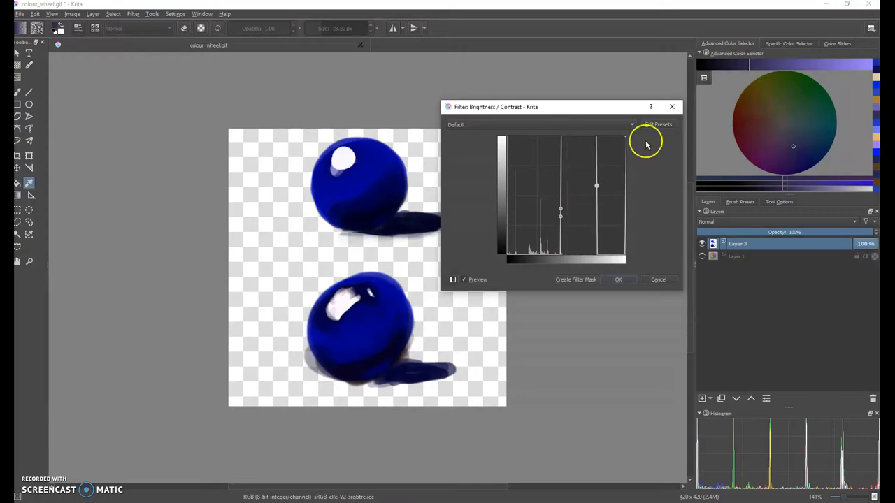
Restore the Default preset of the Brightness/Contrast filter and view its list of presets
{"action": "left_click", "coordinate": [626, 127]}
{"action": "left_click", "coordinate": [624, 124]}
{"action": "left_click", "coordinate": [657, 124]}
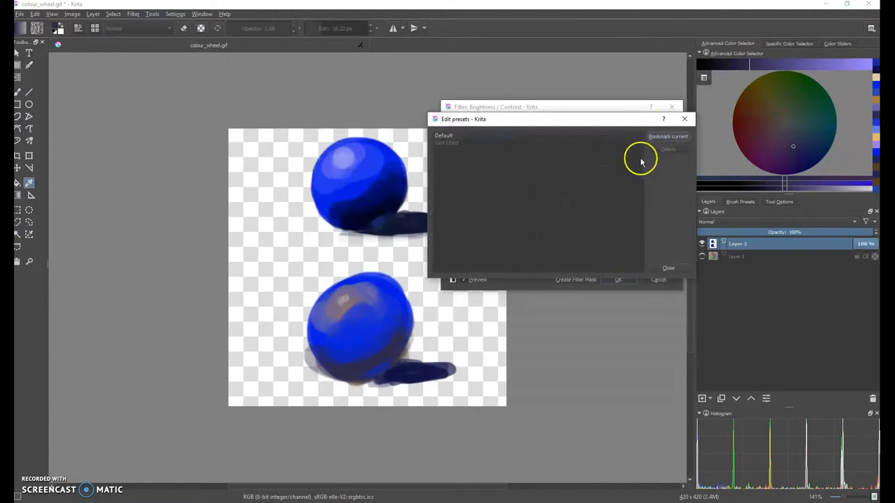
{"action": "left_click", "coordinate": [668, 268]}
Try reshaping the brightness/contrast curve into steep and wavy forms, and cancel the filter
{"action": "left_click_drag", "start_coordinate": [557, 208], "coordinate": [555, 250]}
{"action": "mouse_move", "coordinate": [556, 250]}
{"action": "left_mouse_down"}
{"action": "mouse_move", "coordinate": [575, 236]}
{"action": "mouse_move", "coordinate": [568, 193]}
{"action": "mouse_move", "coordinate": [565, 242]}
{"action": "left_mouse_up"}
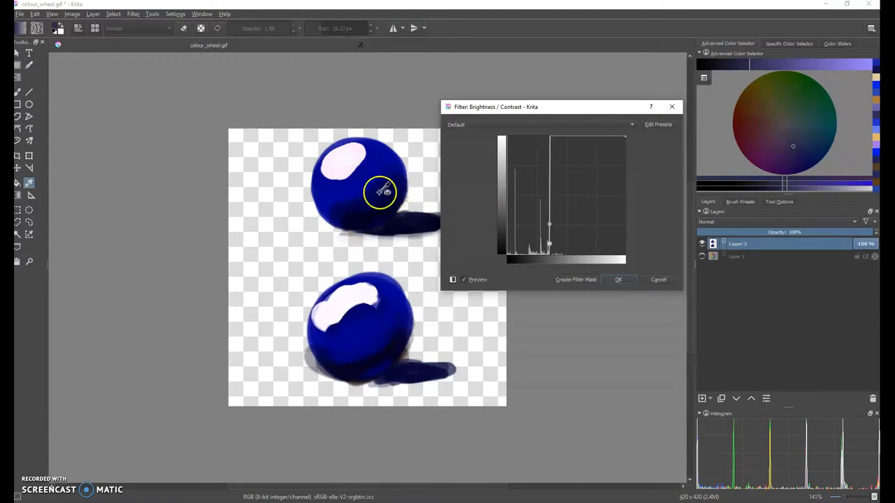
{"action": "left_click_drag", "start_coordinate": [545, 202], "coordinate": [625, 244]}
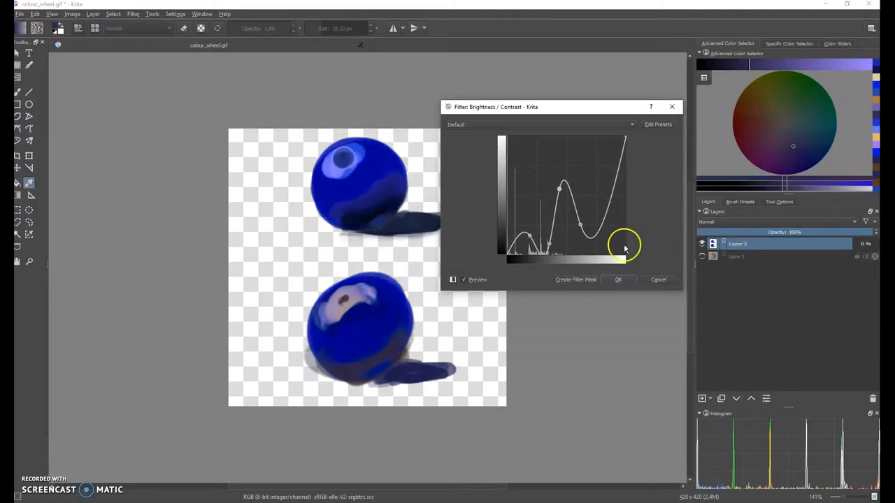
{"action": "left_click", "coordinate": [657, 279]}
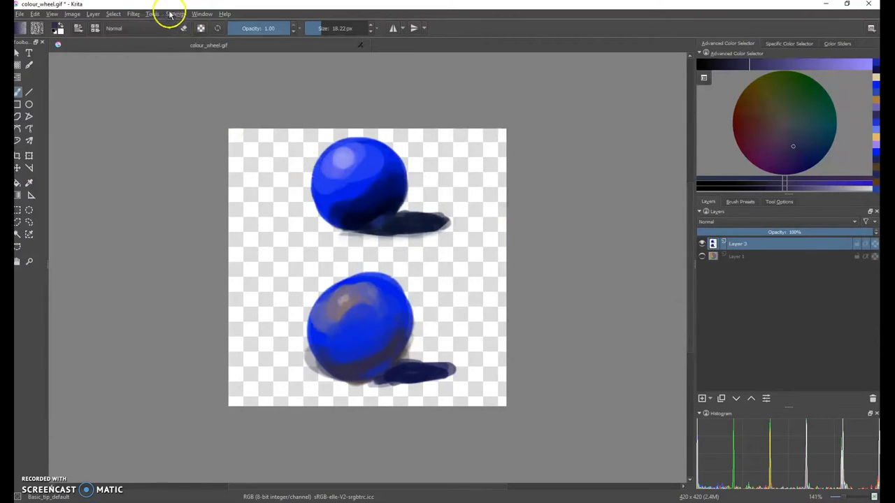
Examine the Color Balance filter's shadows, midtones and highlights settings, and close it without changes
{"action": "left_click", "coordinate": [148, 14]}
{"action": "left_click", "coordinate": [142, 13]}
{"action": "left_click", "coordinate": [136, 12]}
{"action": "mouse_move", "coordinate": [156, 36]}
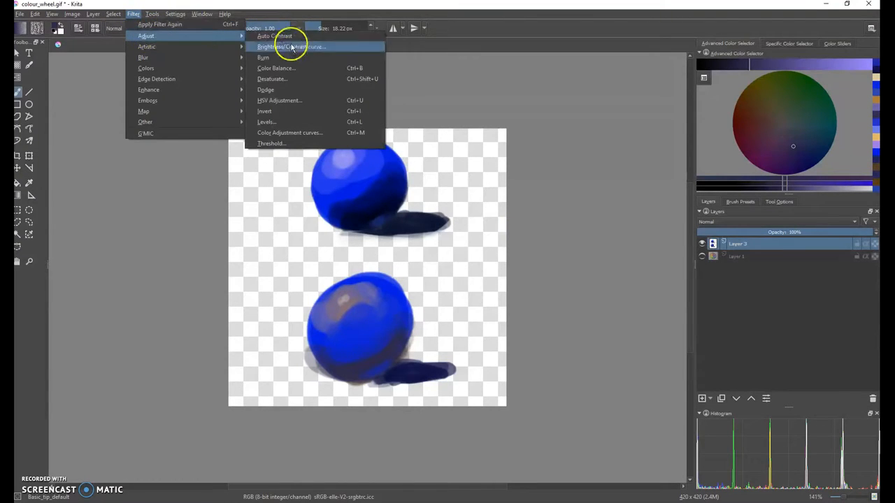
{"action": "left_click", "coordinate": [280, 68]}
{"action": "left_click_drag", "start_coordinate": [365, 165], "coordinate": [594, 123]}
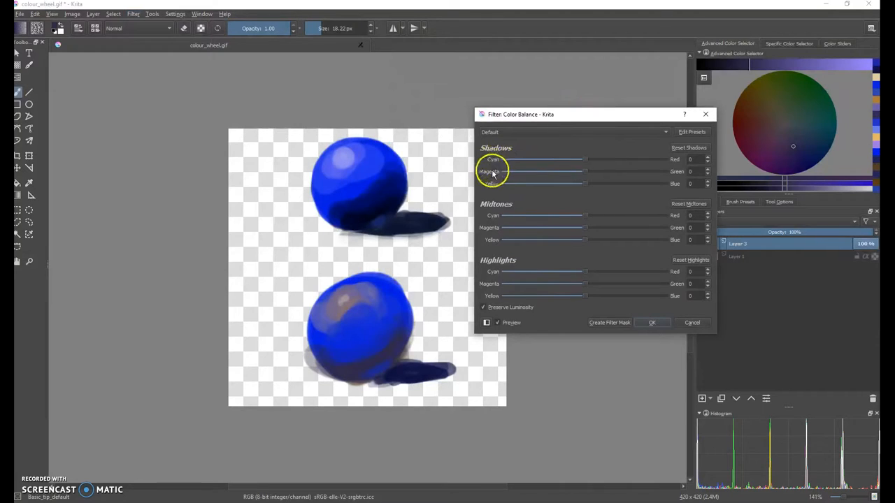
{"action": "left_click", "coordinate": [505, 133]}
{"action": "left_click", "coordinate": [509, 133]}
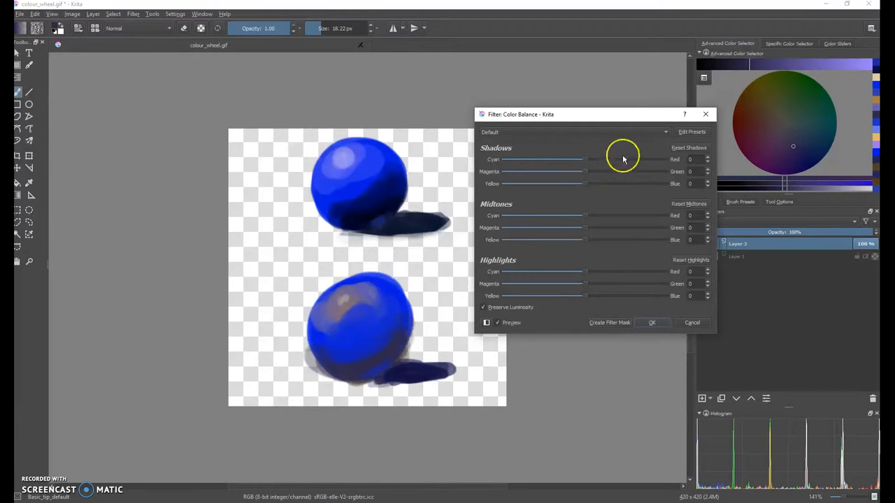
{"action": "left_click_drag", "start_coordinate": [652, 110], "coordinate": [634, 100]}
{"action": "left_click", "coordinate": [688, 104]}
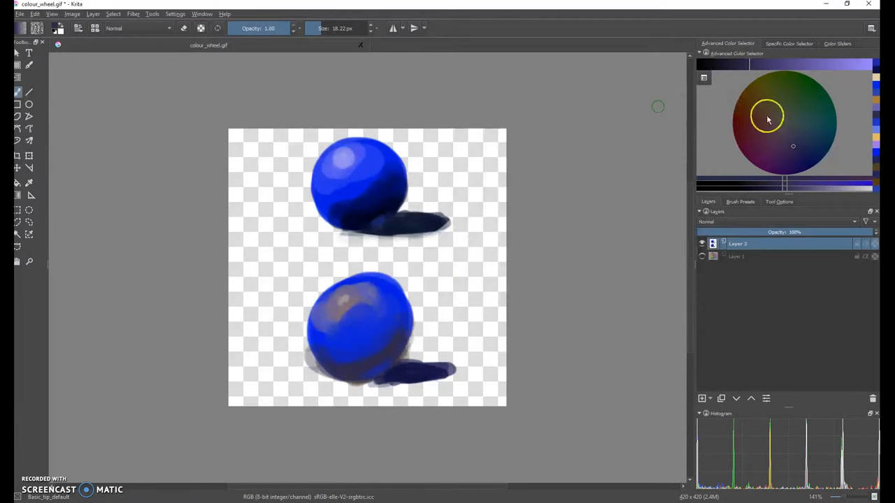
Brighten the colour wheel, try a vivid magenta and set a pale violet as the foreground colour
{"action": "left_click_drag", "start_coordinate": [775, 64], "coordinate": [862, 66]}
{"action": "left_click_drag", "start_coordinate": [772, 156], "coordinate": [756, 171]}
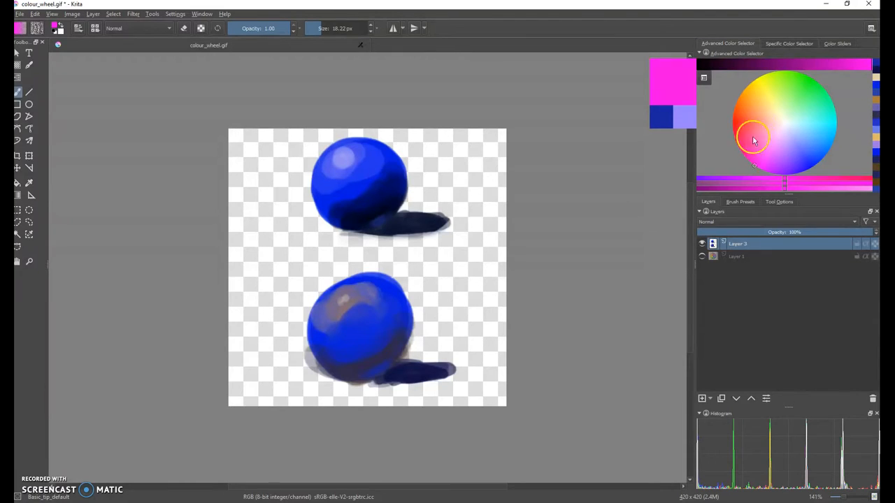
{"action": "left_click_drag", "start_coordinate": [754, 118], "coordinate": [783, 135]}
{"action": "left_click_drag", "start_coordinate": [737, 66], "coordinate": [862, 70]}
Open the Color Balance filter for the merged layer and raise the shadows' Blue value to 100
{"action": "left_click", "coordinate": [132, 14]}
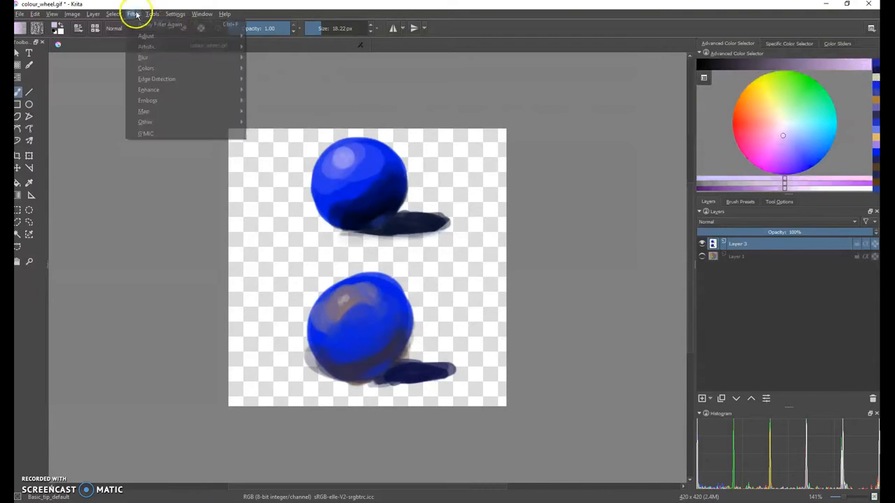
{"action": "mouse_move", "coordinate": [156, 35]}
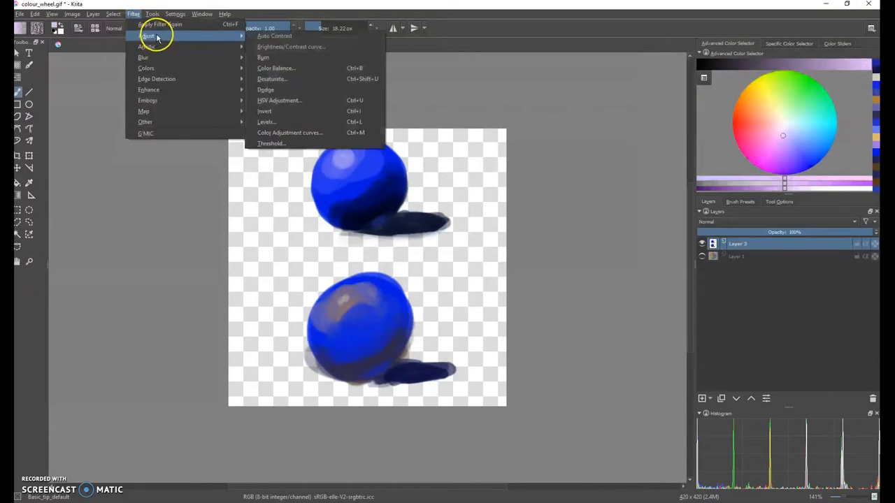
{"action": "left_click", "coordinate": [280, 68]}
{"action": "left_click_drag", "start_coordinate": [384, 157], "coordinate": [623, 112]}
{"action": "left_click_drag", "start_coordinate": [594, 149], "coordinate": [677, 175]}
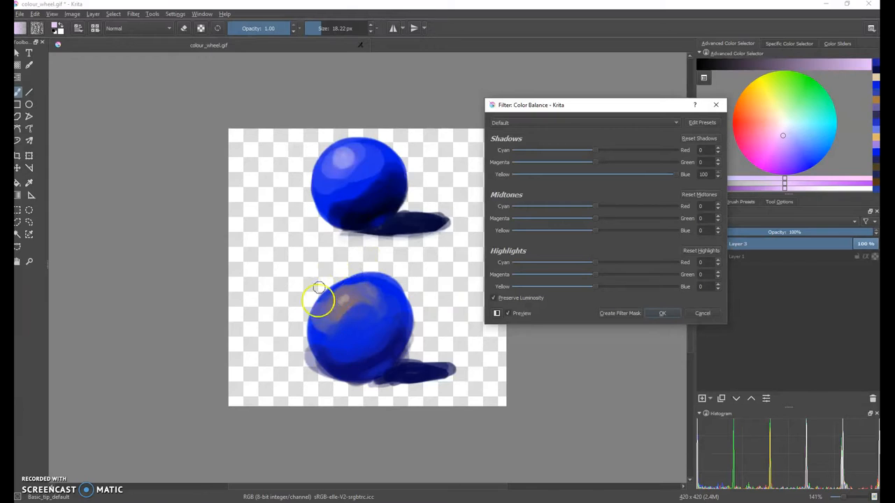
Set the shadows' Blue to -1, try the midtones' Red at 62 and reduce it to 4
{"action": "left_click_drag", "start_coordinate": [677, 173], "coordinate": [646, 207]}
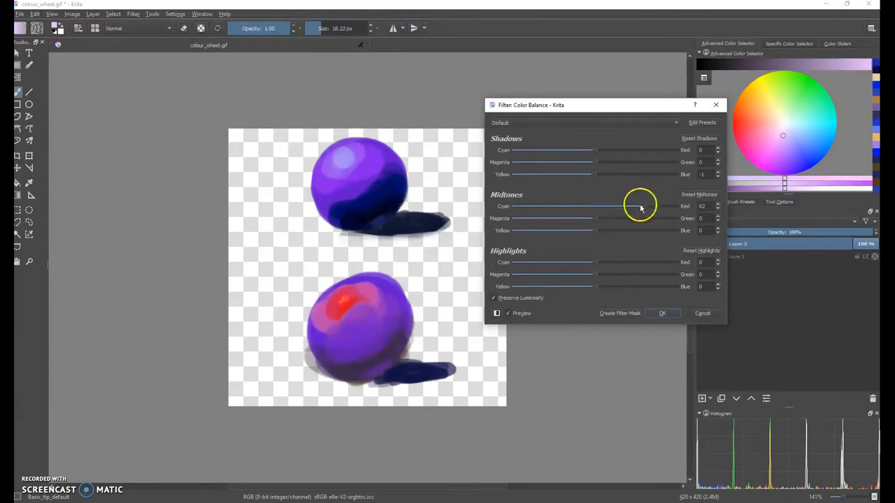
{"action": "left_click_drag", "start_coordinate": [637, 206], "coordinate": [598, 206]}
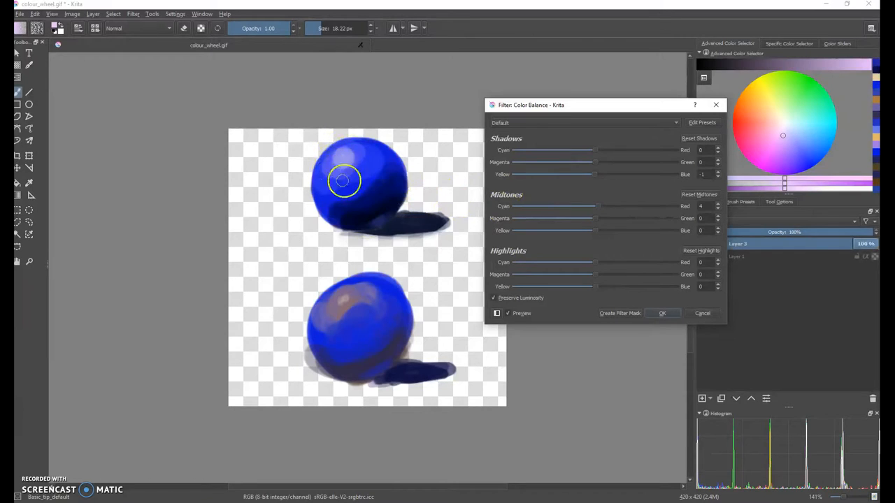
{"action": "mouse_move", "coordinate": [595, 219]}
{"action": "left_mouse_down"}
{"action": "mouse_move", "coordinate": [672, 218]}
{"action": "mouse_move", "coordinate": [523, 215]}
{"action": "mouse_move", "coordinate": [596, 219]}
{"action": "left_mouse_up"}
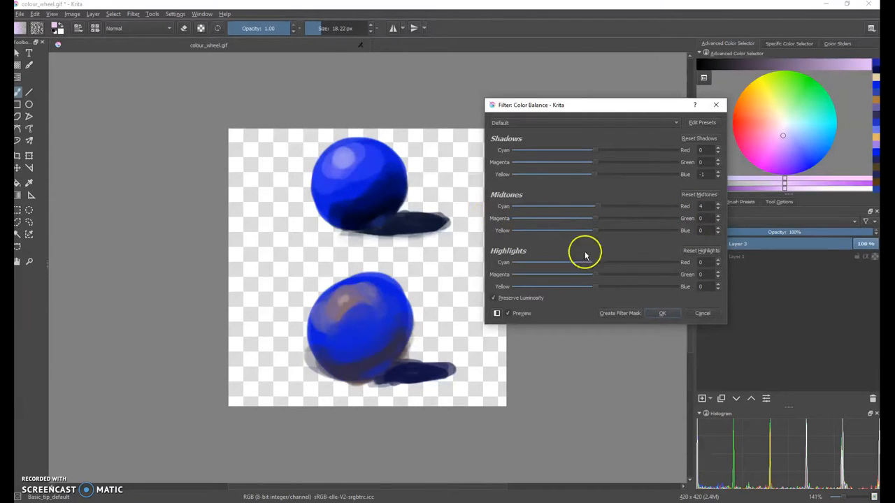
Try the highlights adjustment in the Color Balance filter and cancel the filter
{"action": "left_click_drag", "start_coordinate": [603, 262], "coordinate": [599, 280]}
{"action": "left_click", "coordinate": [702, 314]}
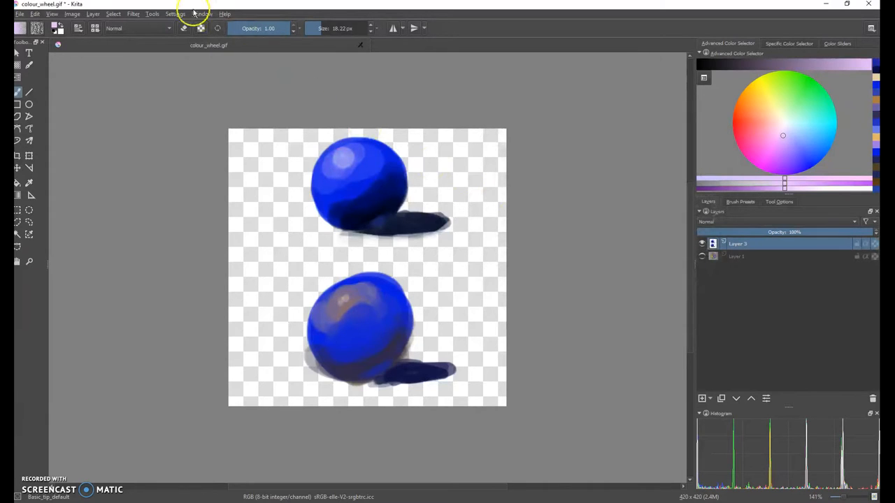
Preview the Desaturate filter with the Lightness method on Layer 3, compare it repeatedly with the original colours, and cancel it
{"action": "left_click", "coordinate": [132, 14]}
{"action": "mouse_move", "coordinate": [149, 35]}
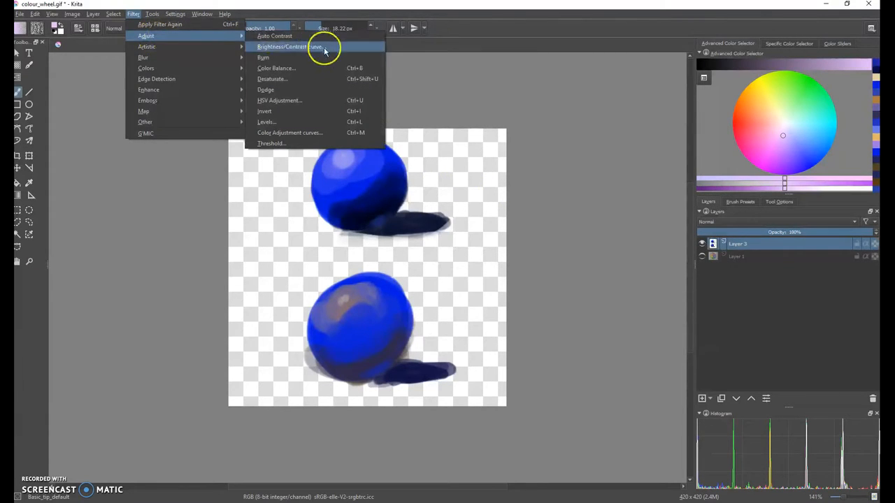
{"action": "left_click", "coordinate": [317, 81]}
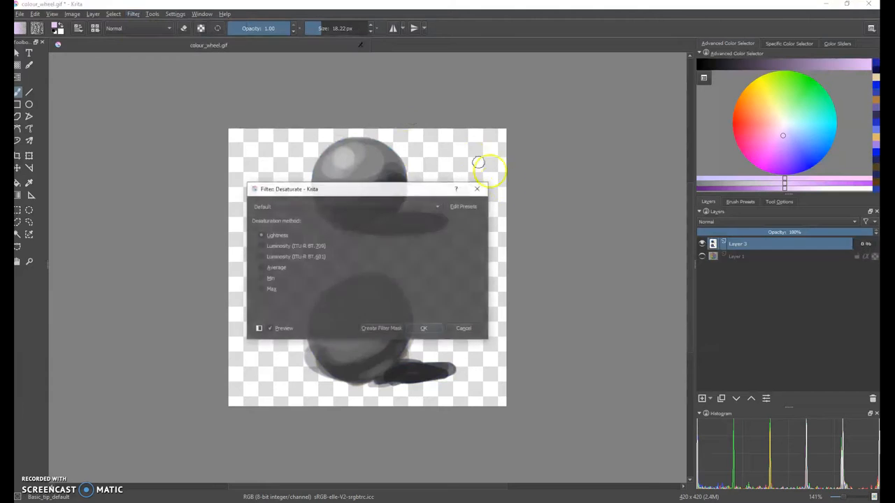
{"action": "left_click_drag", "start_coordinate": [402, 198], "coordinate": [588, 163]}
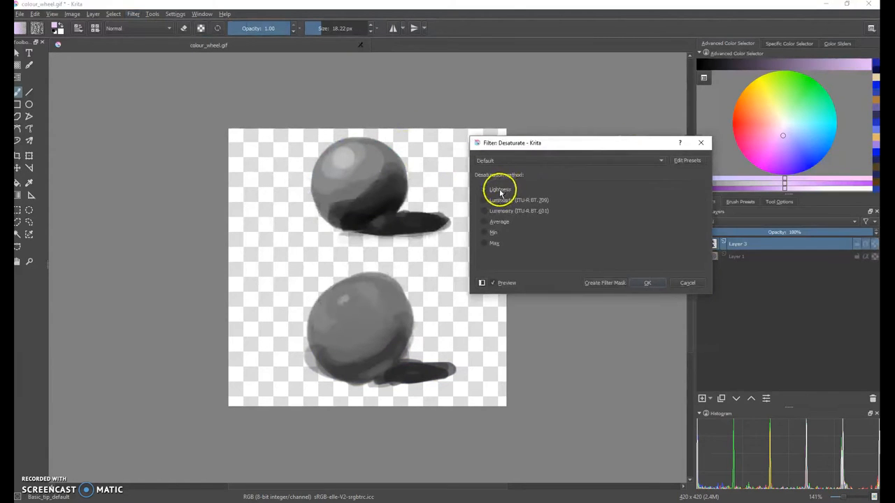
{"action": "left_click", "coordinate": [494, 285]}
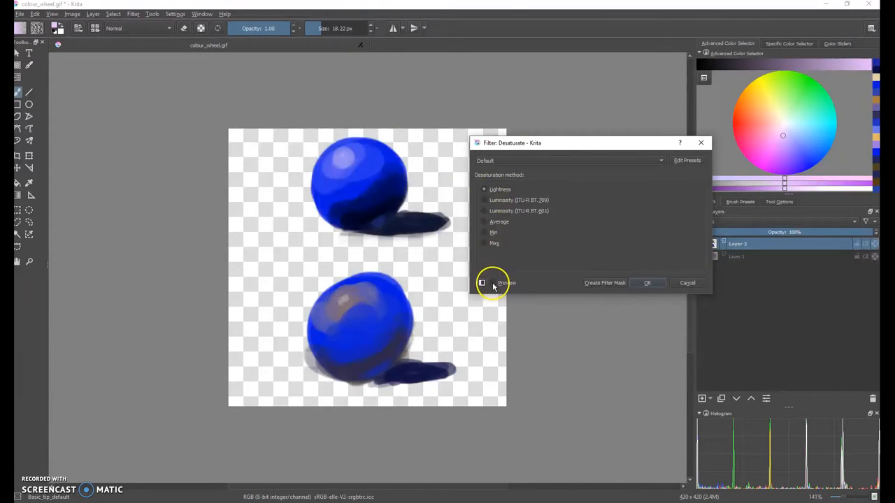
{"action": "left_click", "coordinate": [491, 286]}
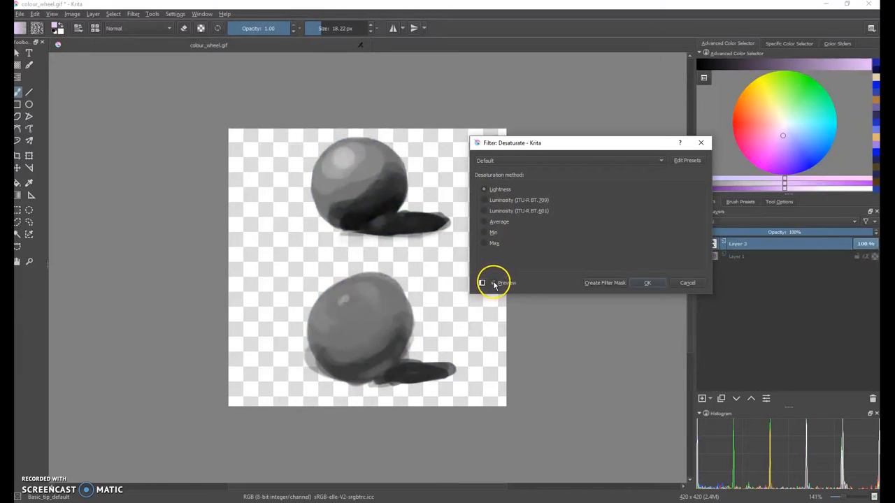
{"action": "left_click", "coordinate": [494, 285]}
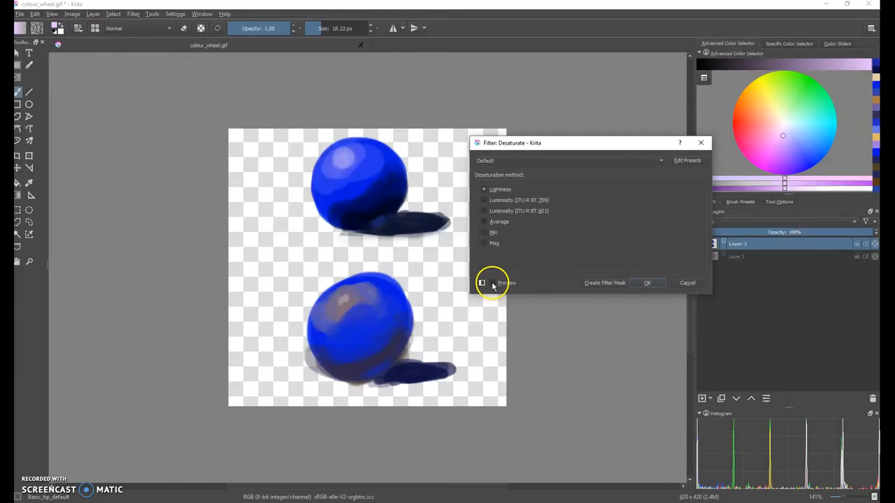
{"action": "left_click", "coordinate": [493, 285]}
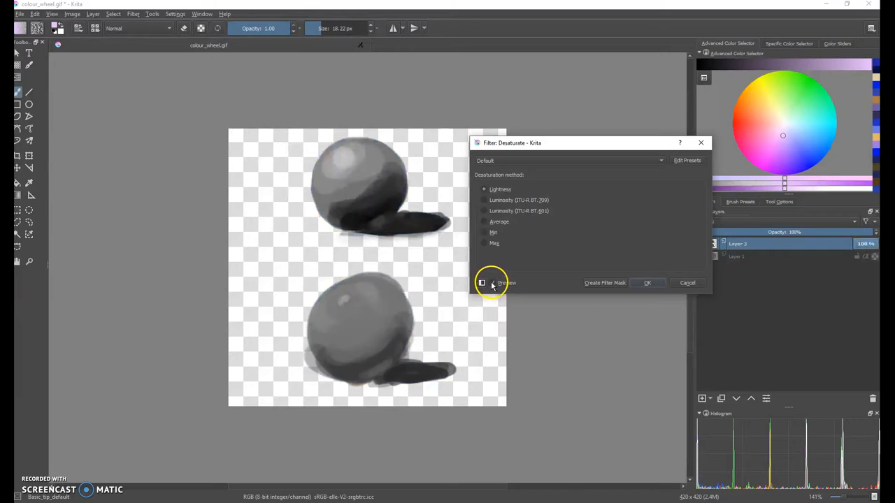
{"action": "left_click", "coordinate": [492, 285]}
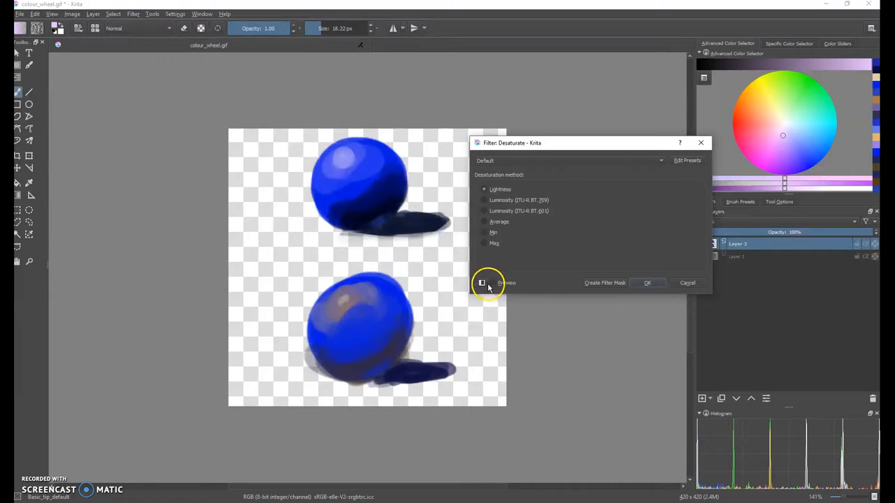
{"action": "left_click", "coordinate": [508, 284]}
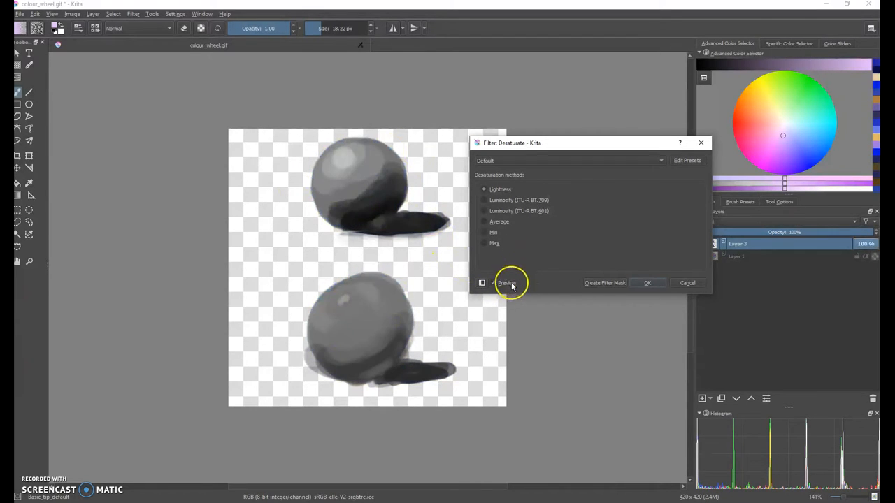
{"action": "left_click", "coordinate": [685, 283]}
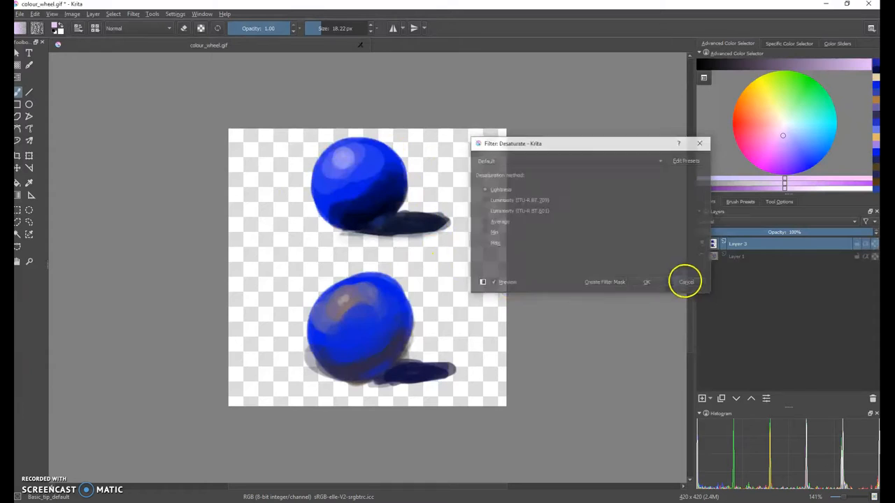
Open the Levels filter for Layer 3, try raising the input black level to 179, and return it to 0
{"action": "left_click", "coordinate": [140, 13]}
{"action": "mouse_move", "coordinate": [149, 35]}
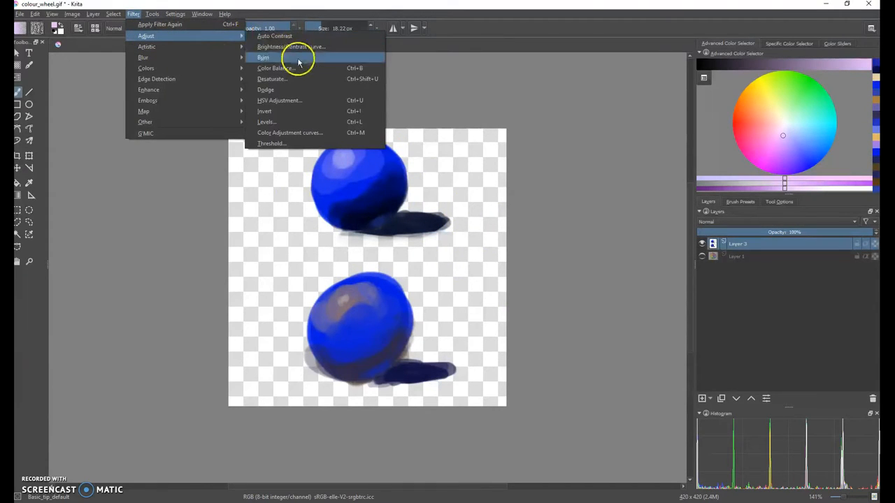
{"action": "left_click", "coordinate": [278, 125]}
{"action": "left_click_drag", "start_coordinate": [430, 172], "coordinate": [615, 116]}
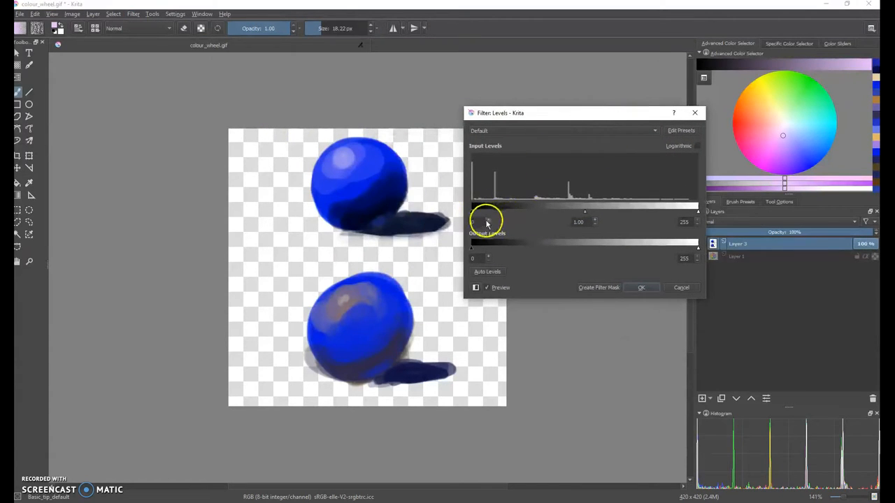
{"action": "mouse_move", "coordinate": [474, 209]}
{"action": "left_mouse_down"}
{"action": "mouse_move", "coordinate": [681, 212]}
{"action": "mouse_move", "coordinate": [475, 209]}
{"action": "mouse_move", "coordinate": [488, 217]}
{"action": "left_mouse_up"}
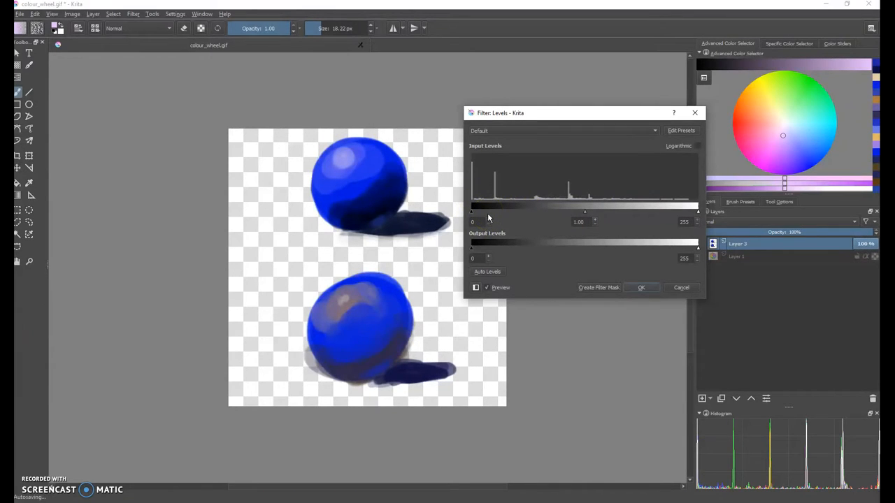
{"action": "left_click_drag", "start_coordinate": [475, 207], "coordinate": [626, 210]}
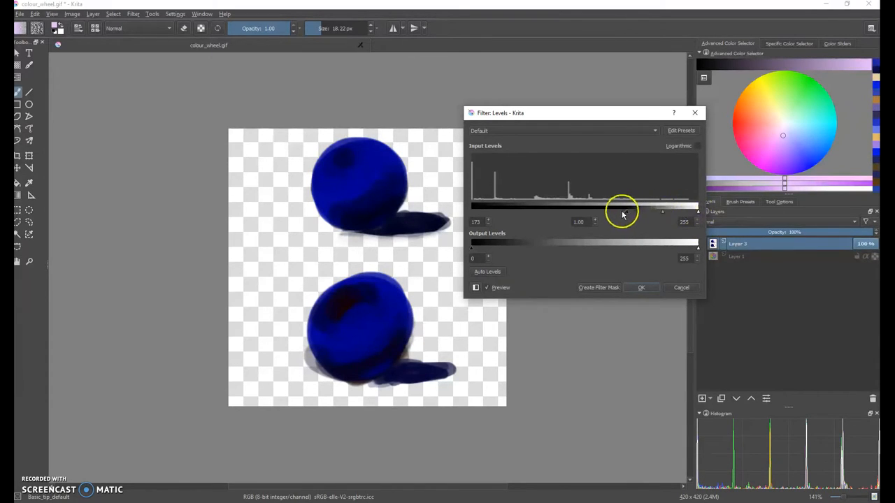
{"action": "left_click_drag", "start_coordinate": [629, 215], "coordinate": [633, 214]}
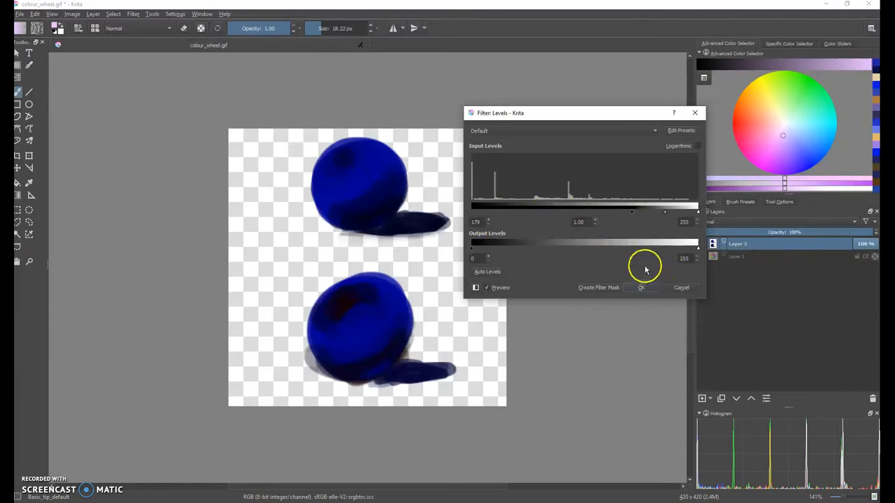
{"action": "mouse_move", "coordinate": [629, 215]}
{"action": "left_mouse_down"}
{"action": "mouse_move", "coordinate": [523, 212]}
{"action": "mouse_move", "coordinate": [538, 212]}
{"action": "left_mouse_up"}
{"action": "left_click_drag", "start_coordinate": [449, 219], "coordinate": [450, 219]}
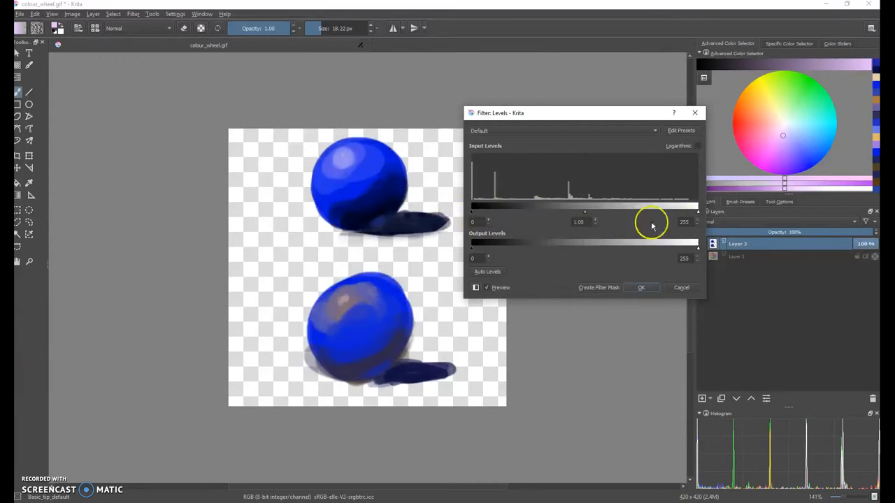
Try input white levels of 68 and 5 with a 2.68 gamma, then restore them to 255 and 1.00
{"action": "mouse_move", "coordinate": [700, 216]}
{"action": "left_mouse_down"}
{"action": "mouse_move", "coordinate": [519, 213]}
{"action": "mouse_move", "coordinate": [714, 216]}
{"action": "left_mouse_up"}
{"action": "mouse_move", "coordinate": [481, 212]}
{"action": "left_mouse_down"}
{"action": "mouse_move", "coordinate": [611, 218]}
{"action": "mouse_move", "coordinate": [446, 215]}
{"action": "left_mouse_up"}
{"action": "left_click_drag", "start_coordinate": [697, 208], "coordinate": [537, 208]}
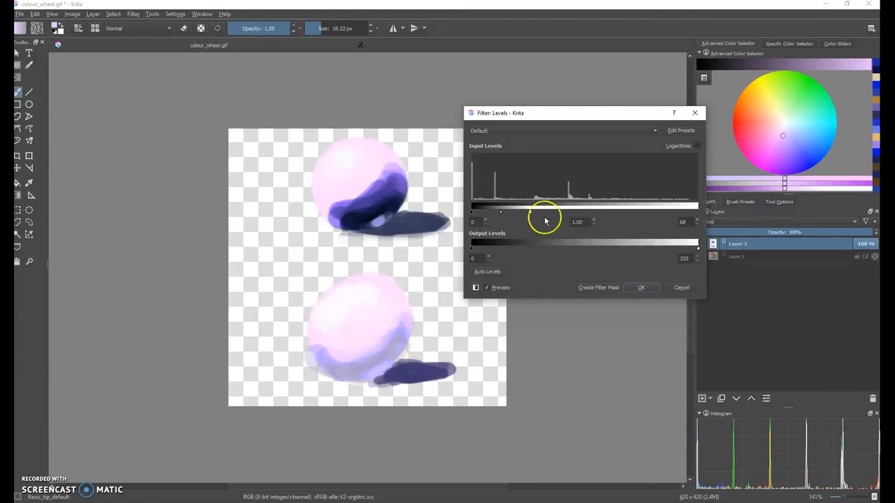
{"action": "left_click_drag", "start_coordinate": [529, 215], "coordinate": [385, 207]}
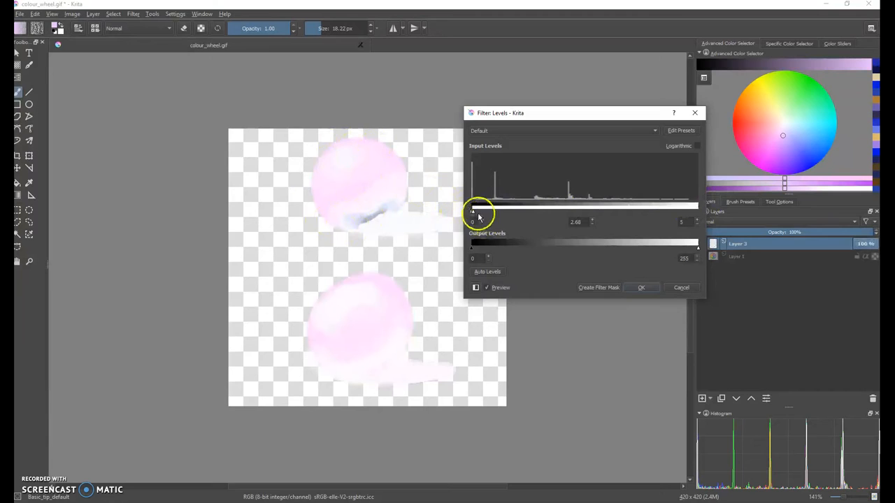
{"action": "left_click_drag", "start_coordinate": [524, 213], "coordinate": [709, 210]}
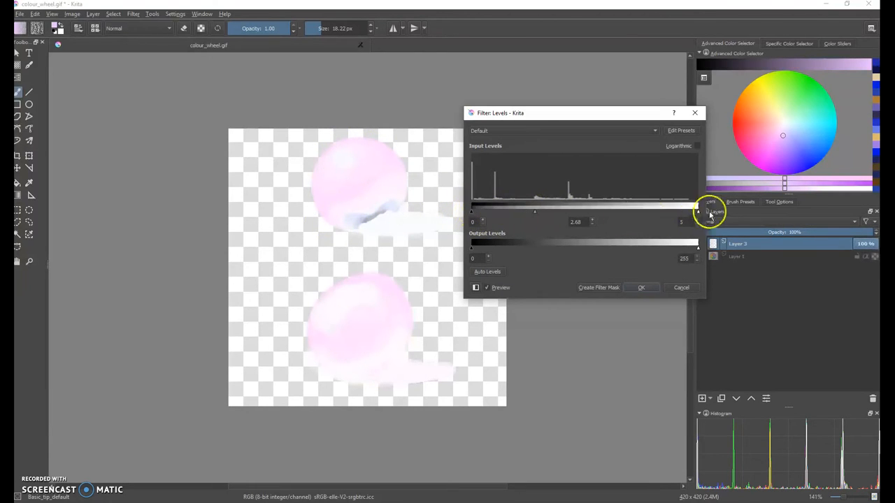
{"action": "left_click_drag", "start_coordinate": [537, 209], "coordinate": [586, 216]}
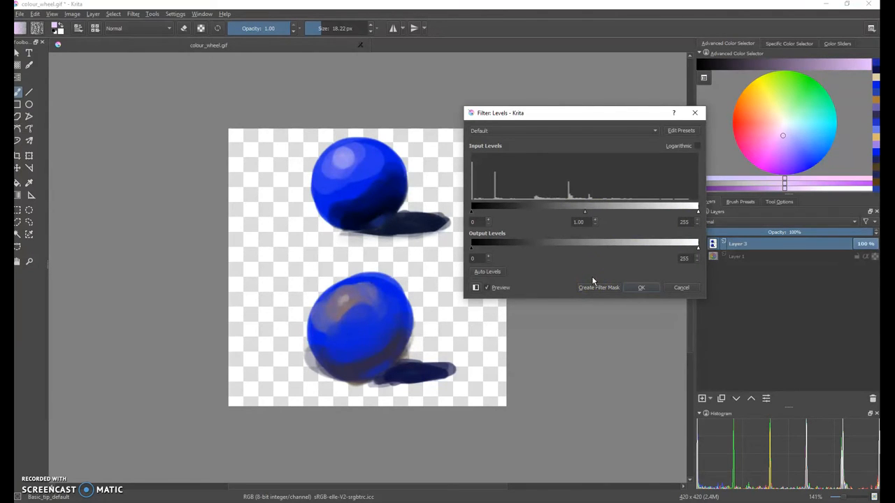
Try lowering the input white level to 124 and 168 to lighten the balls, and return it to 255
{"action": "mouse_move", "coordinate": [482, 250]}
{"action": "left_mouse_down"}
{"action": "mouse_move", "coordinate": [506, 244]}
{"action": "mouse_move", "coordinate": [470, 242]}
{"action": "left_mouse_up"}
{"action": "left_click_drag", "start_coordinate": [698, 210], "coordinate": [579, 214]}
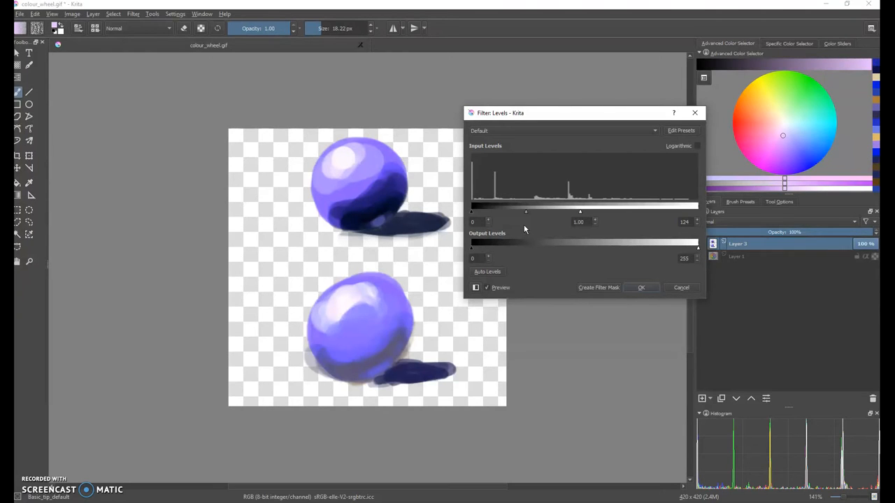
{"action": "left_click_drag", "start_coordinate": [579, 212], "coordinate": [622, 207]}
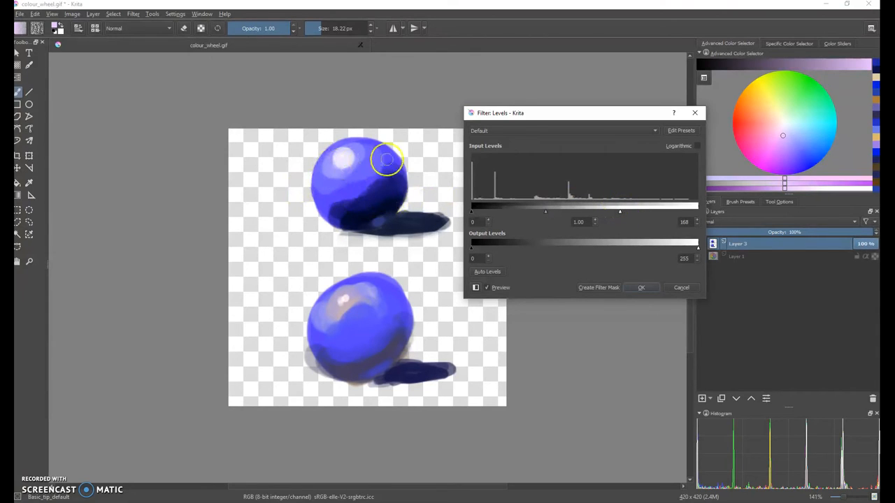
{"action": "left_click_drag", "start_coordinate": [623, 210], "coordinate": [703, 216]}
{"action": "mouse_move", "coordinate": [473, 249]}
{"action": "left_mouse_down"}
{"action": "mouse_move", "coordinate": [569, 236]}
{"action": "mouse_move", "coordinate": [567, 247]}
{"action": "mouse_move", "coordinate": [623, 245]}
{"action": "mouse_move", "coordinate": [457, 249]}
{"action": "left_mouse_up"}
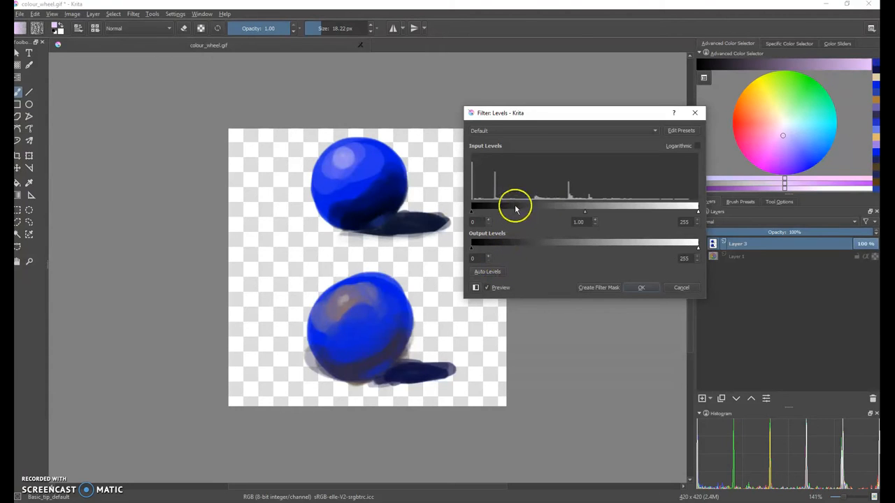
Try darkening the midtones and raising the output black level to 7, reset both, and cancel the Levels filter
{"action": "mouse_move", "coordinate": [579, 208]}
{"action": "left_mouse_down"}
{"action": "mouse_move", "coordinate": [520, 207]}
{"action": "mouse_move", "coordinate": [639, 216]}
{"action": "mouse_move", "coordinate": [584, 207]}
{"action": "left_mouse_up"}
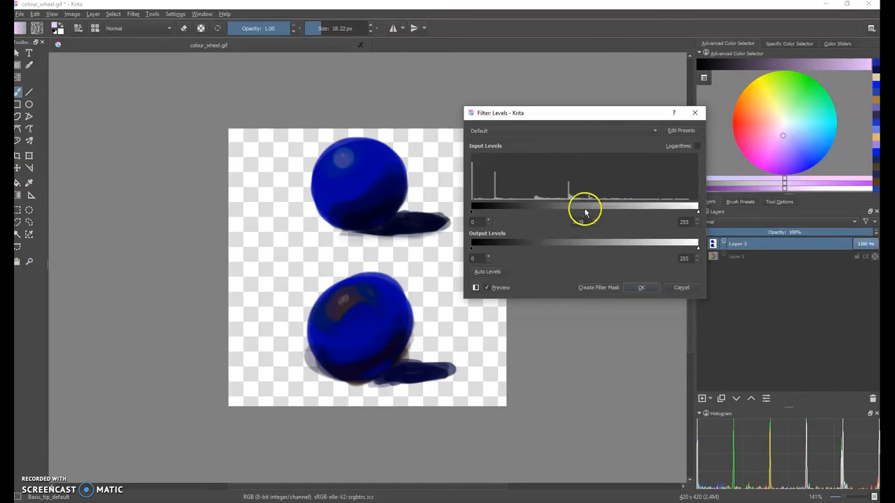
{"action": "mouse_move", "coordinate": [485, 245]}
{"action": "left_mouse_down"}
{"action": "mouse_move", "coordinate": [589, 243]}
{"action": "mouse_move", "coordinate": [481, 247]}
{"action": "mouse_move", "coordinate": [492, 250]}
{"action": "left_mouse_up"}
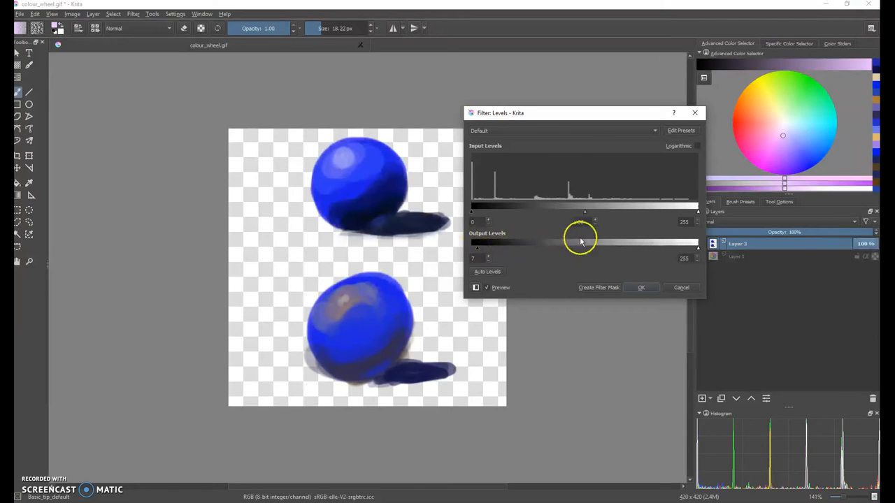
{"action": "left_click_drag", "start_coordinate": [475, 250], "coordinate": [504, 252]}
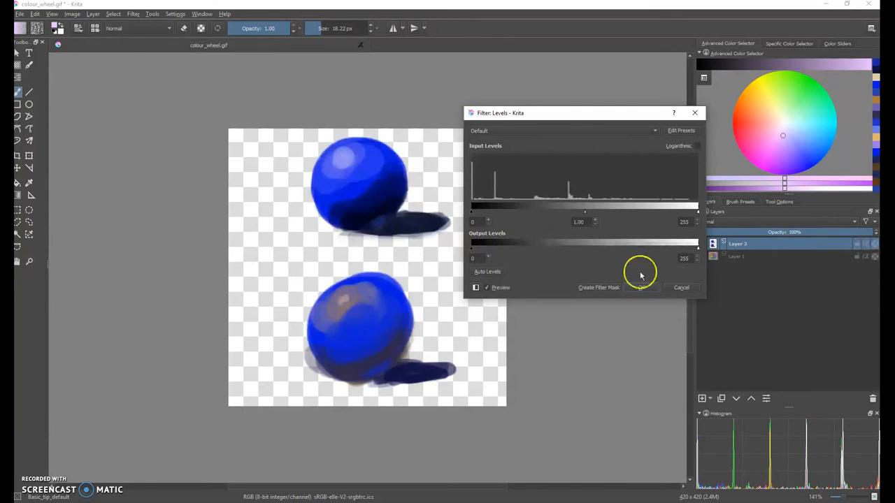
{"action": "left_click", "coordinate": [681, 288]}
Open the Color Adjustment curves filter, try reshaping the Alpha channel's curve with a point at input 138, output 113, and cancel
{"action": "left_click", "coordinate": [132, 14]}
{"action": "mouse_move", "coordinate": [179, 38]}
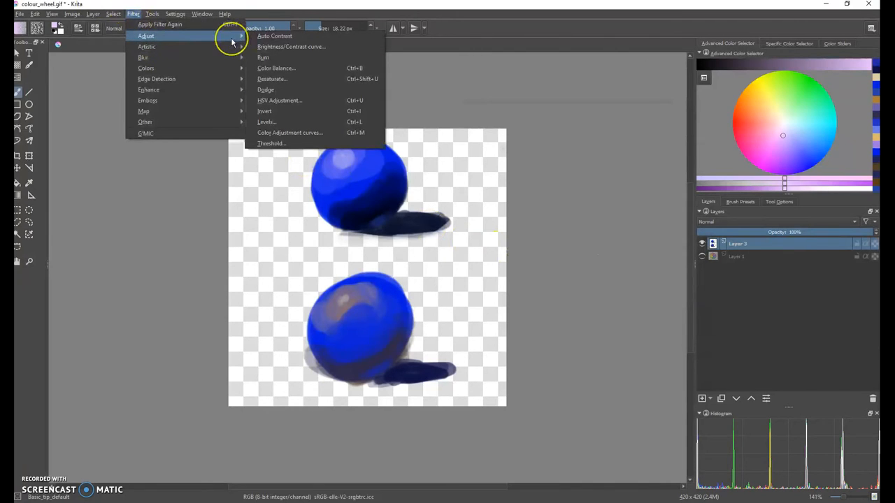
{"action": "left_click", "coordinate": [326, 132]}
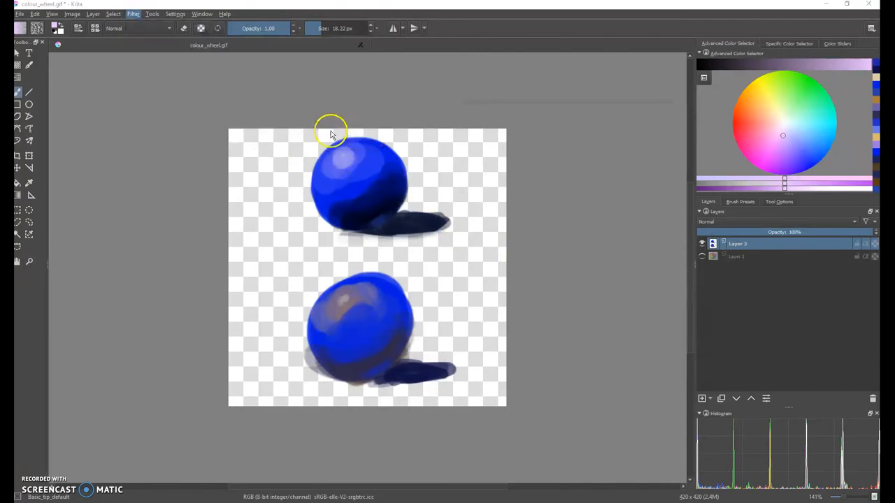
{"action": "left_click_drag", "start_coordinate": [419, 154], "coordinate": [639, 118]}
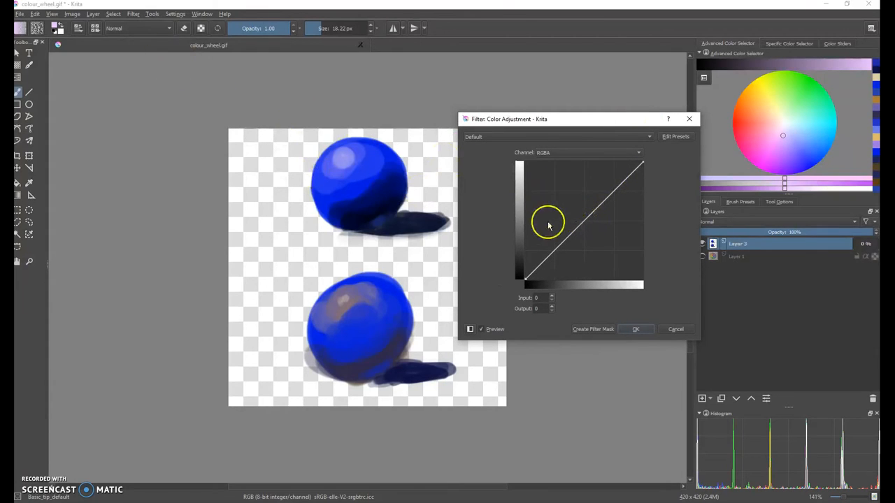
{"action": "left_click", "coordinate": [553, 154]}
{"action": "left_click", "coordinate": [556, 156]}
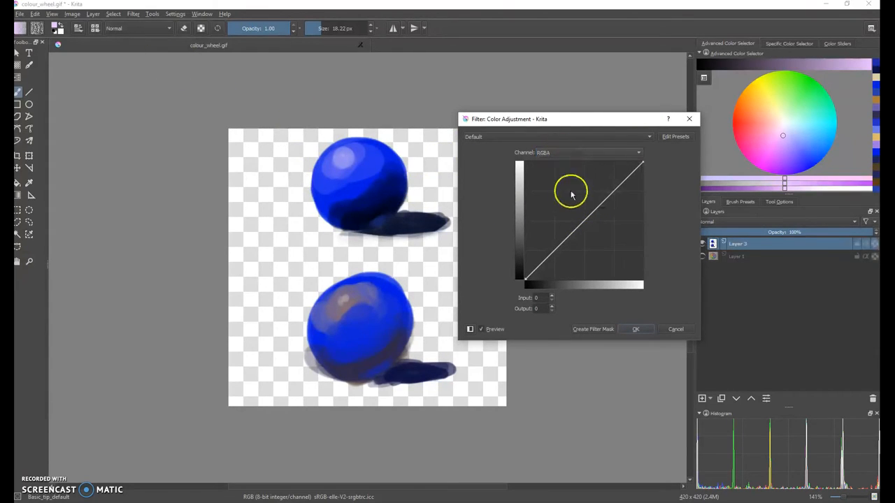
{"action": "left_click", "coordinate": [564, 153]}
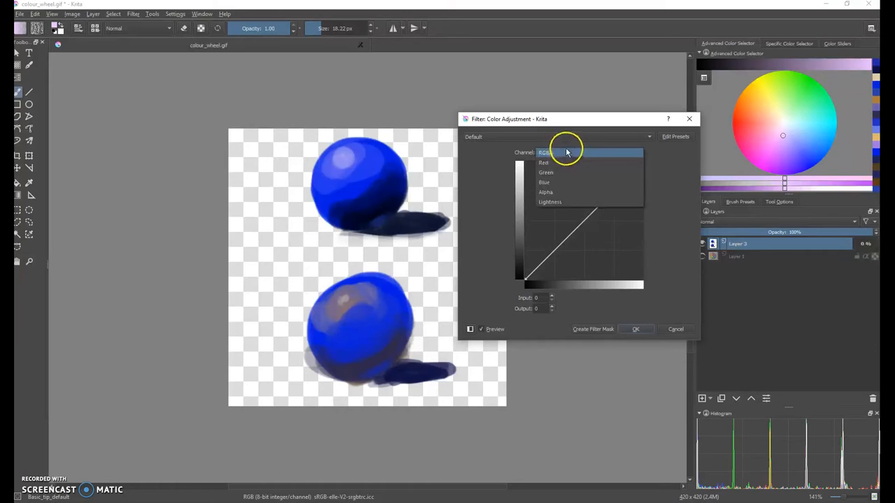
{"action": "left_click", "coordinate": [556, 199]}
{"action": "mouse_move", "coordinate": [579, 226]}
{"action": "left_mouse_down"}
{"action": "mouse_move", "coordinate": [573, 259]}
{"action": "mouse_move", "coordinate": [608, 244]}
{"action": "mouse_move", "coordinate": [596, 191]}
{"action": "mouse_move", "coordinate": [543, 184]}
{"action": "mouse_move", "coordinate": [589, 214]}
{"action": "mouse_move", "coordinate": [588, 227]}
{"action": "left_mouse_up"}
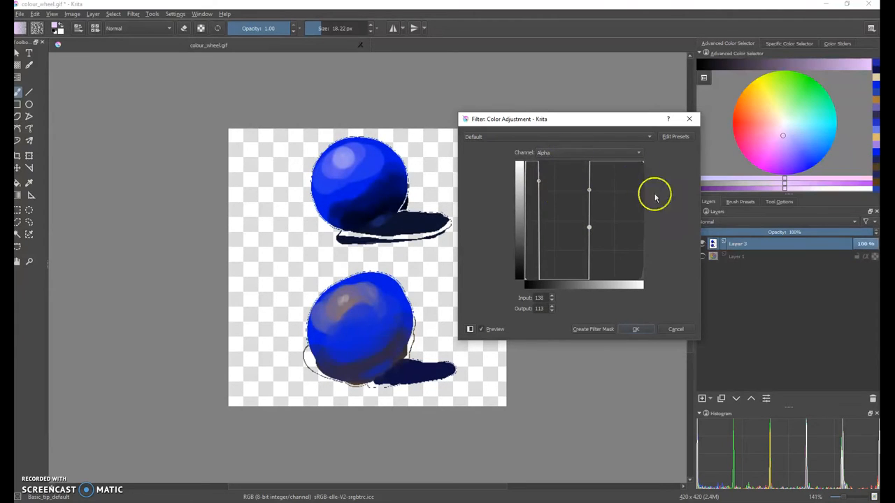
{"action": "left_click", "coordinate": [676, 330]}
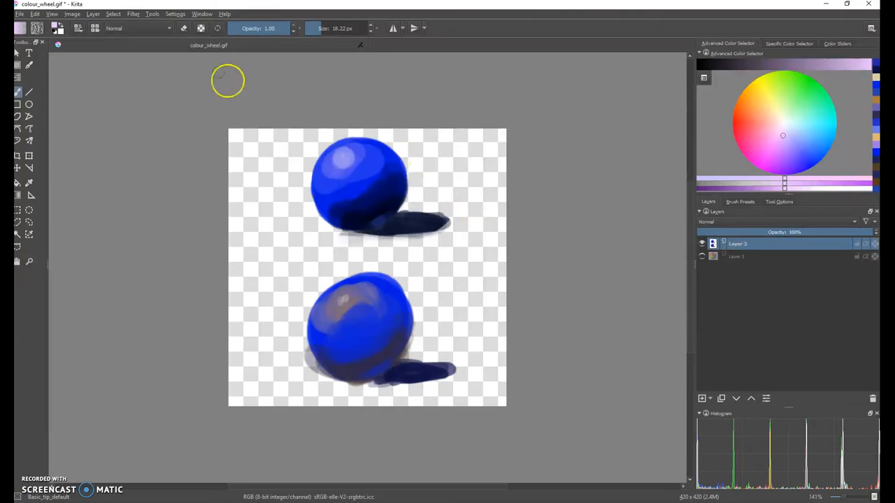
Open the Color Adjustment curves filter and try reshaping the Red channel's curve with points at input 167, output 247 and input 112, output 194
{"action": "left_click", "coordinate": [133, 14]}
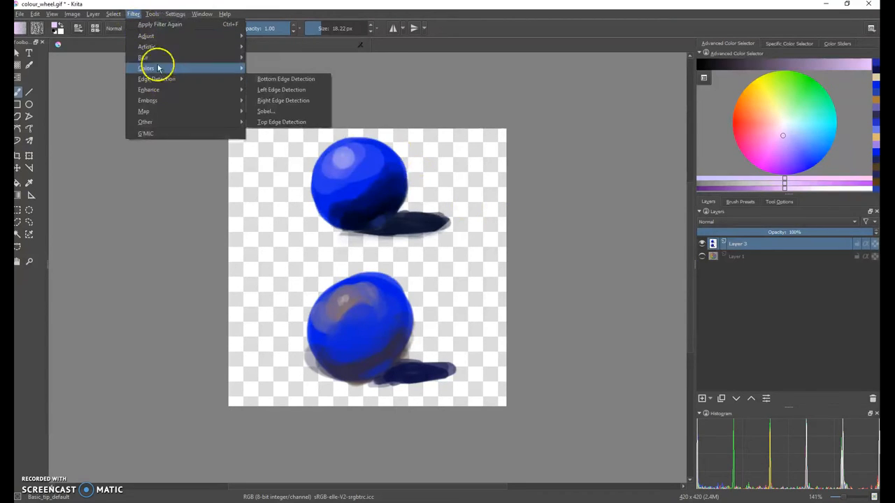
{"action": "mouse_move", "coordinate": [162, 38]}
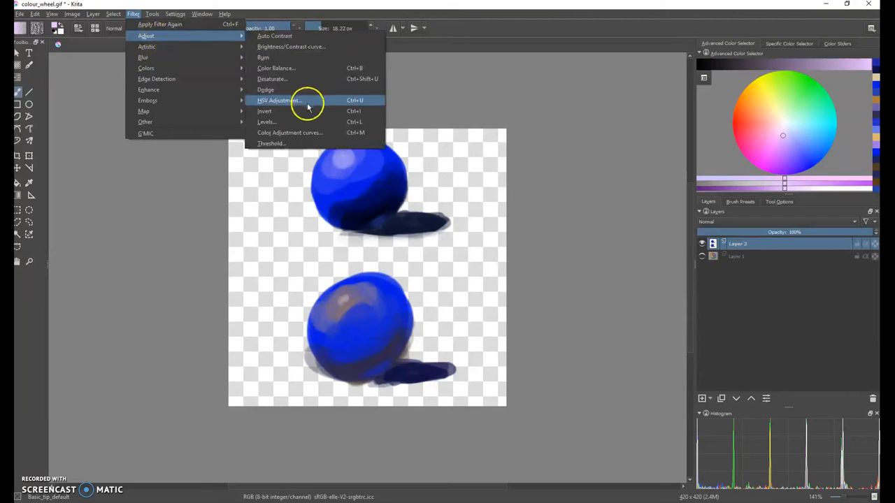
{"action": "left_click", "coordinate": [309, 131]}
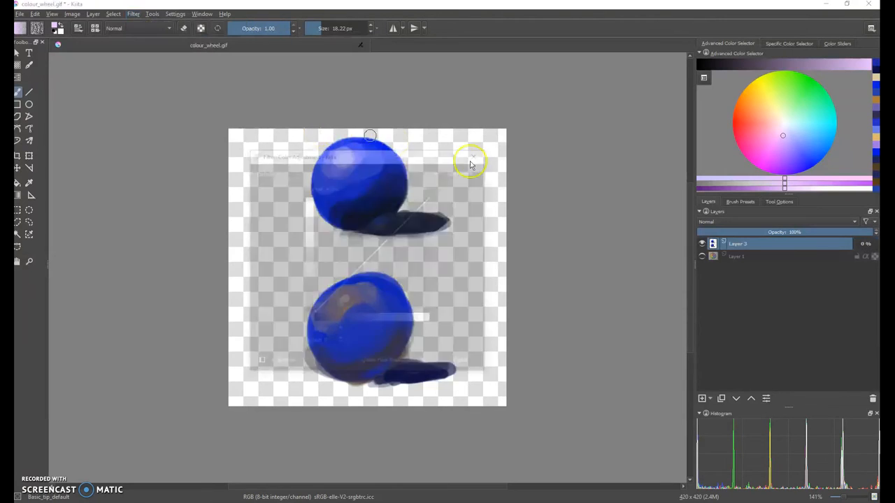
{"action": "left_click_drag", "start_coordinate": [424, 159], "coordinate": [625, 116]}
{"action": "left_click", "coordinate": [588, 145]}
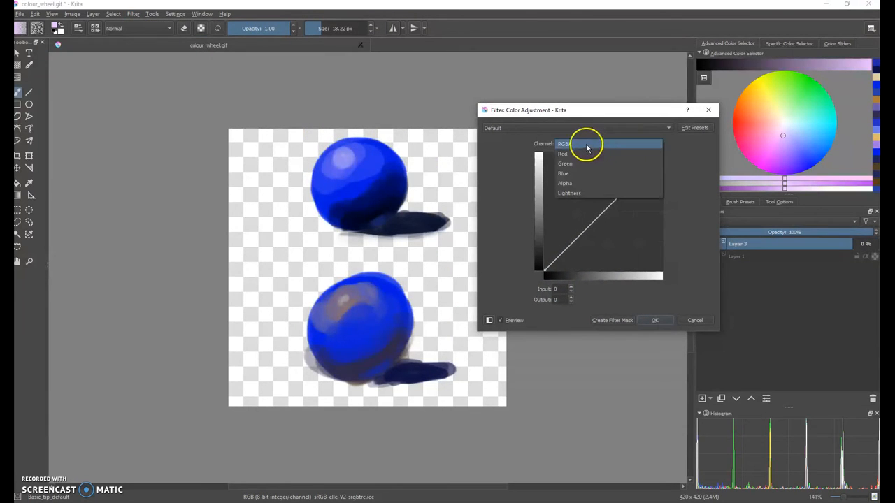
{"action": "left_click", "coordinate": [581, 152]}
{"action": "left_click_drag", "start_coordinate": [613, 201], "coordinate": [642, 177]}
{"action": "left_click_drag", "start_coordinate": [627, 271], "coordinate": [578, 201]}
{"action": "left_click_drag", "start_coordinate": [665, 264], "coordinate": [543, 172]}
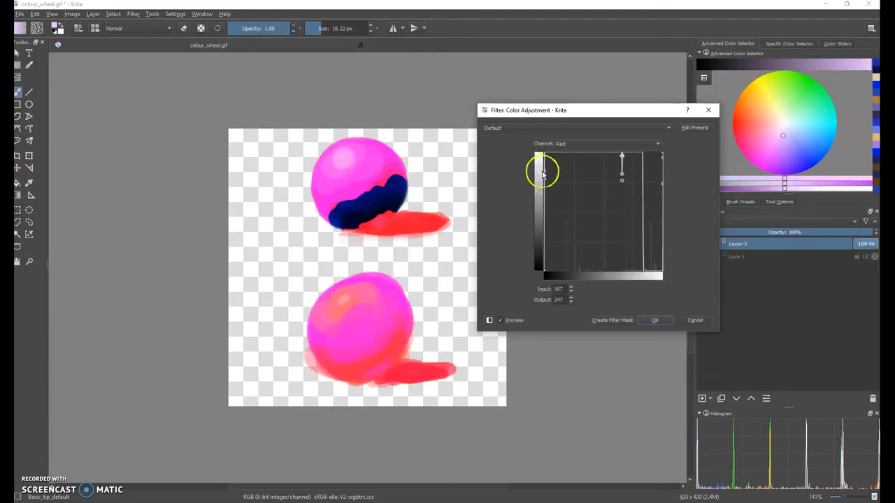
{"action": "left_click_drag", "start_coordinate": [619, 183], "coordinate": [596, 181]}
Compare the balls with the filter preview off and on, show the filter list, and cancel the Color Adjustment filter
{"action": "left_click", "coordinate": [513, 322]}
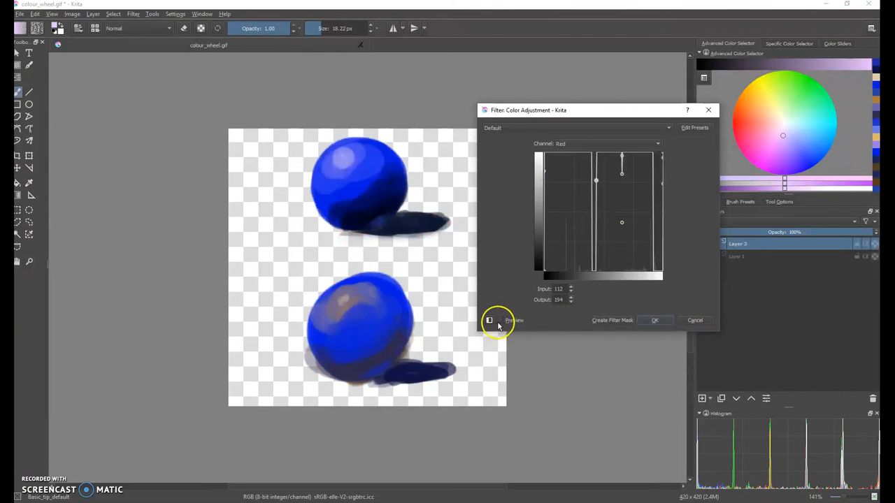
{"action": "left_click", "coordinate": [498, 323]}
{"action": "left_click", "coordinate": [489, 322]}
{"action": "left_click_drag", "start_coordinate": [420, 145], "coordinate": [731, 106]}
{"action": "left_click", "coordinate": [824, 334]}
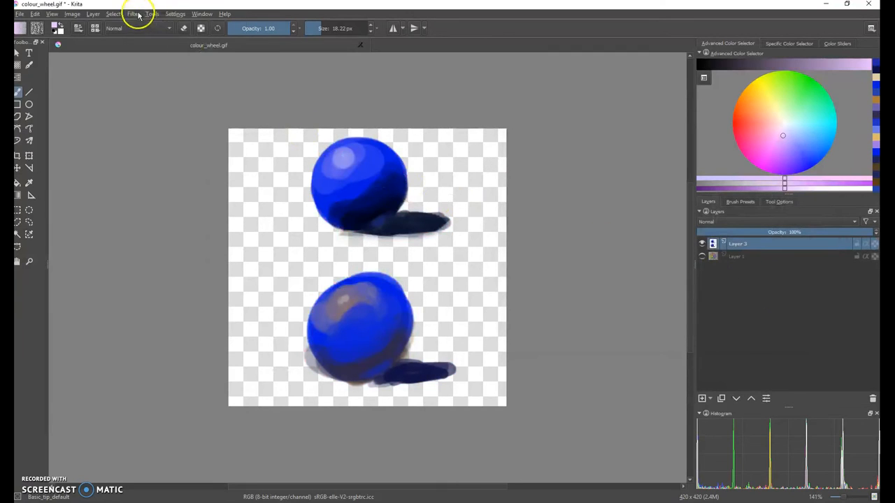
Reopen the Color Adjustment curves filter and hide its list of filters
{"action": "left_click", "coordinate": [133, 14]}
{"action": "mouse_move", "coordinate": [147, 35]}
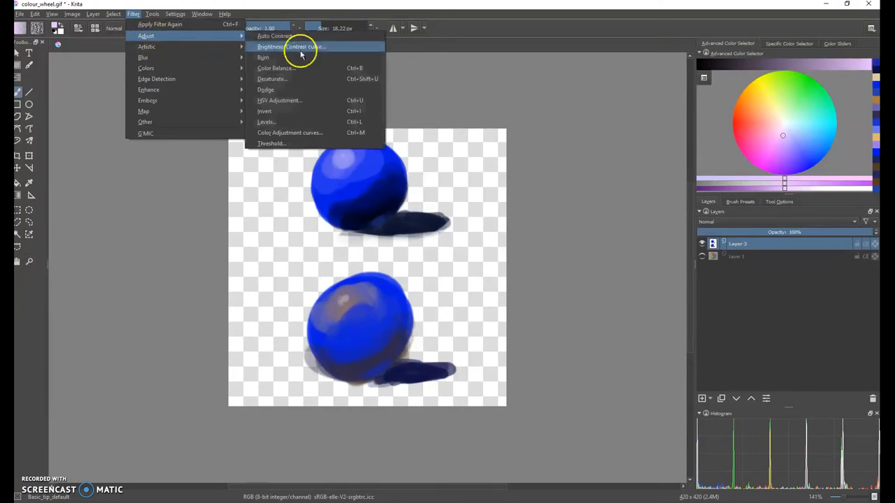
{"action": "left_click", "coordinate": [302, 132]}
{"action": "left_click_drag", "start_coordinate": [450, 147], "coordinate": [658, 105]}
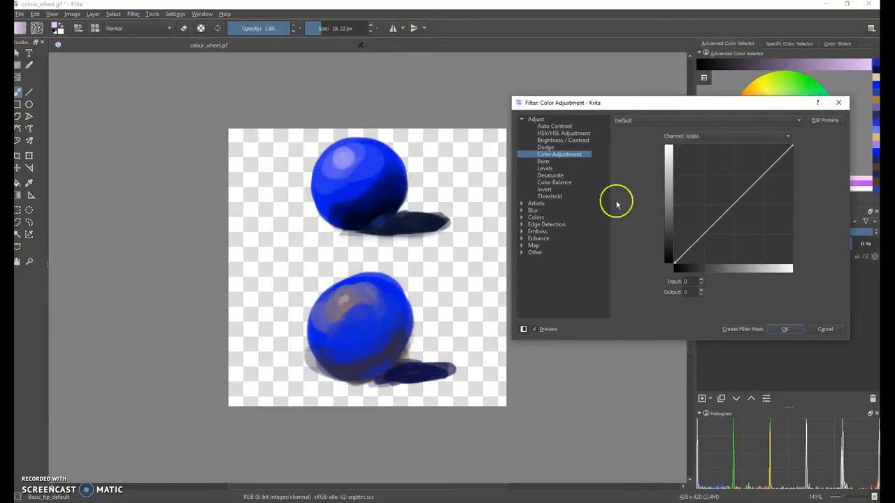
{"action": "left_click", "coordinate": [523, 329]}
{"action": "left_click_drag", "start_coordinate": [377, 161], "coordinate": [679, 124]}
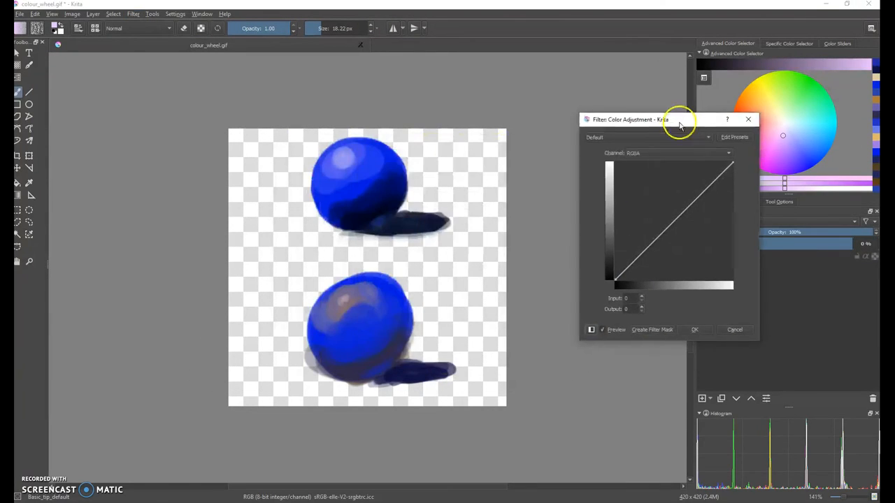
Try reshaping the RGBA curve with a point at input 150, output 96, and cancel the filter
{"action": "left_click_drag", "start_coordinate": [681, 217], "coordinate": [659, 217]}
{"action": "left_click", "coordinate": [657, 154]}
{"action": "left_click", "coordinate": [654, 163]}
{"action": "left_click", "coordinate": [645, 152]}
{"action": "left_click", "coordinate": [648, 153]}
{"action": "left_click", "coordinate": [640, 150]}
{"action": "left_click", "coordinate": [639, 144]}
{"action": "left_click_drag", "start_coordinate": [697, 238], "coordinate": [661, 236]}
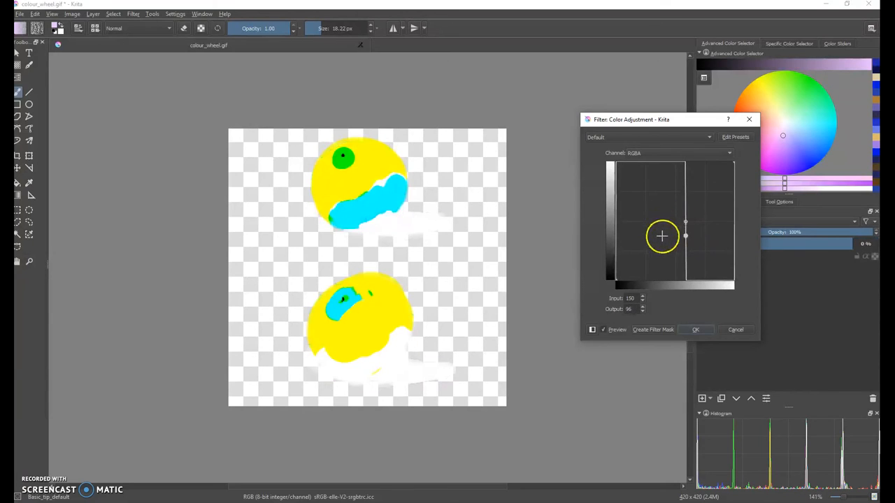
{"action": "left_click", "coordinate": [734, 329]}
Reopen the Color Adjustment curves filter and try adding an RGBA curve point at input 119, output 124
{"action": "left_click", "coordinate": [133, 14]}
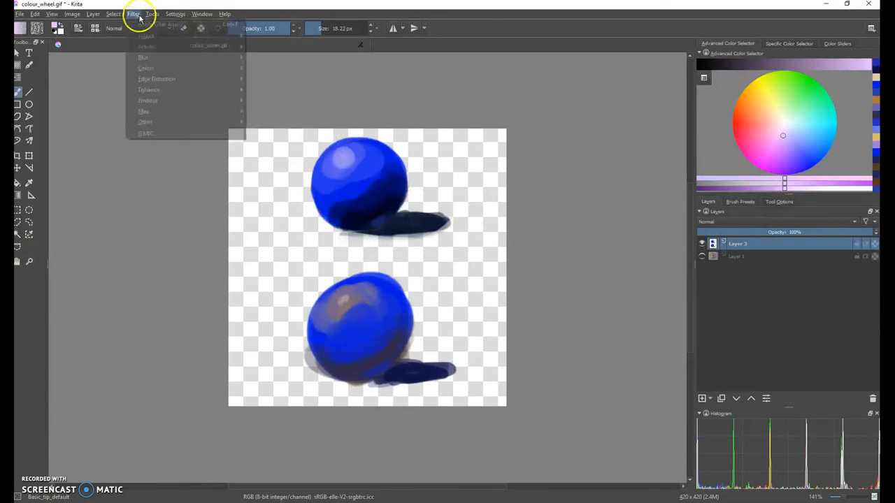
{"action": "mouse_move", "coordinate": [152, 35]}
{"action": "left_click", "coordinate": [306, 132]}
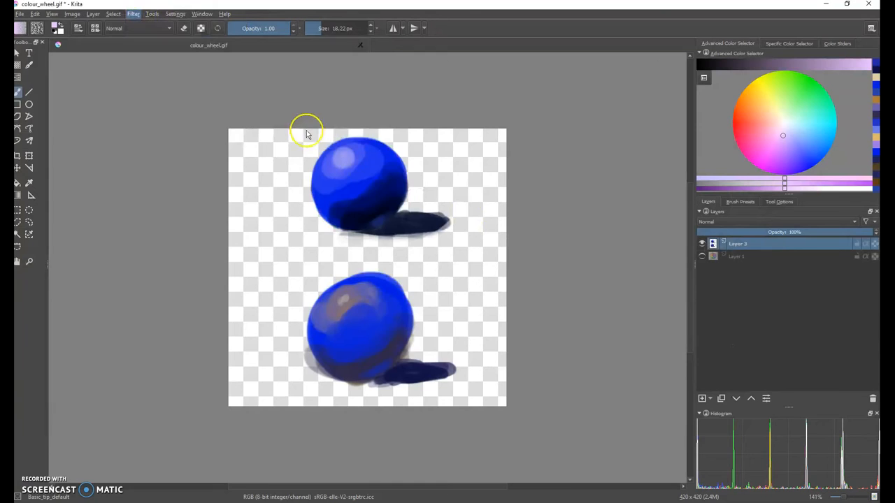
{"action": "left_click_drag", "start_coordinate": [344, 150], "coordinate": [628, 122]}
{"action": "mouse_move", "coordinate": [625, 209]}
{"action": "left_mouse_down"}
{"action": "mouse_move", "coordinate": [637, 230]}
{"action": "mouse_move", "coordinate": [581, 184]}
{"action": "mouse_move", "coordinate": [654, 247]}
{"action": "mouse_move", "coordinate": [621, 214]}
{"action": "left_mouse_up"}
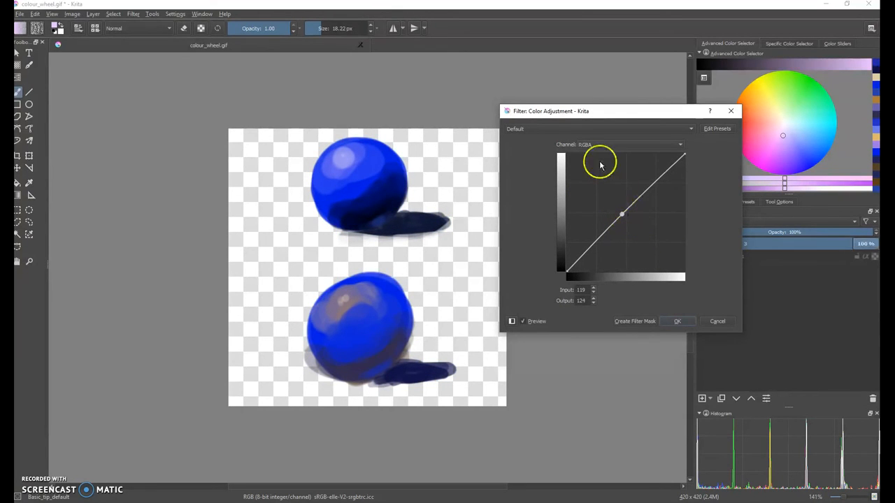
{"action": "left_click", "coordinate": [599, 145]}
{"action": "left_click", "coordinate": [602, 152]}
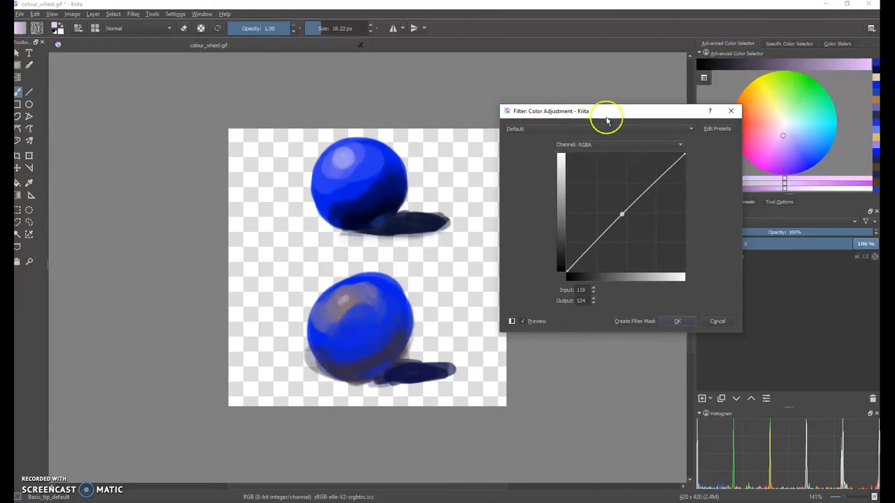
Try Red channel curve points at input 1, output 213, input 254, output 3, and input 68, output 111, and cancel the filter
{"action": "left_click", "coordinate": [593, 145]}
{"action": "left_click", "coordinate": [595, 161]}
{"action": "left_click_drag", "start_coordinate": [624, 218], "coordinate": [563, 172]}
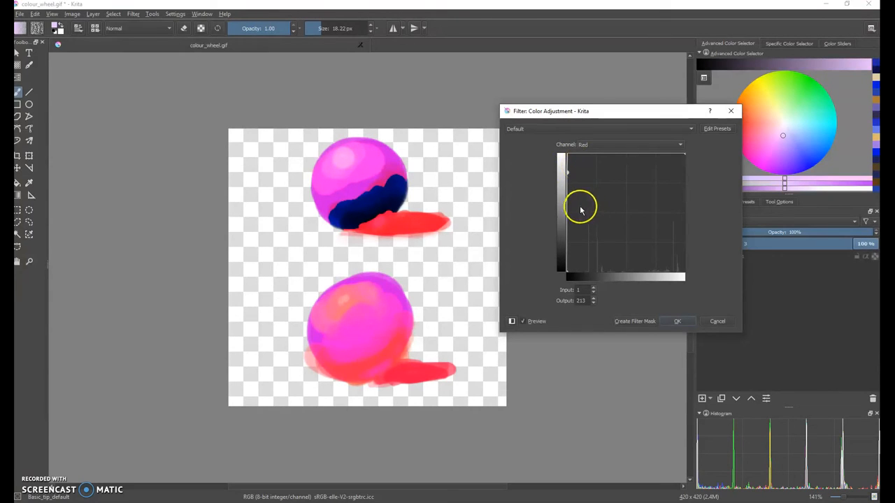
{"action": "left_click_drag", "start_coordinate": [569, 172], "coordinate": [687, 269]}
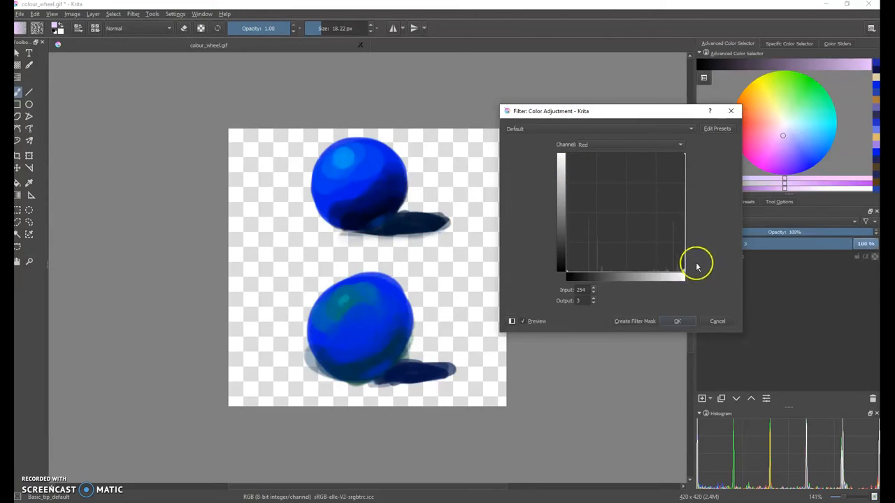
{"action": "mouse_move", "coordinate": [682, 269]}
{"action": "left_mouse_down"}
{"action": "mouse_move", "coordinate": [585, 207]}
{"action": "mouse_move", "coordinate": [689, 258]}
{"action": "left_mouse_up"}
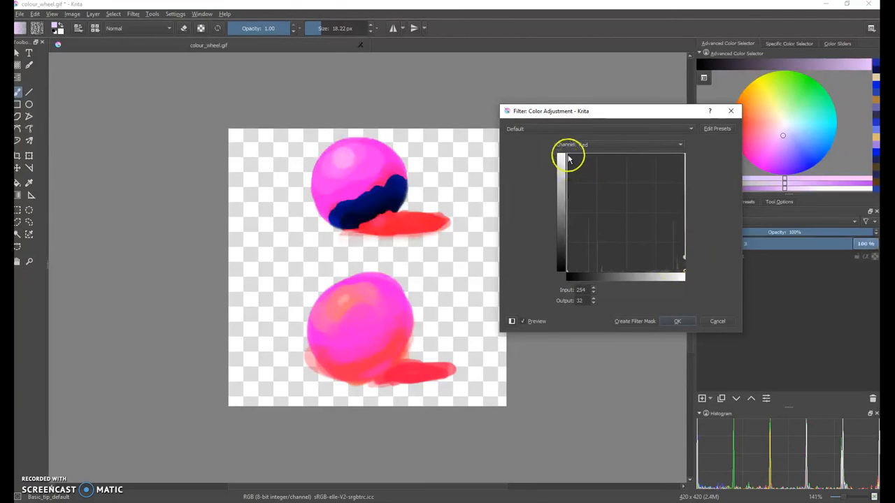
{"action": "left_click_drag", "start_coordinate": [683, 258], "coordinate": [598, 219]}
{"action": "left_click_drag", "start_coordinate": [574, 158], "coordinate": [659, 253]}
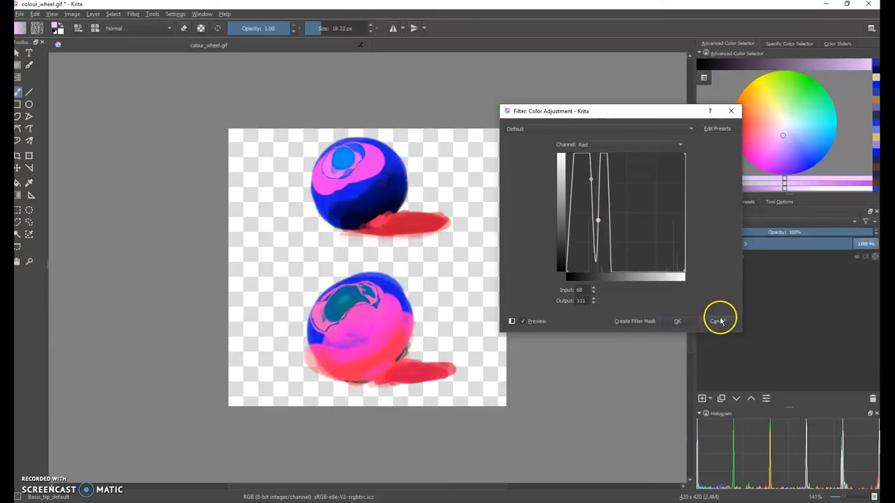
{"action": "left_click", "coordinate": [717, 320]}
Reopen the Color Adjustment curves filter and try flattening the Red channel's curve to take the red out of the balls
{"action": "left_click", "coordinate": [132, 14]}
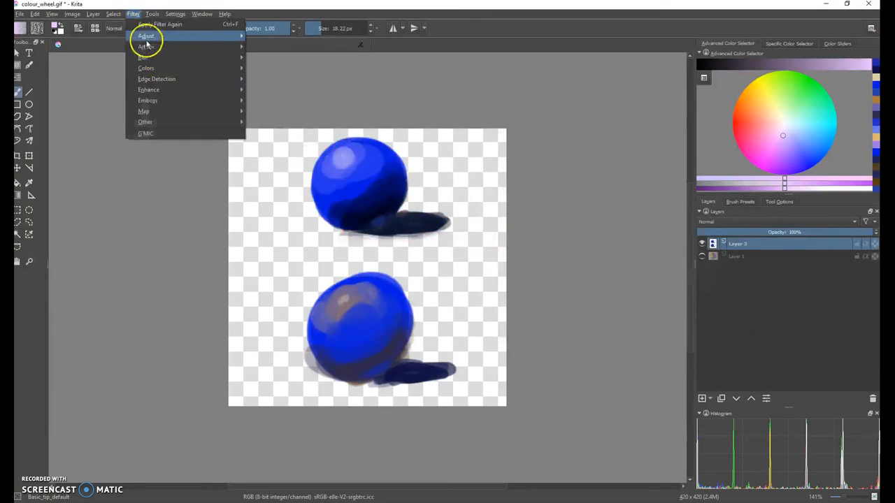
{"action": "mouse_move", "coordinate": [146, 35]}
{"action": "left_click", "coordinate": [299, 132]}
{"action": "left_click_drag", "start_coordinate": [440, 149], "coordinate": [615, 120]}
{"action": "left_click", "coordinate": [553, 157]}
{"action": "left_click", "coordinate": [531, 169]}
{"action": "left_click_drag", "start_coordinate": [543, 126], "coordinate": [605, 112]}
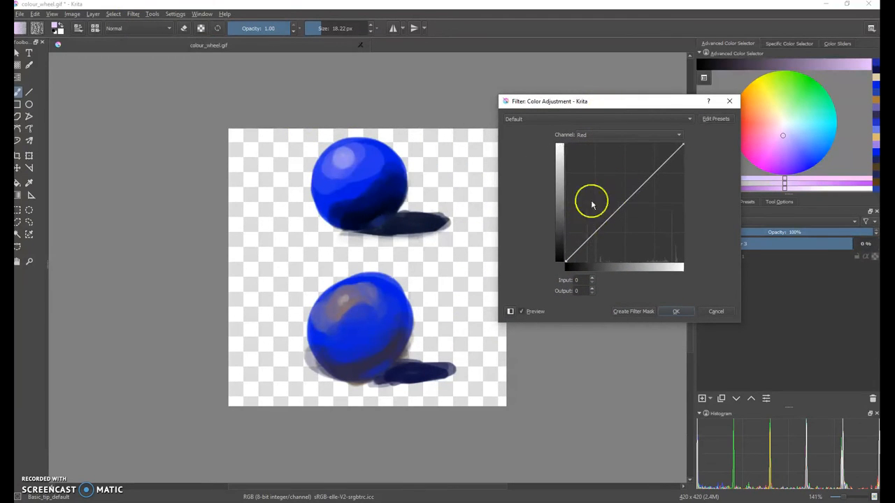
{"action": "left_click_drag", "start_coordinate": [617, 212], "coordinate": [682, 263]}
Try moving the midpoint of the Green channel's curve and cancel the Color Adjustment filter
{"action": "left_click", "coordinate": [595, 135]}
{"action": "left_click", "coordinate": [589, 149]}
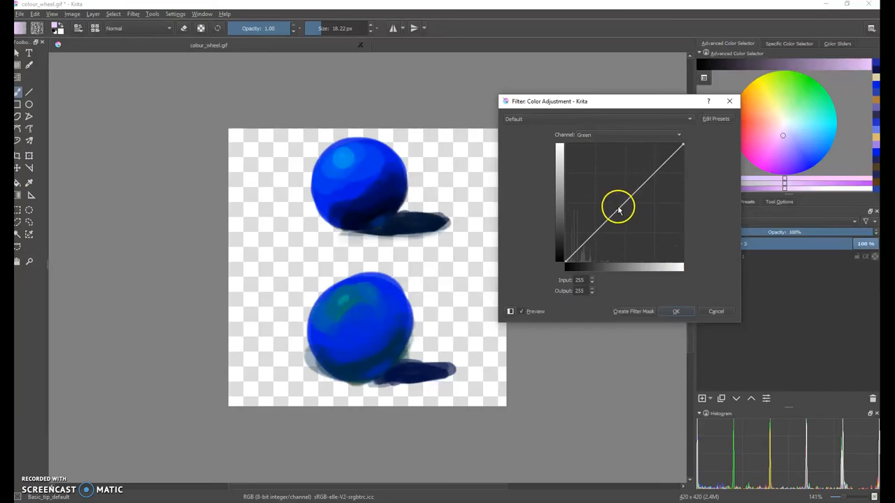
{"action": "left_click_drag", "start_coordinate": [617, 216], "coordinate": [626, 199]}
{"action": "left_click", "coordinate": [716, 310]}
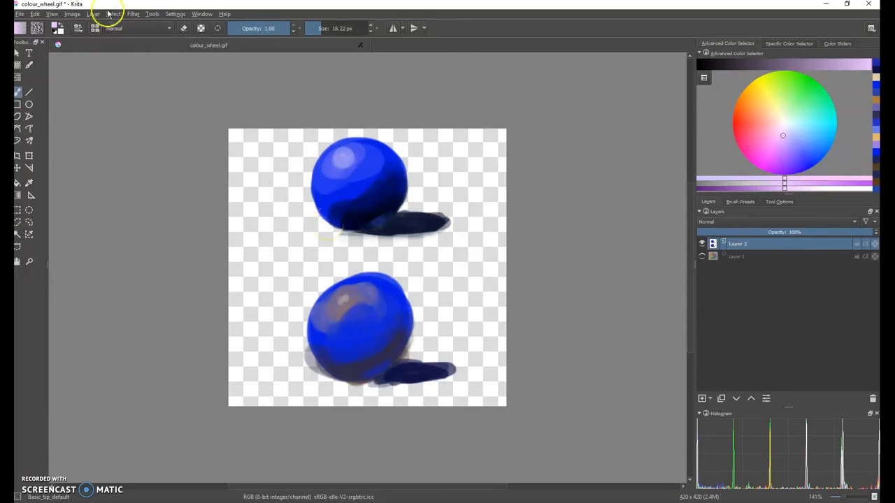
Preview the Color Transfer filter on the balls without a reference image and cancel it
{"action": "left_click", "coordinate": [136, 16]}
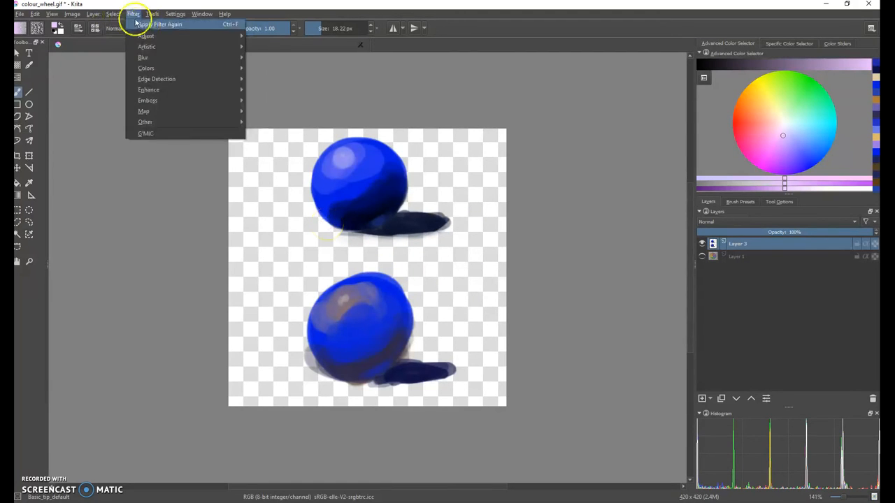
{"action": "mouse_move", "coordinate": [169, 69]}
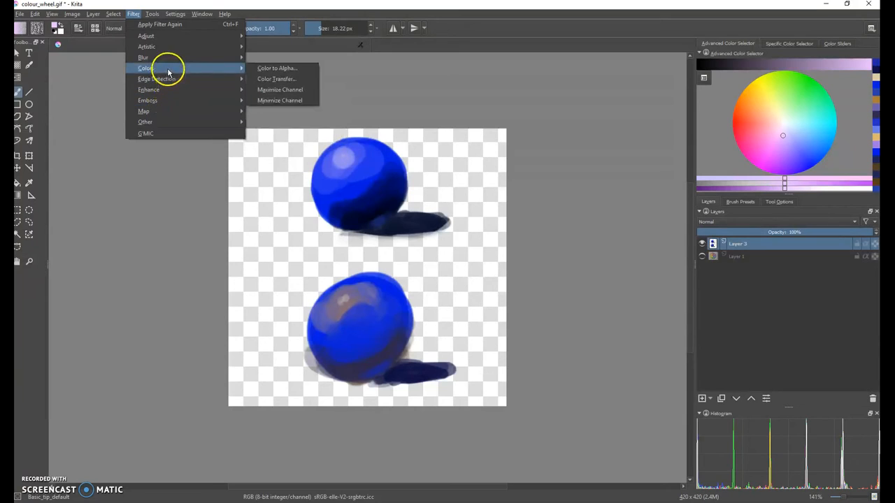
{"action": "left_click", "coordinate": [276, 82]}
{"action": "left_click_drag", "start_coordinate": [377, 216], "coordinate": [595, 194]}
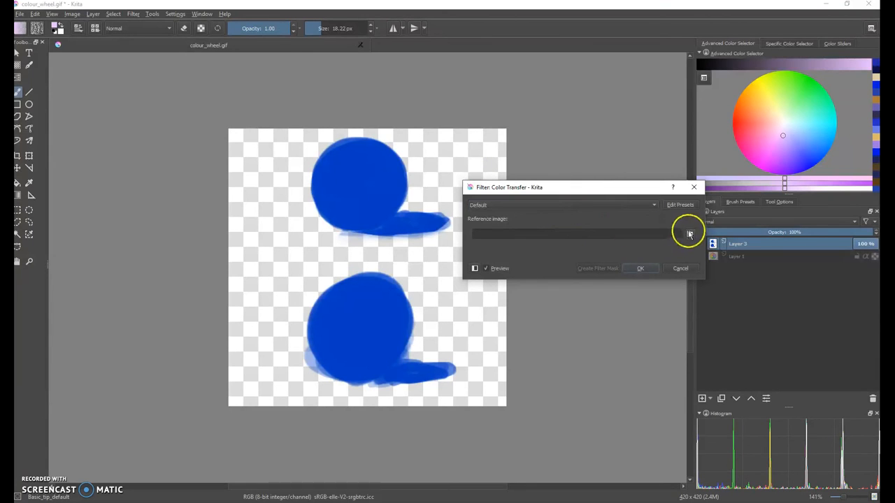
{"action": "left_click", "coordinate": [680, 270]}
Open the Color to Alpha filter, try different target colours on the balls, and cancel it
{"action": "left_click", "coordinate": [139, 14]}
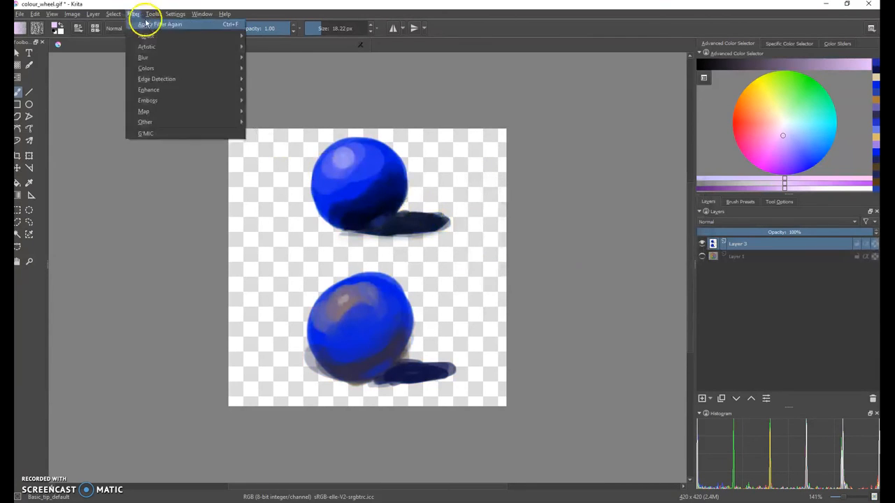
{"action": "mouse_move", "coordinate": [188, 67]}
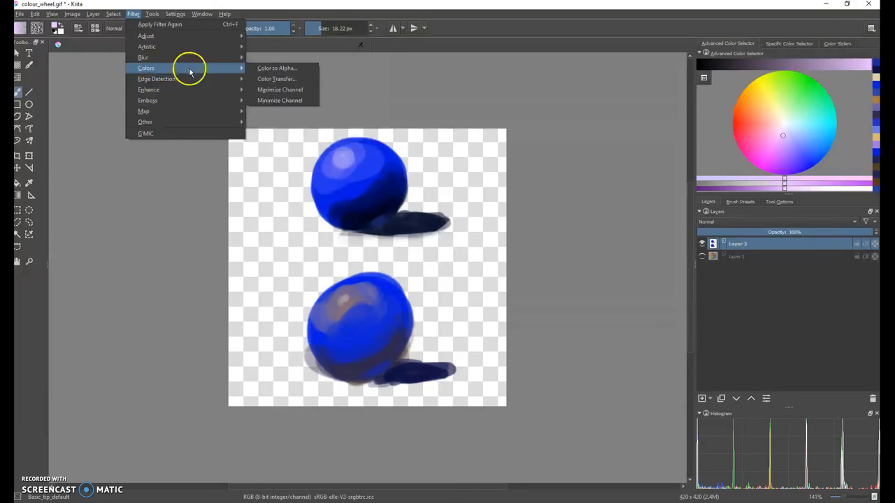
{"action": "left_click", "coordinate": [271, 68]}
{"action": "left_click_drag", "start_coordinate": [404, 182], "coordinate": [600, 129]}
{"action": "left_click_drag", "start_coordinate": [549, 197], "coordinate": [563, 201]}
{"action": "left_click_drag", "start_coordinate": [537, 183], "coordinate": [573, 202]}
{"action": "left_click", "coordinate": [657, 282]}
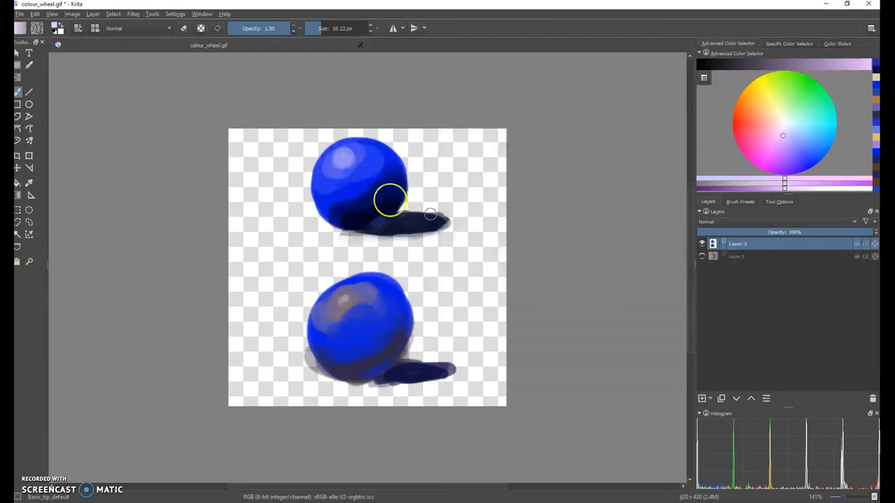
Try the Maximize Channel and Minimize Channel filters on the balls, undoing each one
{"action": "left_click", "coordinate": [132, 13]}
{"action": "mouse_move", "coordinate": [147, 69]}
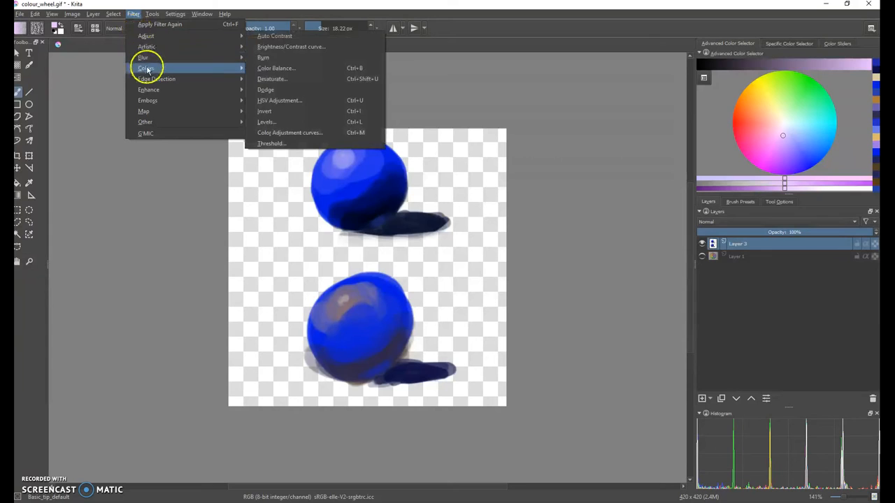
{"action": "left_click", "coordinate": [278, 79]}
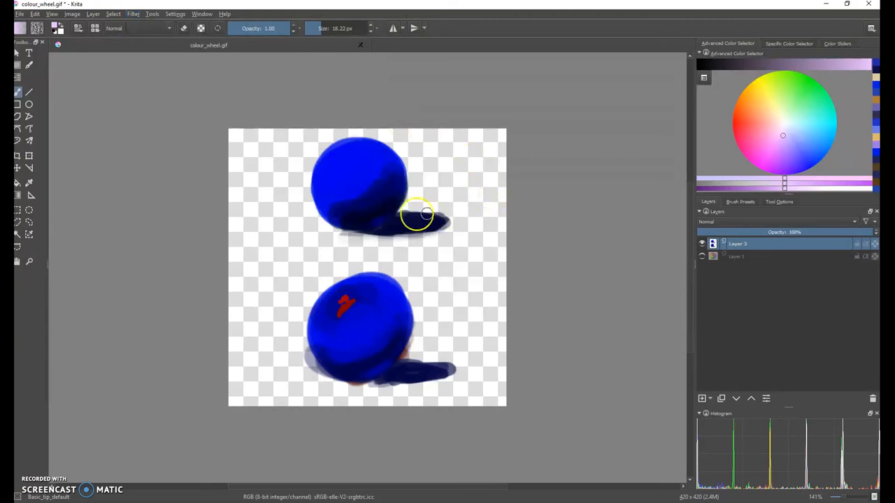
{"action": "left_click", "coordinate": [140, 15]}
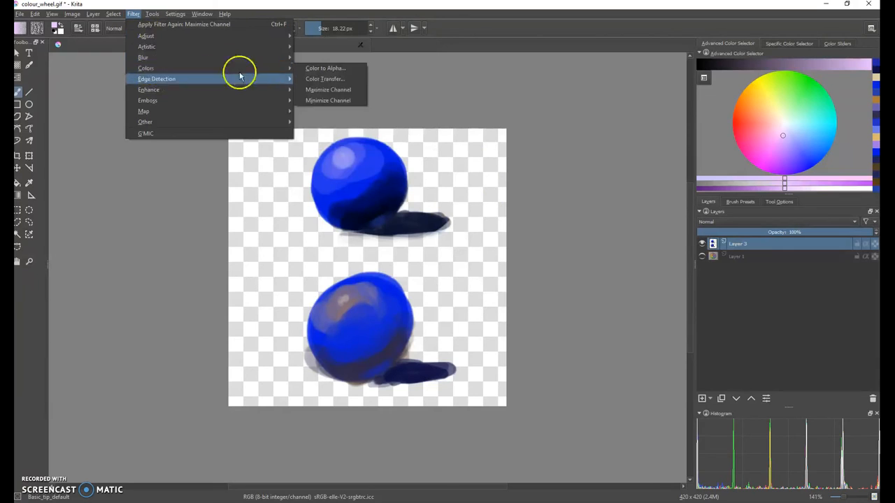
{"action": "left_click", "coordinate": [316, 99]}
{"action": "key", "text": "ctrl+z"}
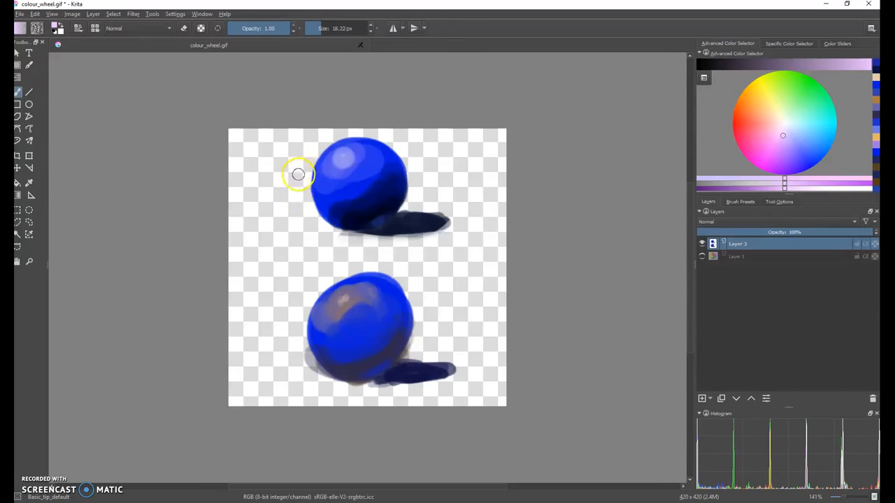
{"action": "left_click", "coordinate": [139, 12]}
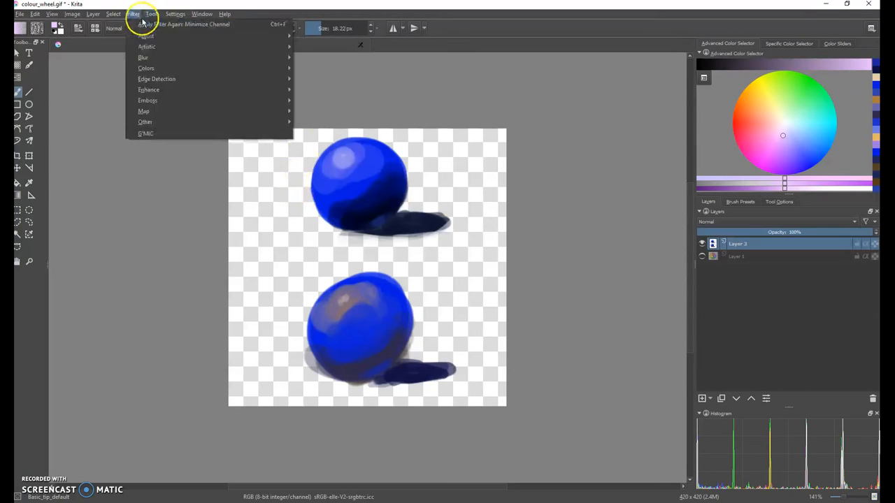
{"action": "mouse_move", "coordinate": [153, 71]}
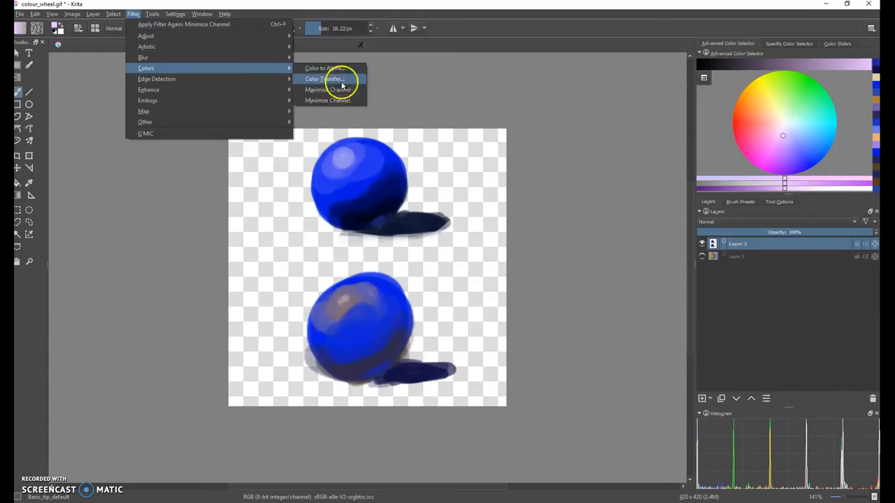
{"action": "left_click", "coordinate": [461, 95]}
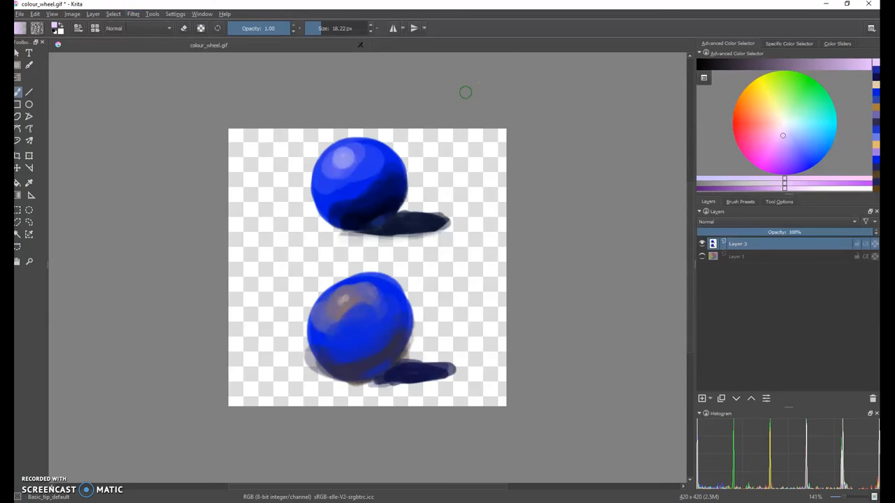
Show the colour wheel layer instead of the balls layer, make it the active layer, and set the brush colour to black
{"action": "left_click", "coordinate": [702, 257]}
{"action": "left_click", "coordinate": [702, 244]}
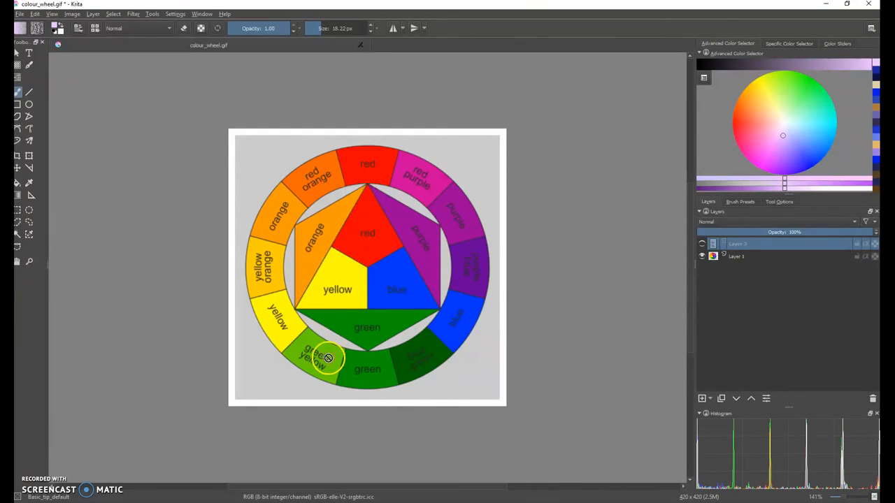
{"action": "left_click", "coordinate": [346, 230]}
{"action": "left_click", "coordinate": [733, 257]}
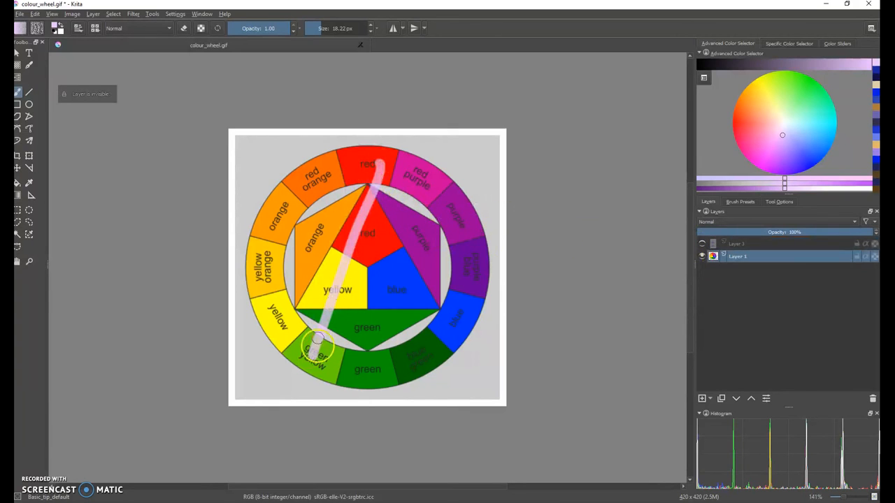
{"action": "key", "text": "ctrl+z"}
{"action": "left_click", "coordinate": [716, 64]}
Draw a black triangle linking red, green yellow and blue green on the colour wheel, then try other scheme marks, undoing each
{"action": "mouse_move", "coordinate": [370, 157]}
{"action": "left_mouse_down"}
{"action": "mouse_move", "coordinate": [324, 280]}
{"action": "mouse_move", "coordinate": [335, 293]}
{"action": "mouse_move", "coordinate": [322, 362]}
{"action": "mouse_move", "coordinate": [400, 269]}
{"action": "mouse_move", "coordinate": [378, 160]}
{"action": "left_mouse_up"}
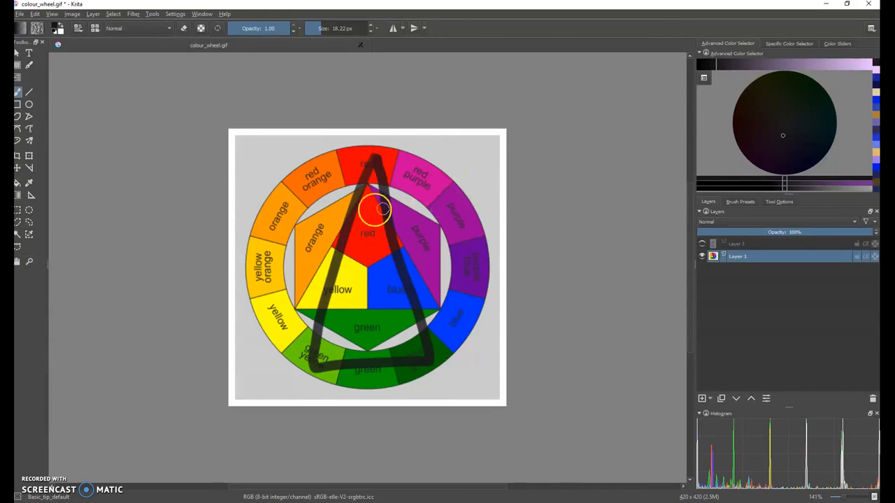
{"action": "key", "text": "ctrl+z"}
{"action": "mouse_move", "coordinate": [300, 156]}
{"action": "left_mouse_down"}
{"action": "mouse_move", "coordinate": [330, 191]}
{"action": "mouse_move", "coordinate": [416, 197]}
{"action": "mouse_move", "coordinate": [435, 143]}
{"action": "mouse_move", "coordinate": [300, 174]}
{"action": "left_mouse_up"}
{"action": "key", "text": "ctrl+z"}
{"action": "mouse_move", "coordinate": [369, 148]}
{"action": "left_mouse_down"}
{"action": "mouse_move", "coordinate": [378, 194]}
{"action": "mouse_move", "coordinate": [422, 237]}
{"action": "mouse_move", "coordinate": [430, 216]}
{"action": "mouse_move", "coordinate": [491, 227]}
{"action": "left_mouse_up"}
{"action": "key", "text": "ctrl+z"}
{"action": "key", "text": "ctrl+z"}
Try connecting the circled red and red orange segments to the blue green segment with a black line, and undo all the marks
{"action": "left_click_drag", "start_coordinate": [369, 200], "coordinate": [429, 279]}
{"action": "key", "text": "ctrl+z"}
{"action": "mouse_move", "coordinate": [363, 198]}
{"action": "left_mouse_down"}
{"action": "mouse_move", "coordinate": [433, 334]}
{"action": "mouse_move", "coordinate": [410, 336]}
{"action": "left_mouse_up"}
{"action": "key", "text": "ctrl+z"}
{"action": "mouse_move", "coordinate": [364, 187]}
{"action": "left_mouse_down"}
{"action": "mouse_move", "coordinate": [424, 374]}
{"action": "mouse_move", "coordinate": [402, 333]}
{"action": "left_mouse_up"}
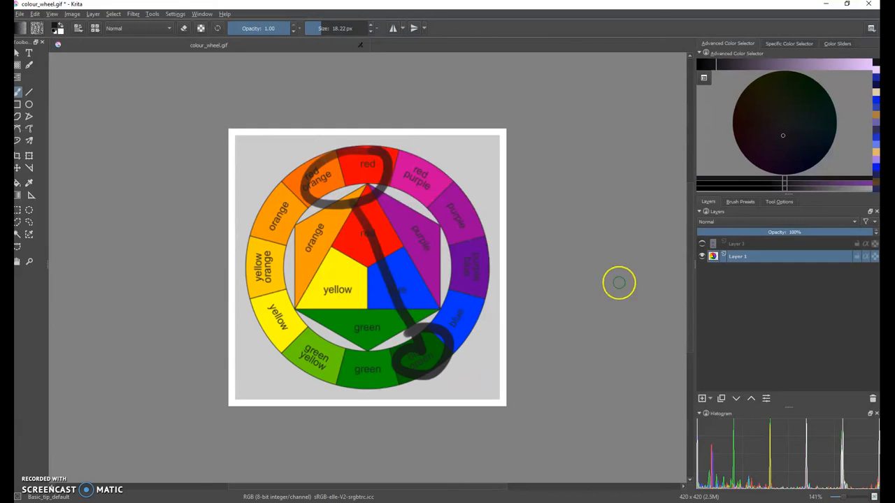
{"action": "key", "text": "ctrl+z"}
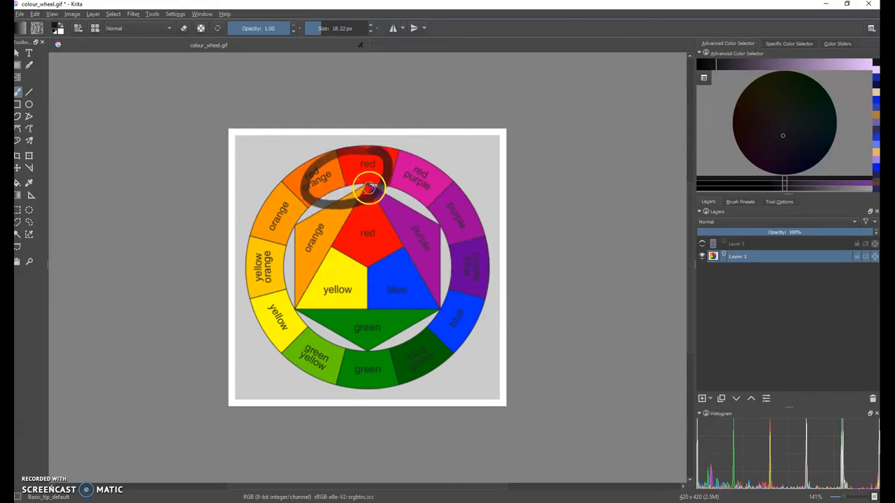
{"action": "key", "text": "ctrl+z"}
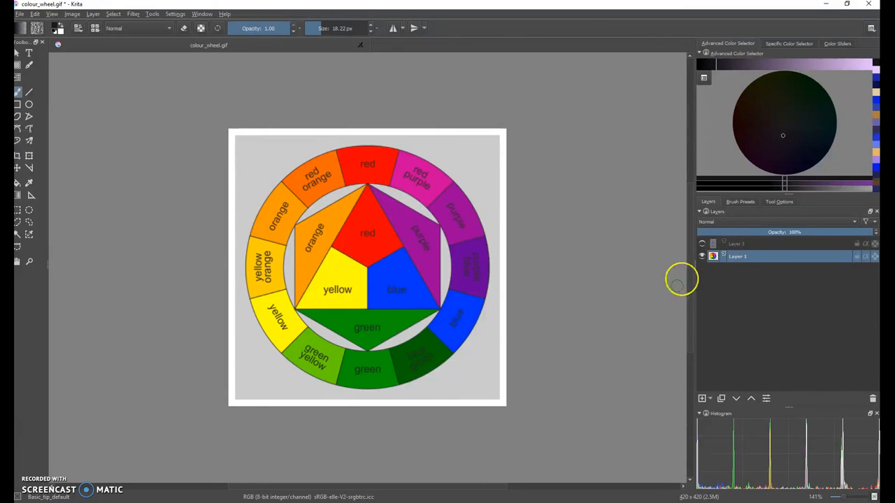
Hide the colour wheel layer and show the layer with the two blue balls again
{"action": "left_click", "coordinate": [702, 256]}
{"action": "left_click", "coordinate": [702, 244]}
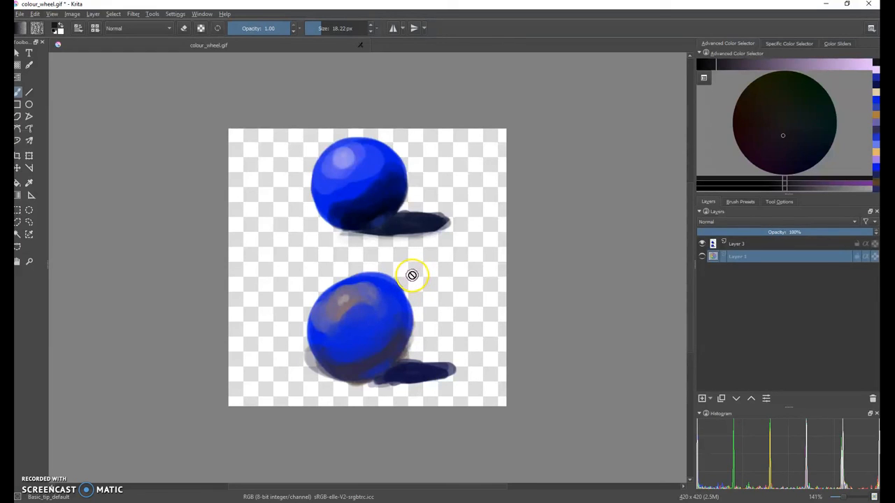
{"action": "left_click", "coordinate": [133, 14]}
{"action": "mouse_move", "coordinate": [146, 40]}
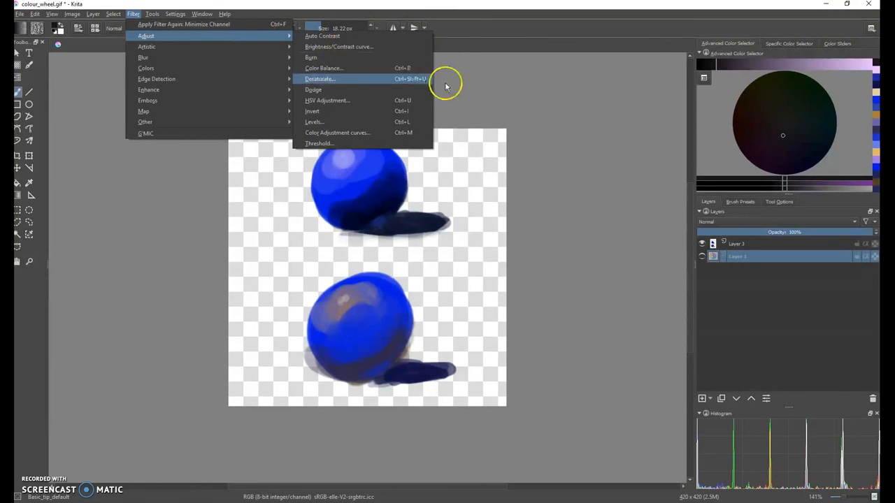
{"action": "left_click", "coordinate": [497, 88]}
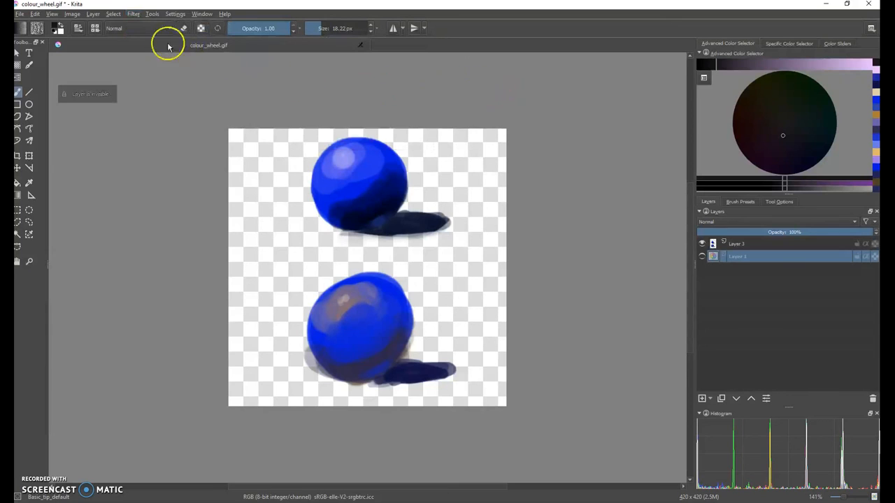
{"action": "left_click", "coordinate": [133, 14]}
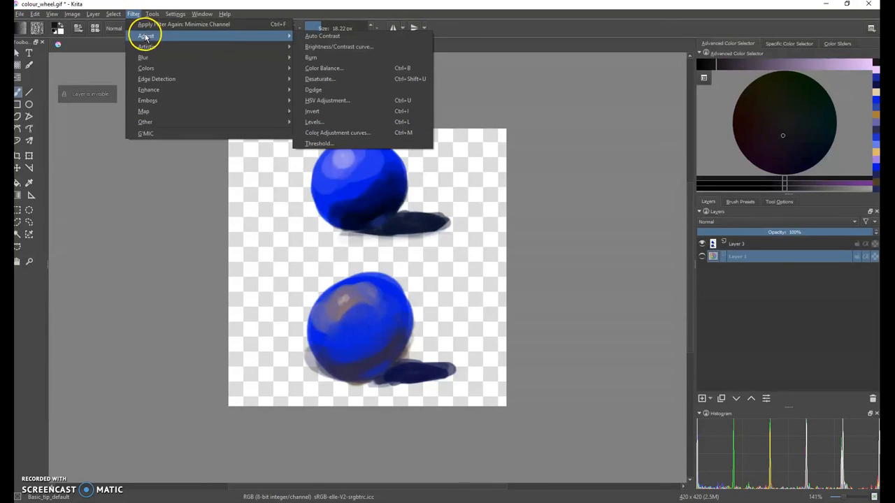
{"action": "mouse_move", "coordinate": [150, 59]}
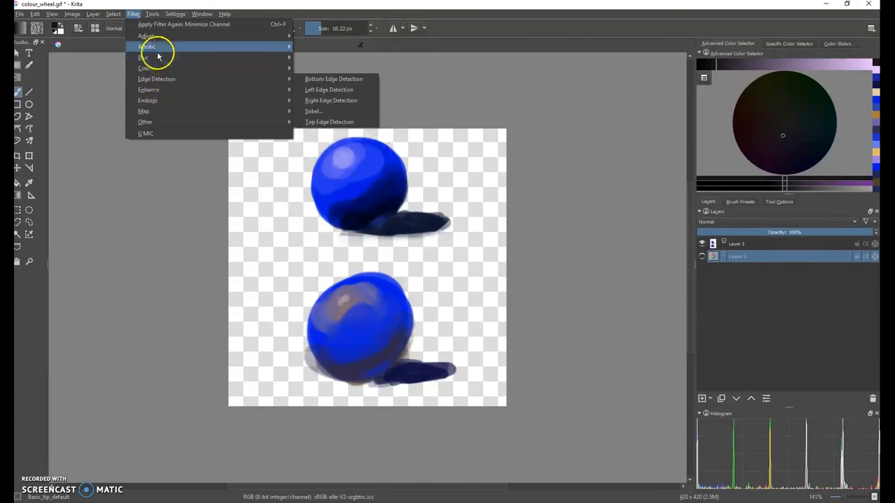
{"action": "left_click", "coordinate": [400, 77]}
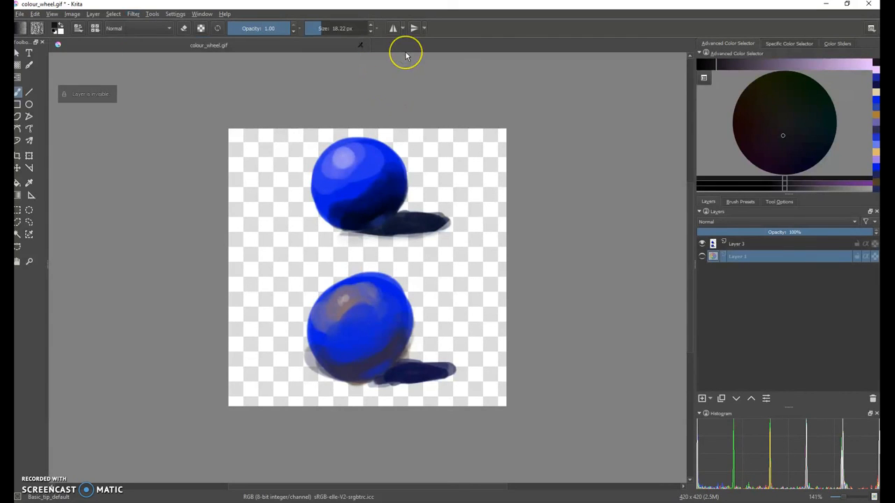